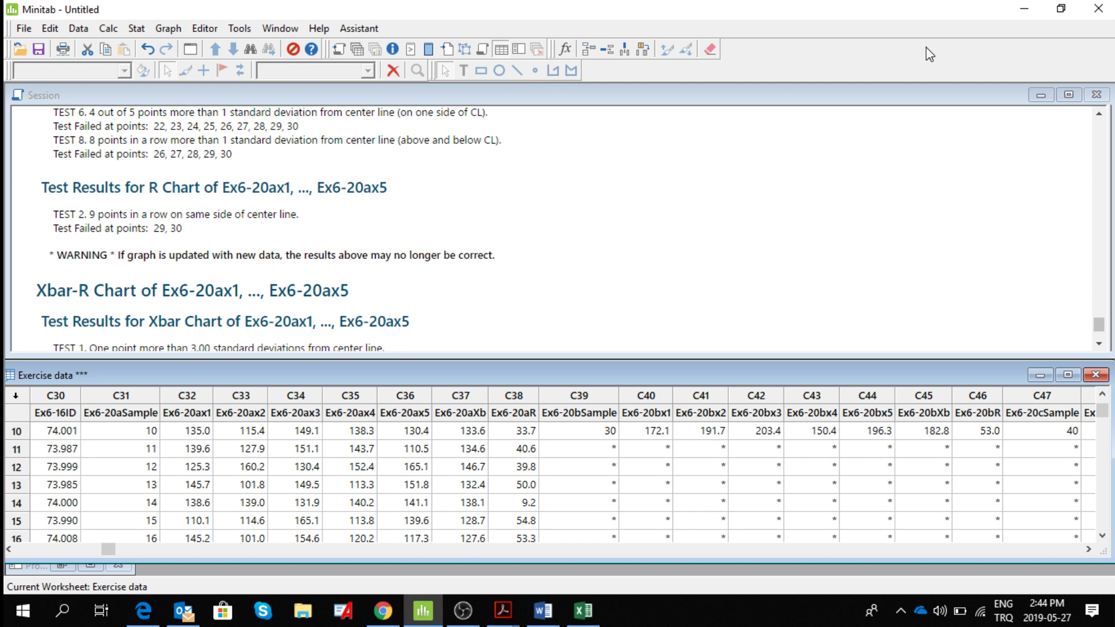
left_click(1060, 10)
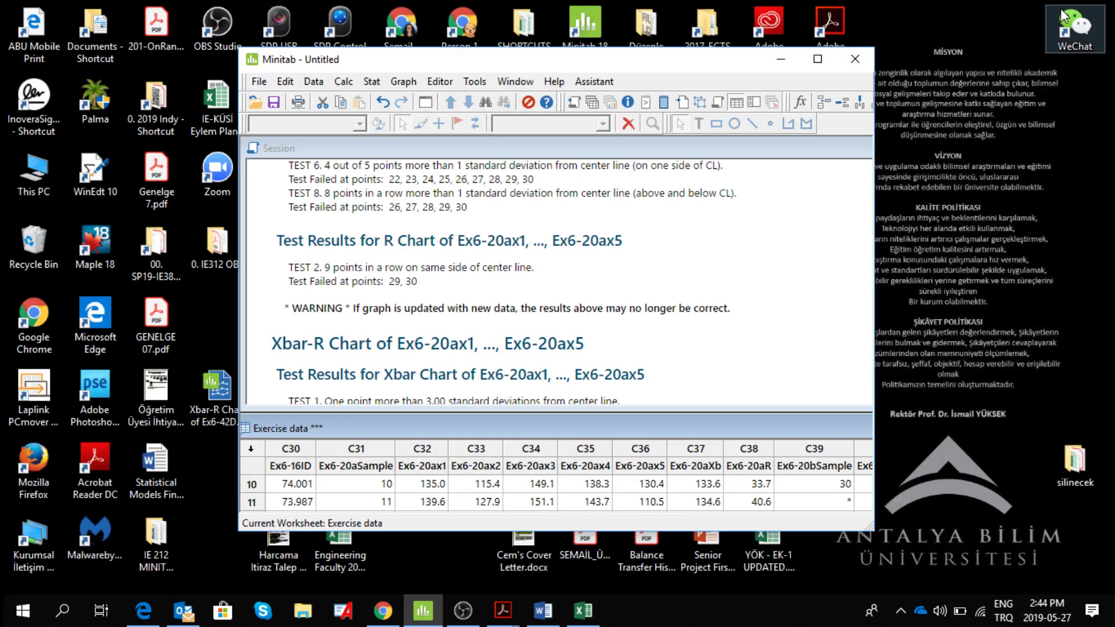
left_click(503, 611)
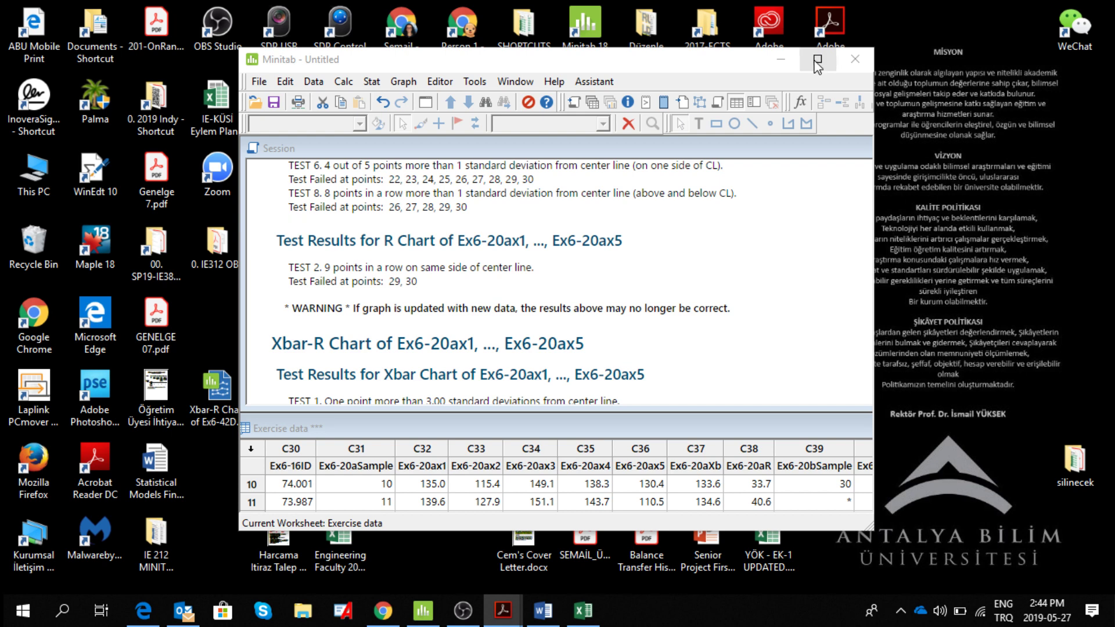
left_click(819, 65)
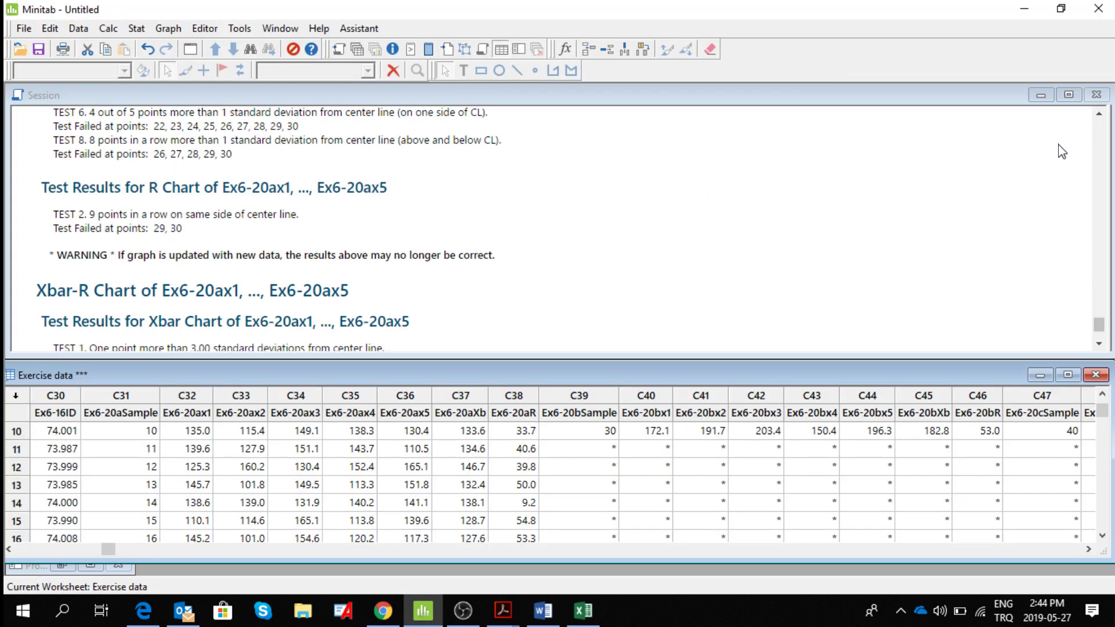
Switch to ch06.pdf in Adobe Acrobat and find the statement of Exercise 6.20 with Table 6E.9.
left_click(501, 610)
left_click(968, 562)
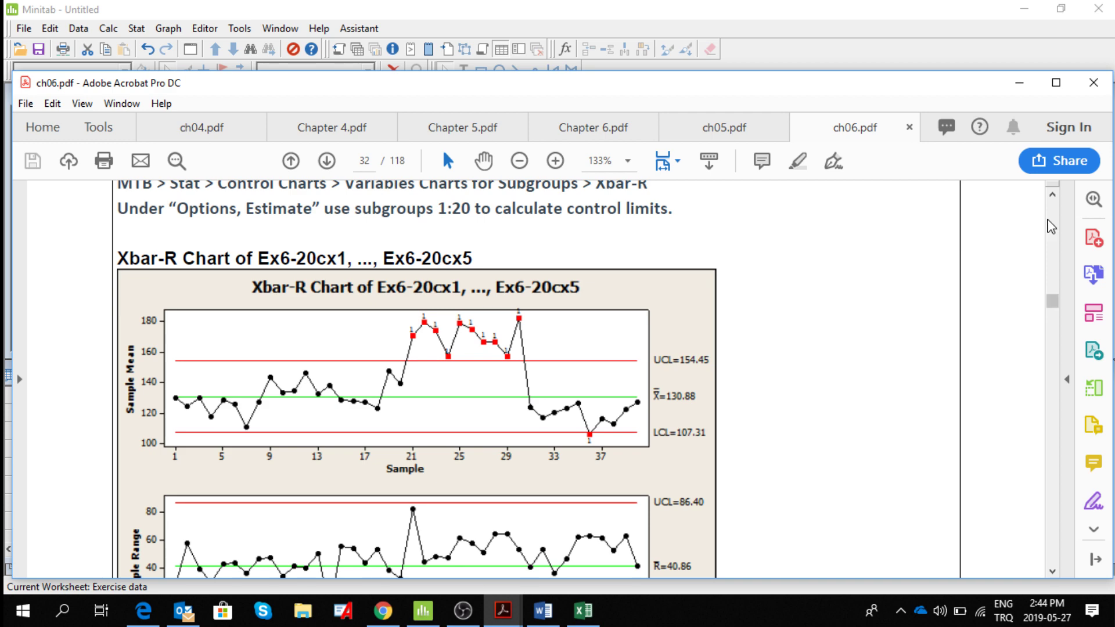
scroll(1051, 227, "up", 10)
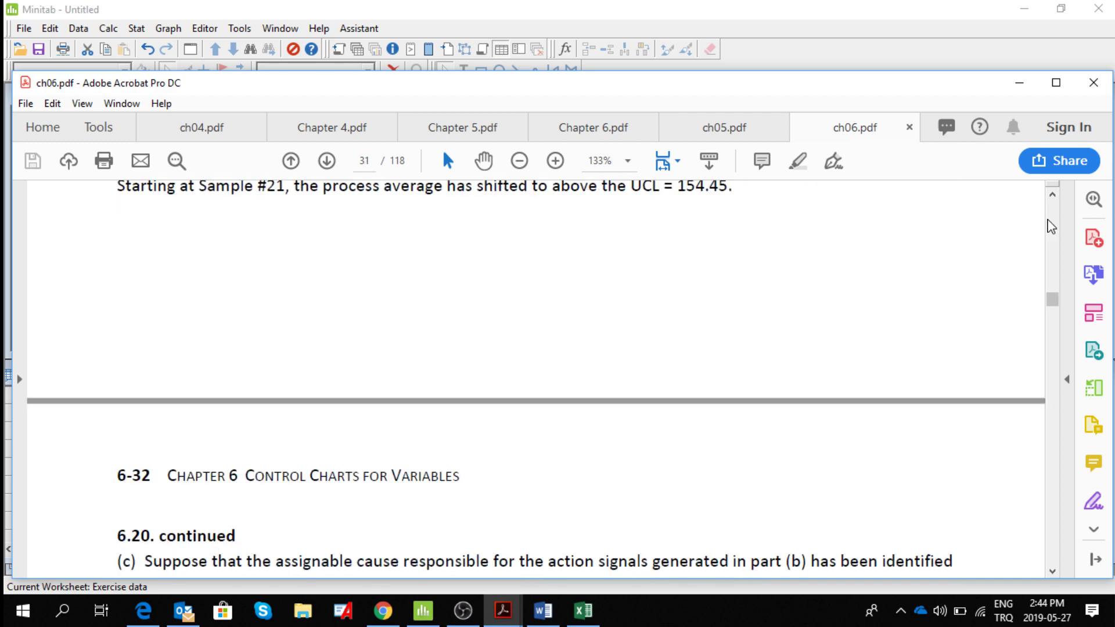
scroll(1051, 226, "up", 10)
scroll(1051, 226, "up", 10)
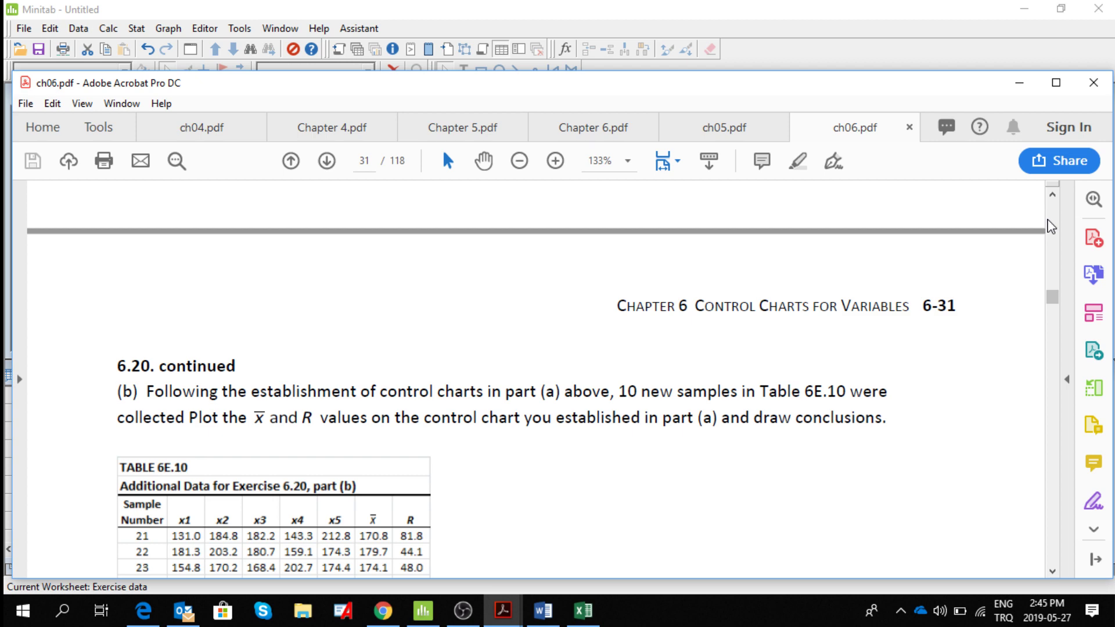
scroll(1050, 227, "up", 10)
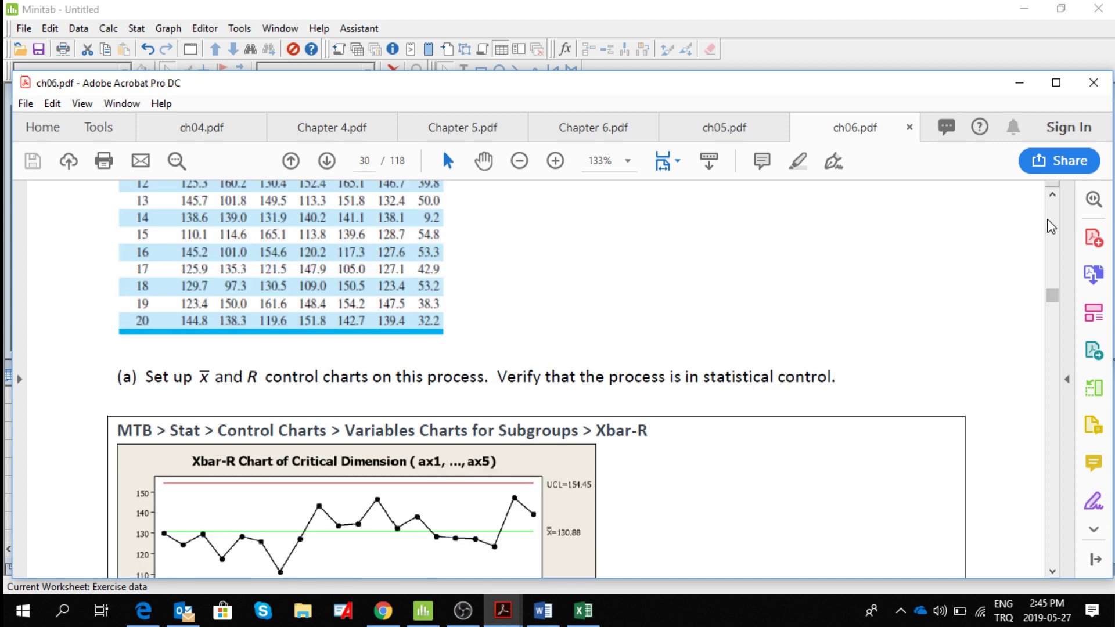
left_click(1053, 196)
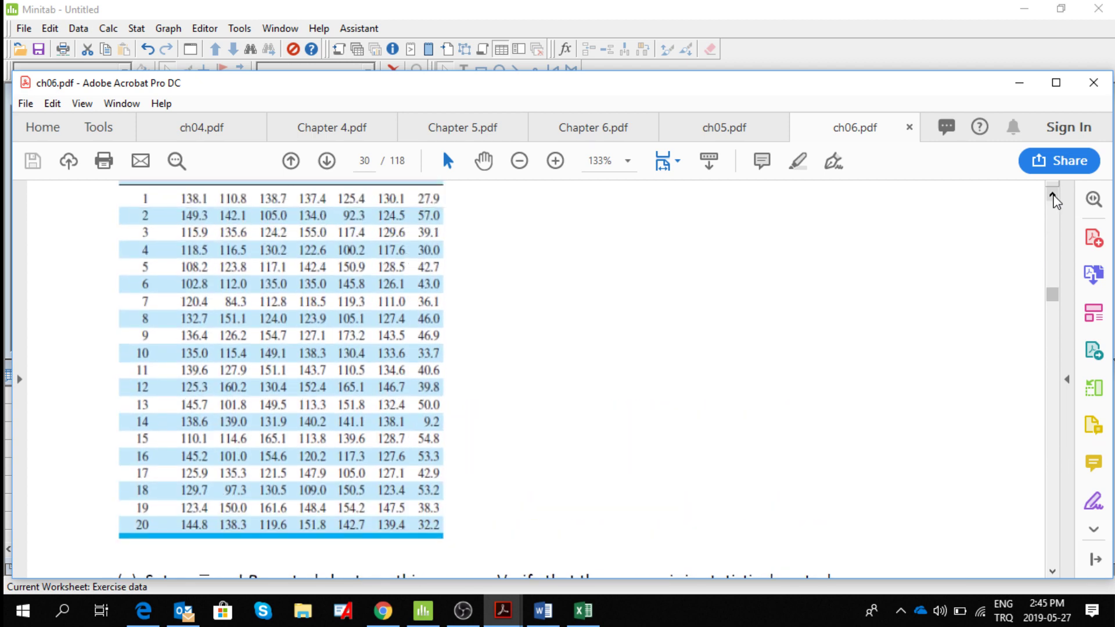
left_click(1052, 196)
left_click(1053, 196)
left_click(1052, 195)
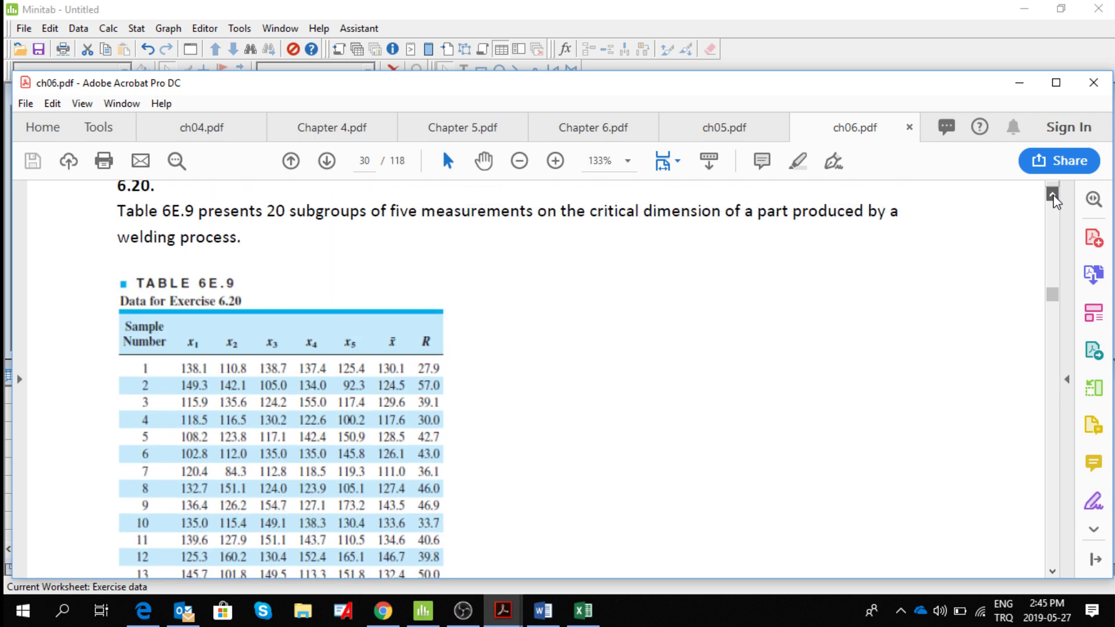
left_click(1052, 196)
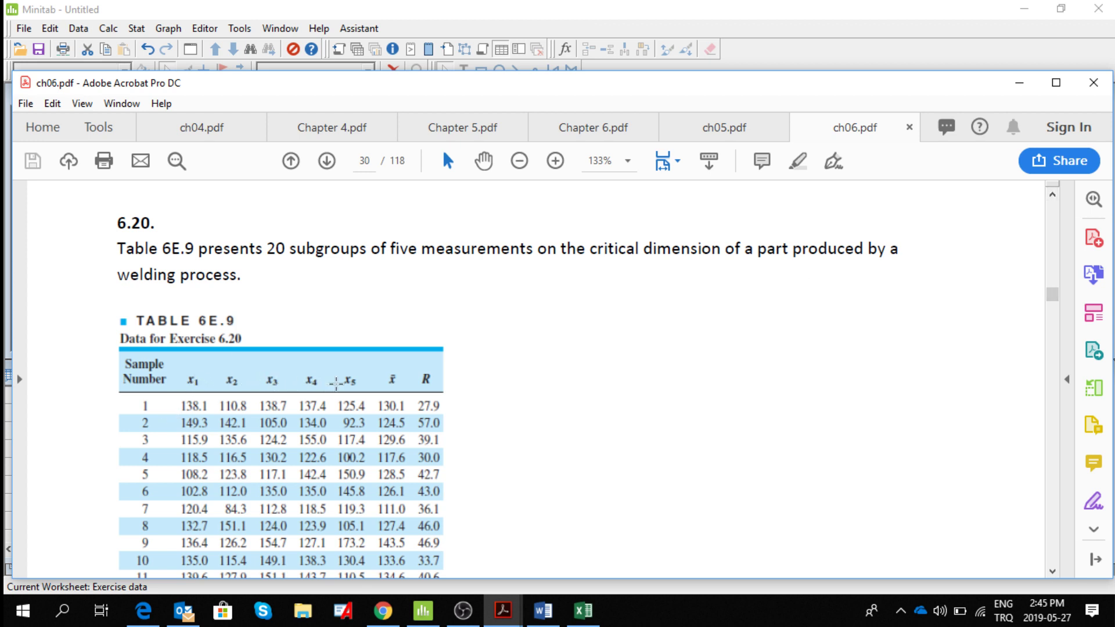
Read through the sample data in Table 6E.9 and the task in part (a) of Exercise 6.20.
left_click(1053, 573)
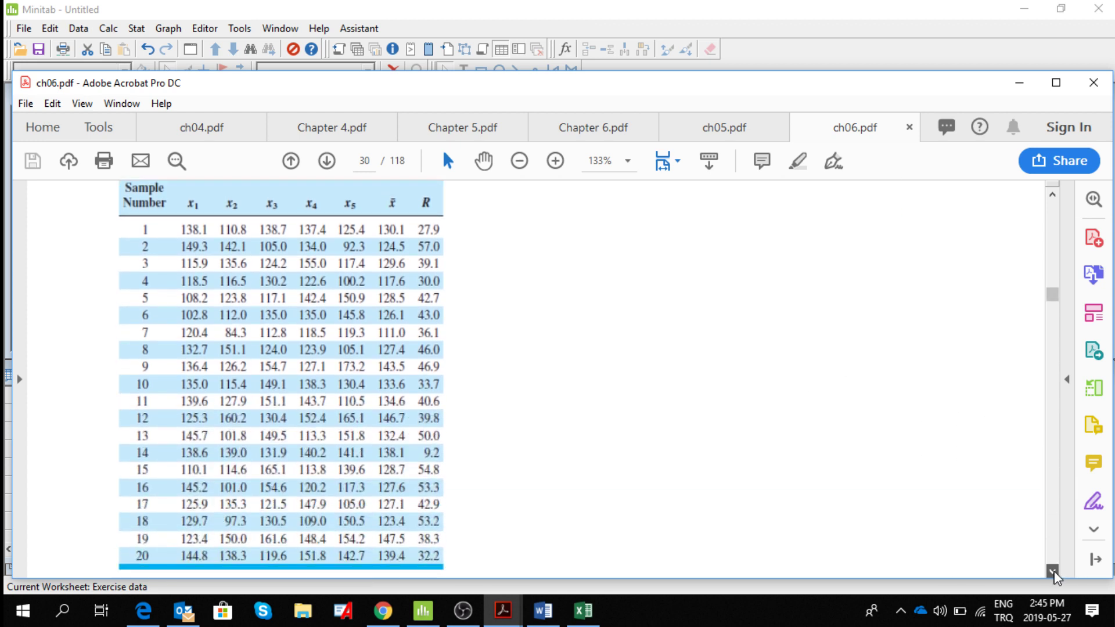
left_click(1053, 572)
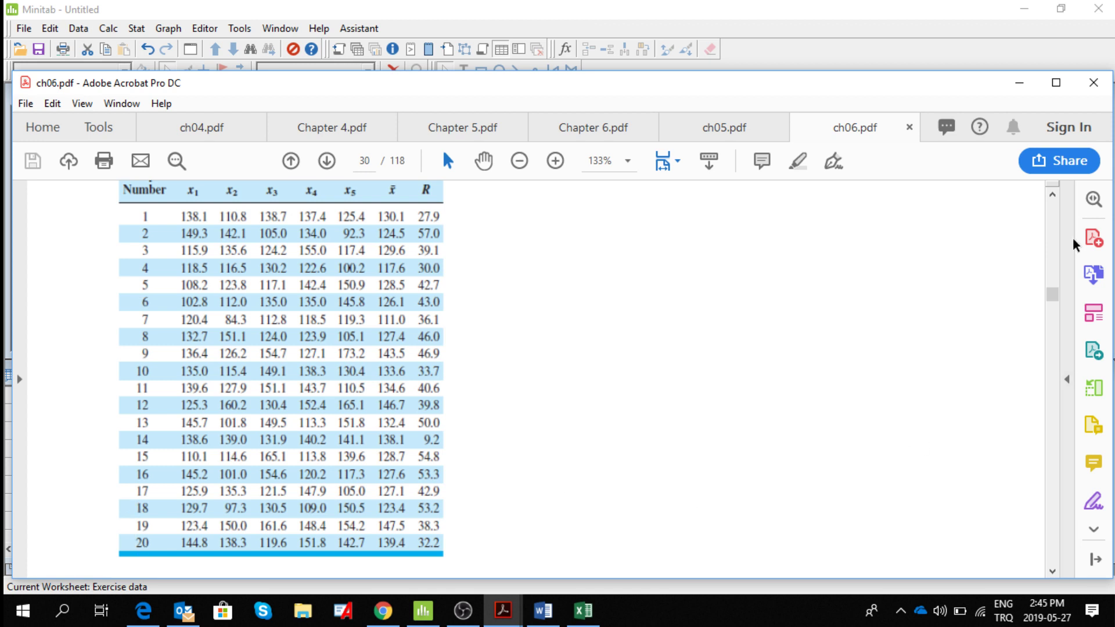
left_click(1053, 196)
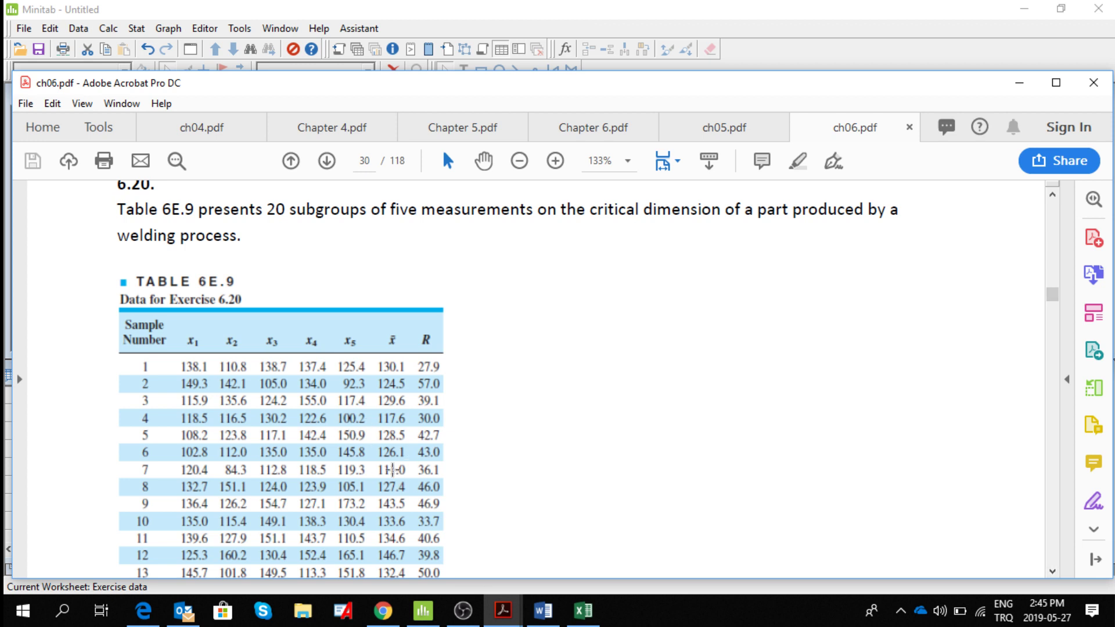
left_click(1052, 573)
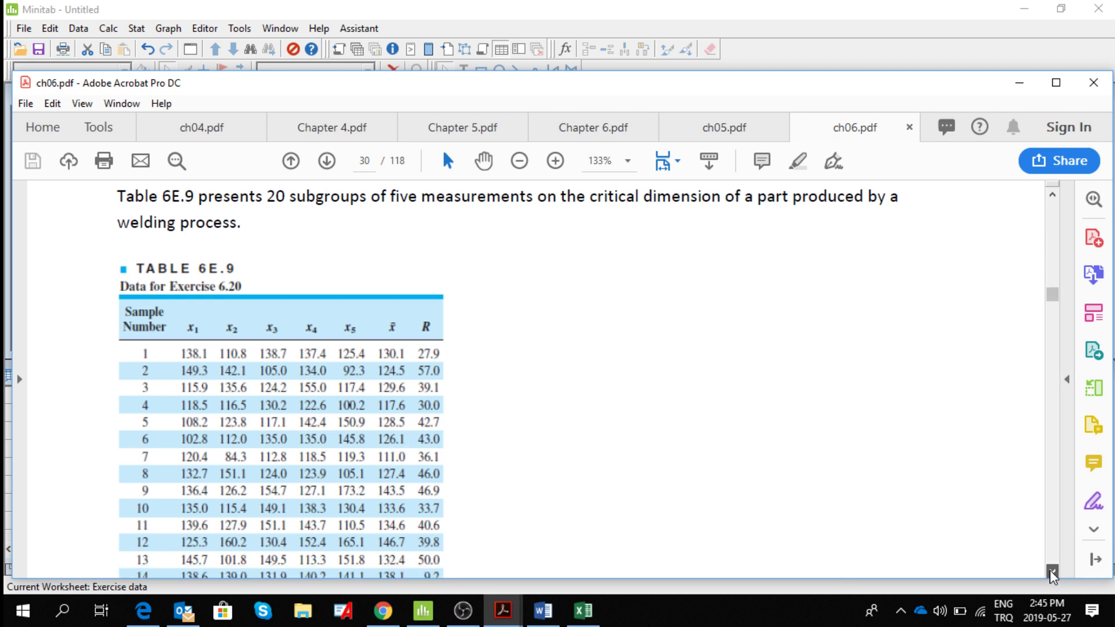
scroll(1052, 573, "down", 10)
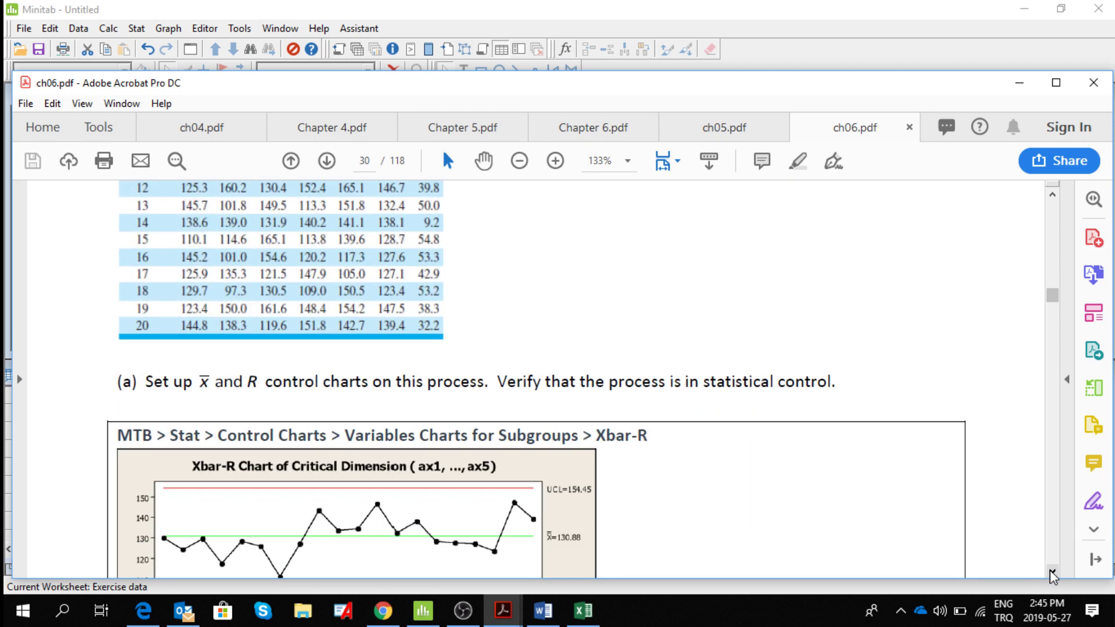
left_click(1053, 195)
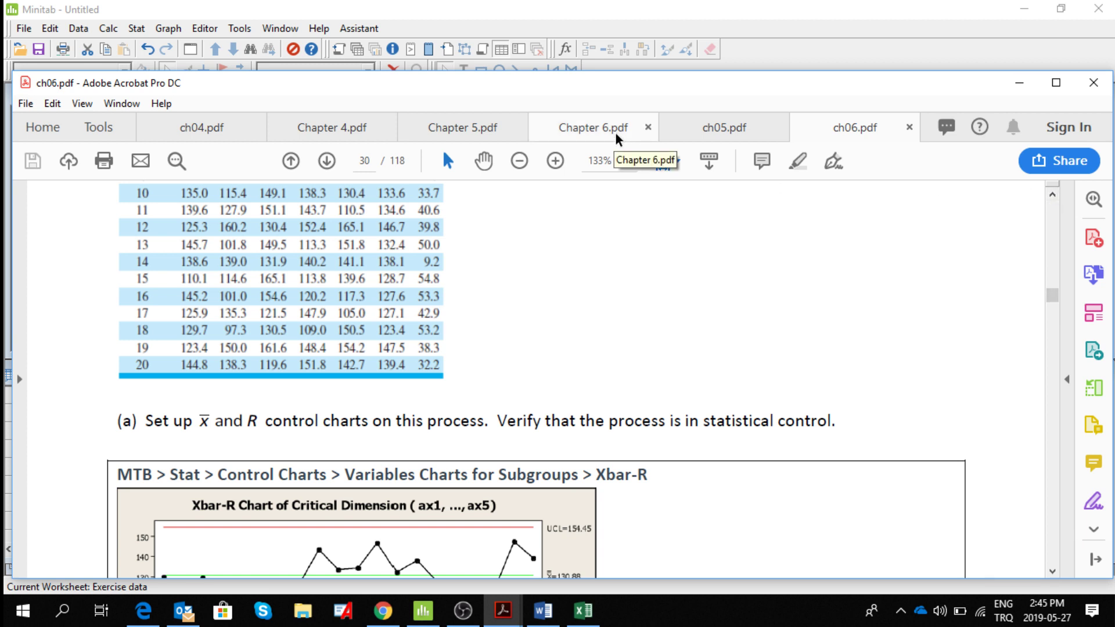
Switch back to Minitab and undo the last two changes in the Exercise data worksheet.
left_click(726, 29)
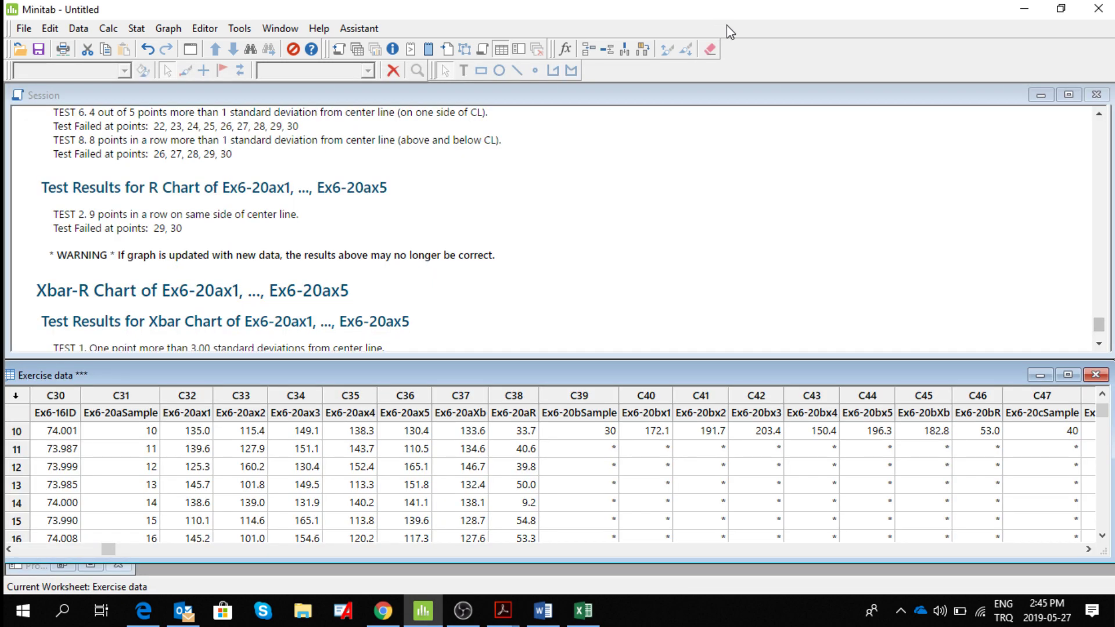
left_click(136, 29)
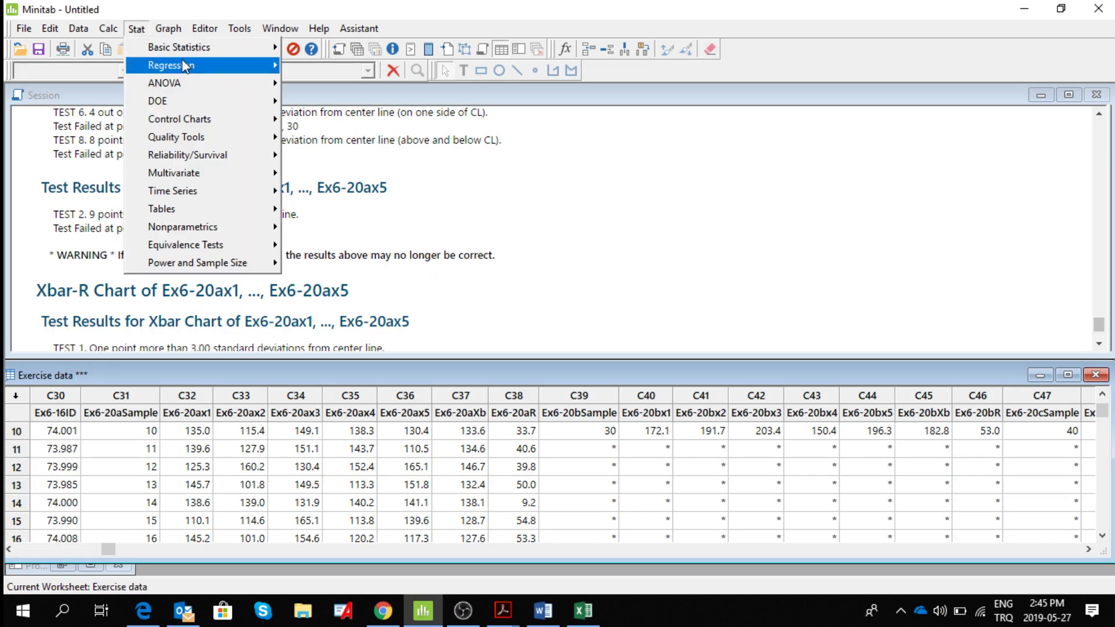
mouse_move(190, 71)
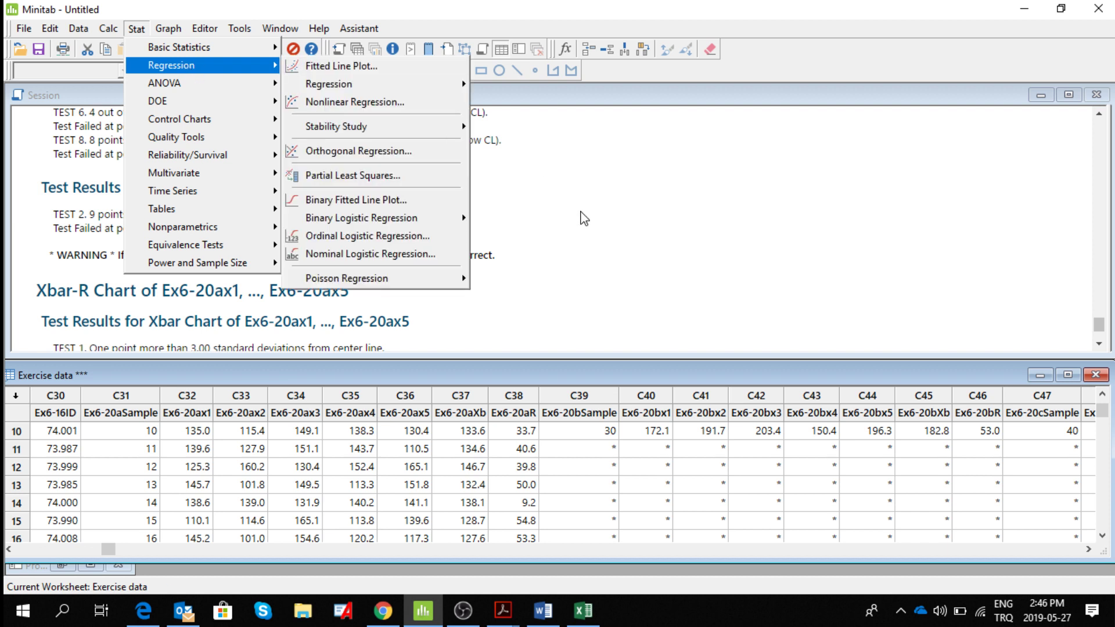
left_click(582, 219)
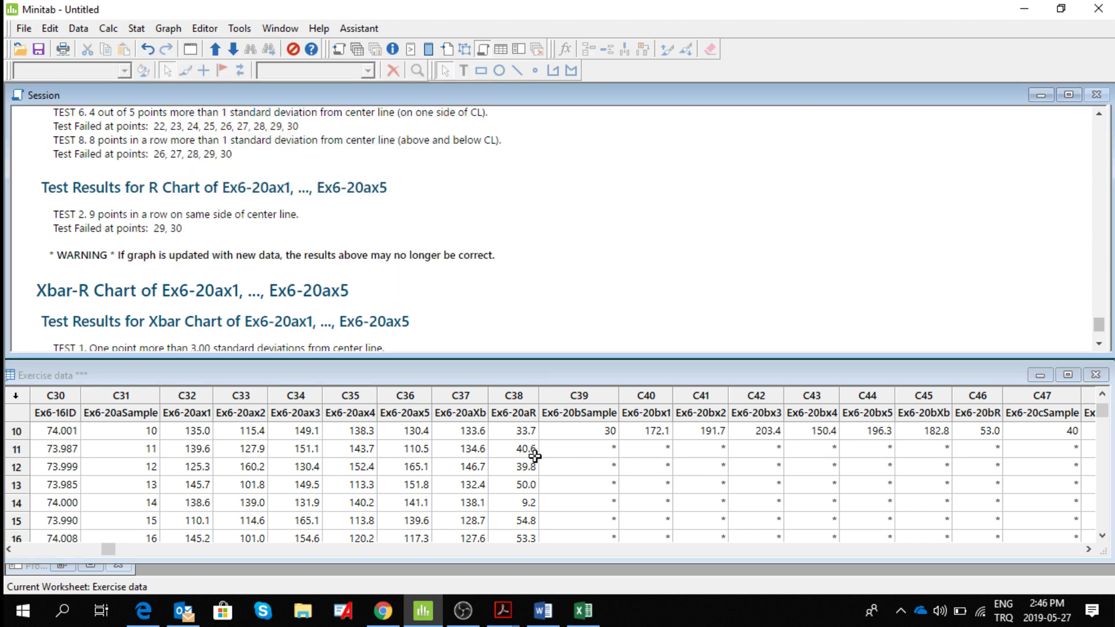
left_click(560, 465)
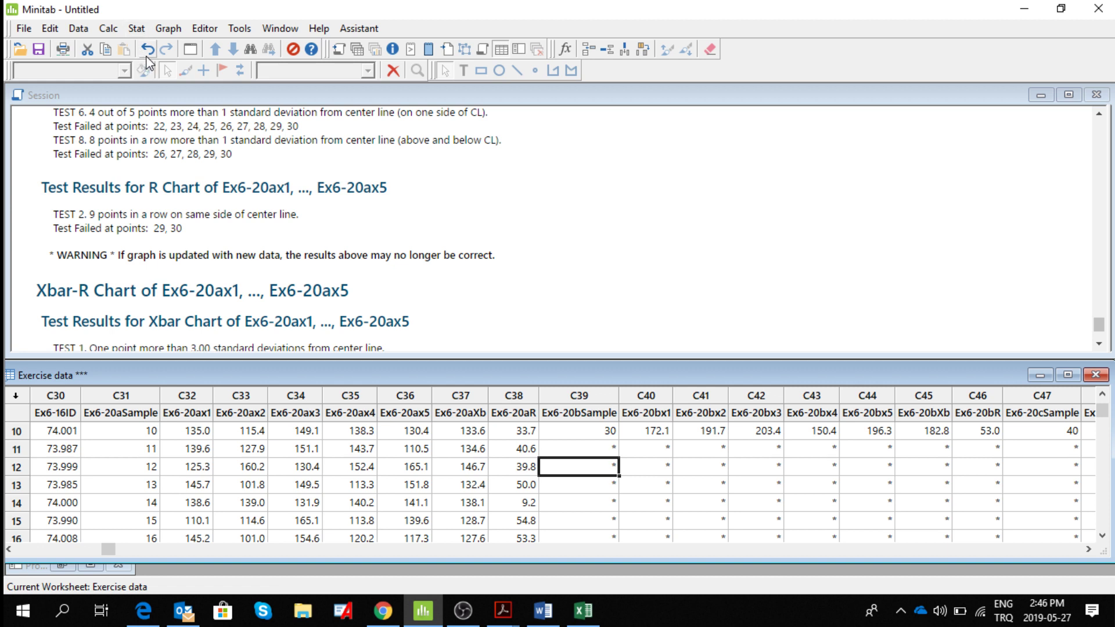
left_click(148, 51)
left_click(147, 51)
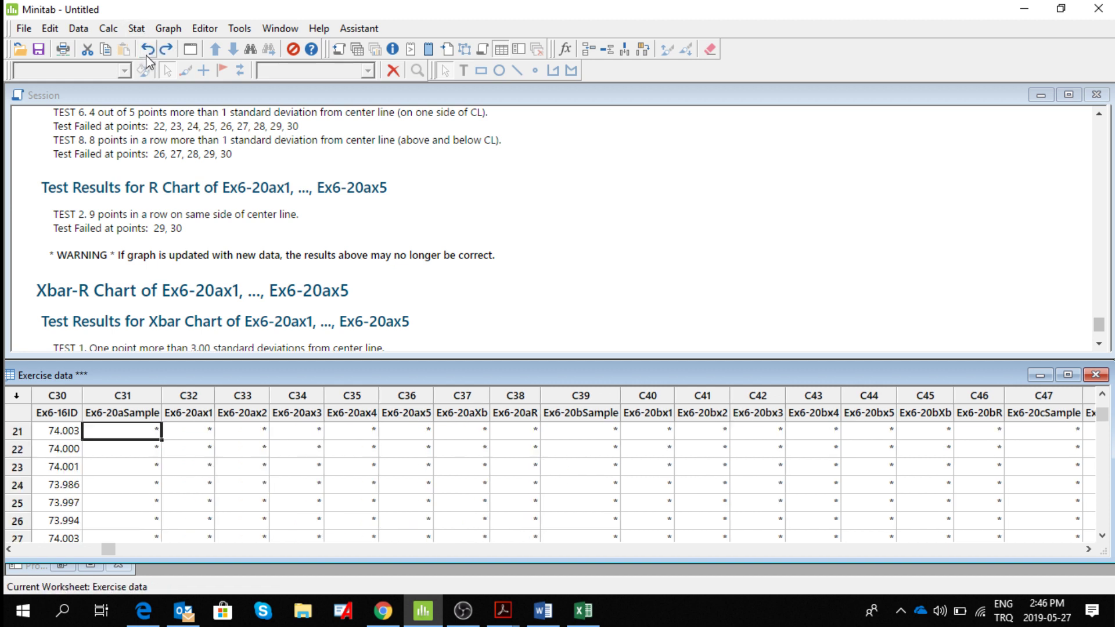
Examine the Exercise 6.20 sample data from row 1 in the enlarged worksheet, then restore the worksheet window's size.
left_click(1102, 395)
left_click(1101, 396)
left_click(1102, 396)
left_click(1101, 396)
left_click(1101, 395)
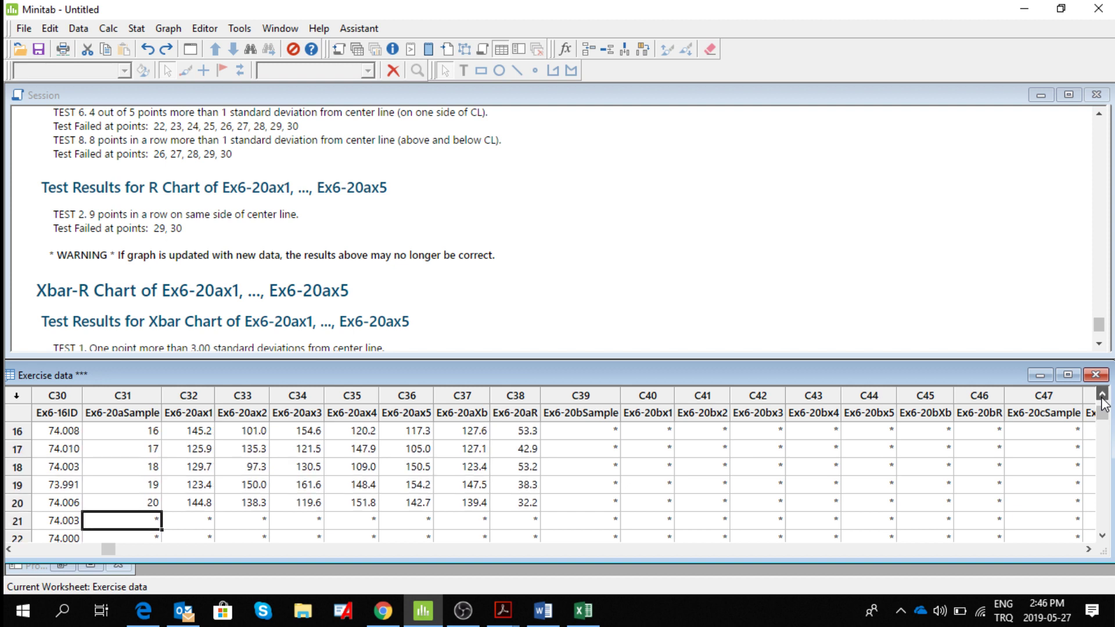
left_click(1101, 396)
left_click(1101, 395)
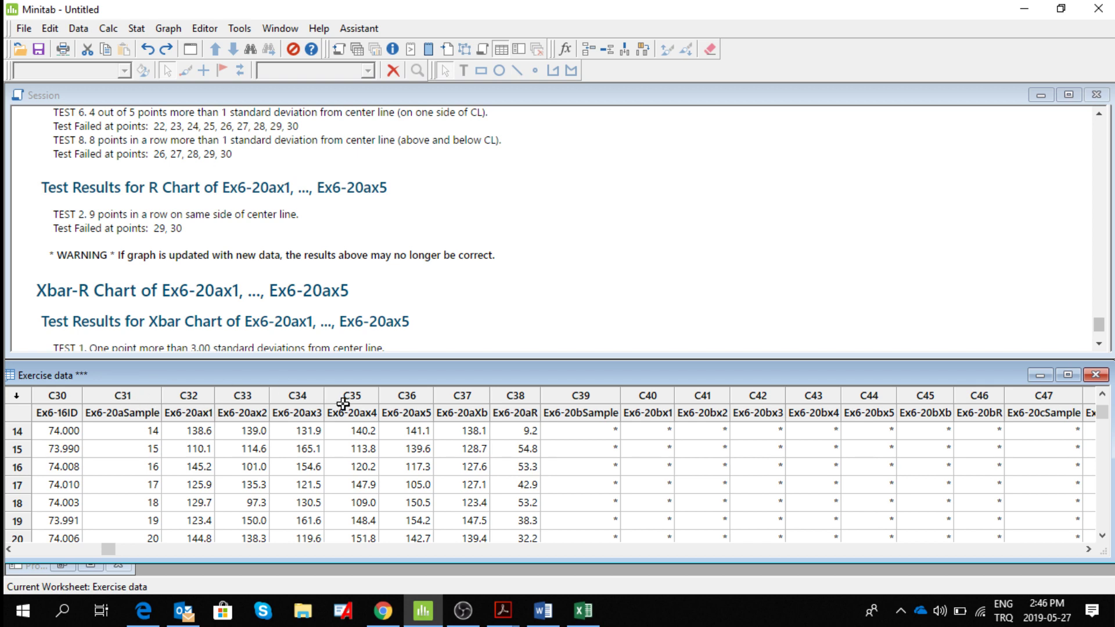
left_click(1066, 376)
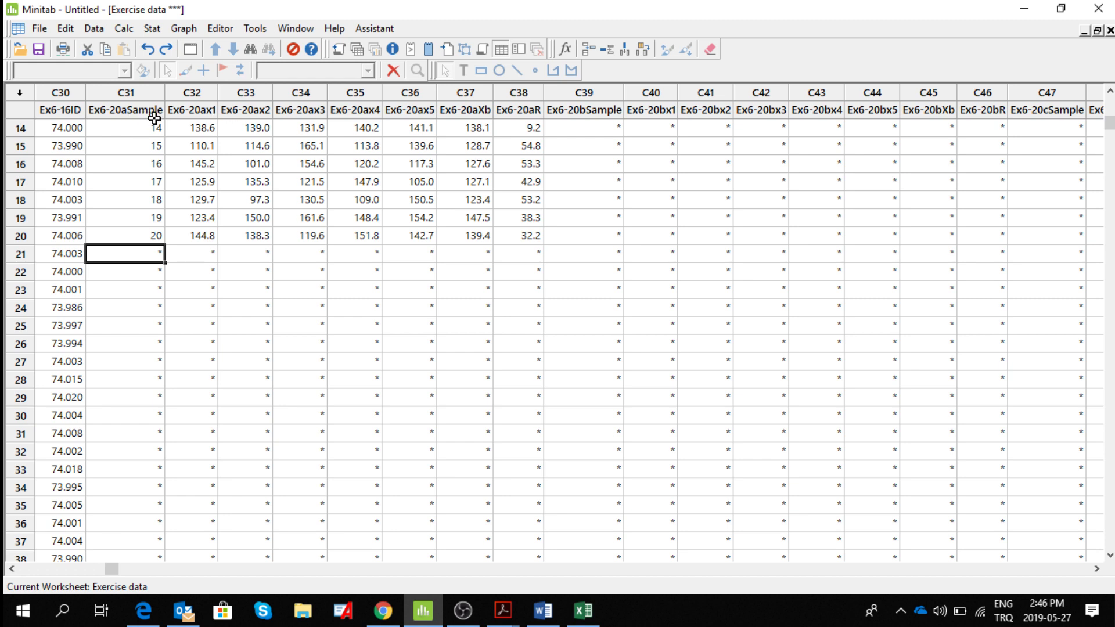
left_click(1110, 91)
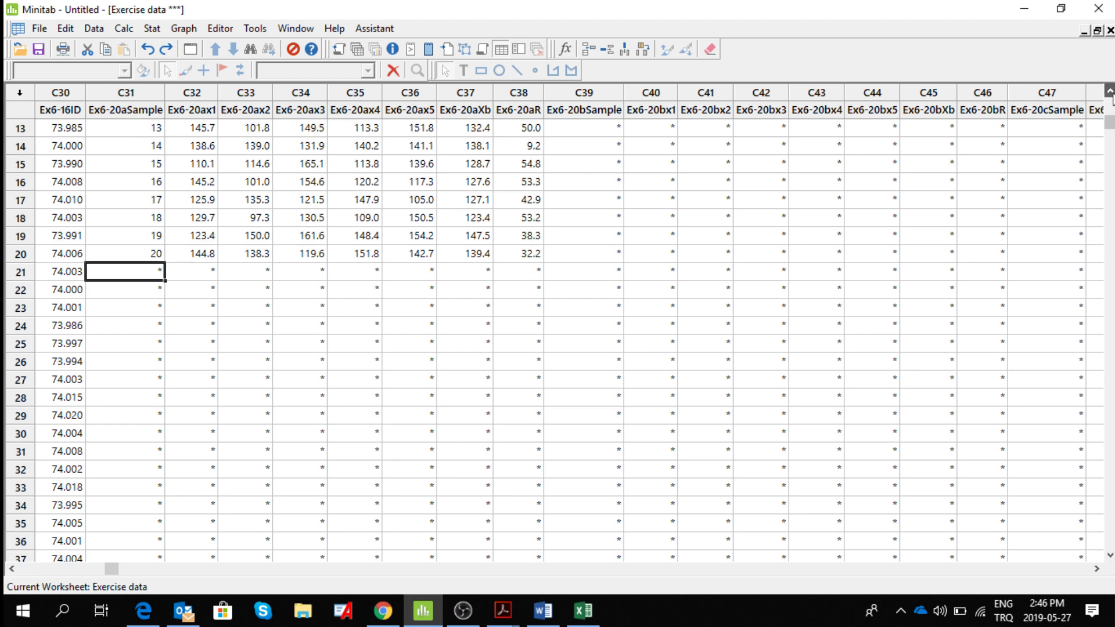
left_click(1109, 91)
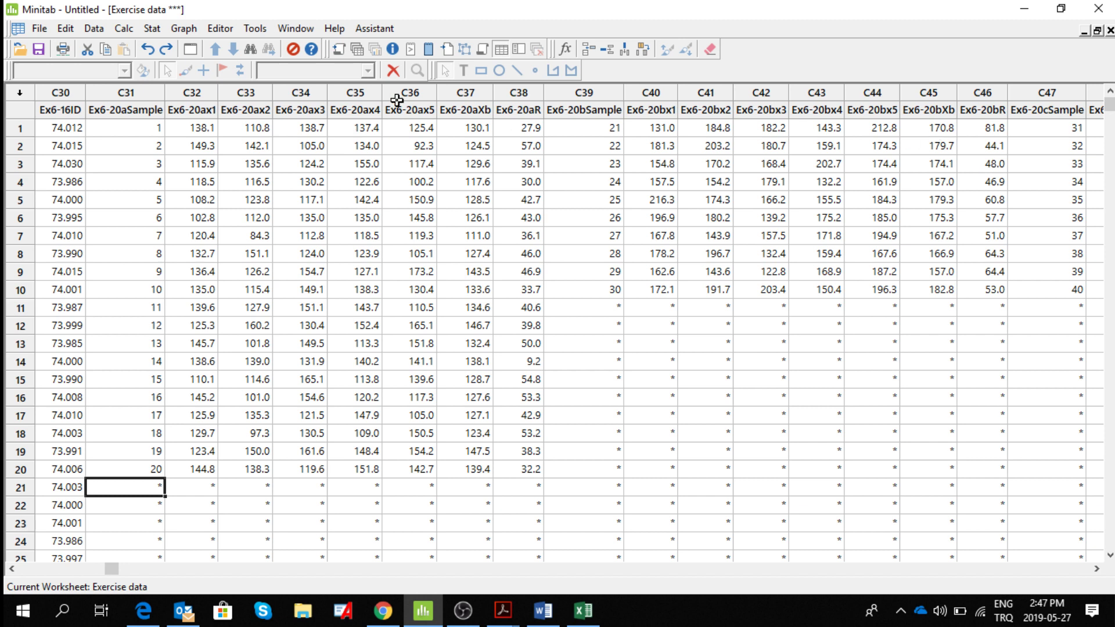
left_click(1097, 31)
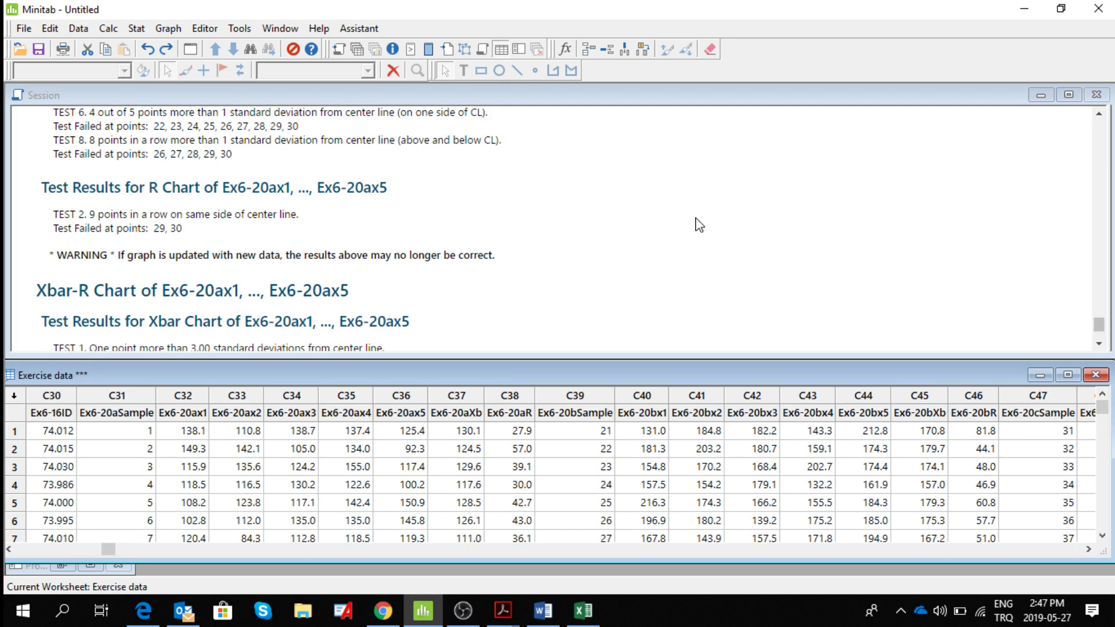
Start an Xbar-R chart with its column list cleared and the data layout set to observations for a subgroup in one row of columns.
left_click(136, 28)
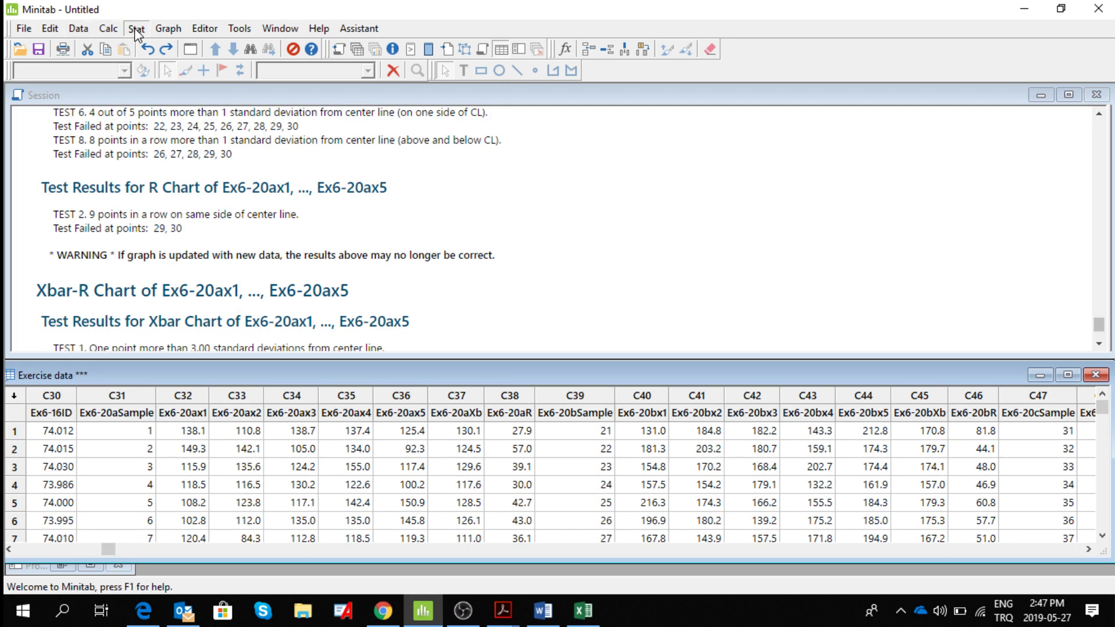
mouse_move(194, 120)
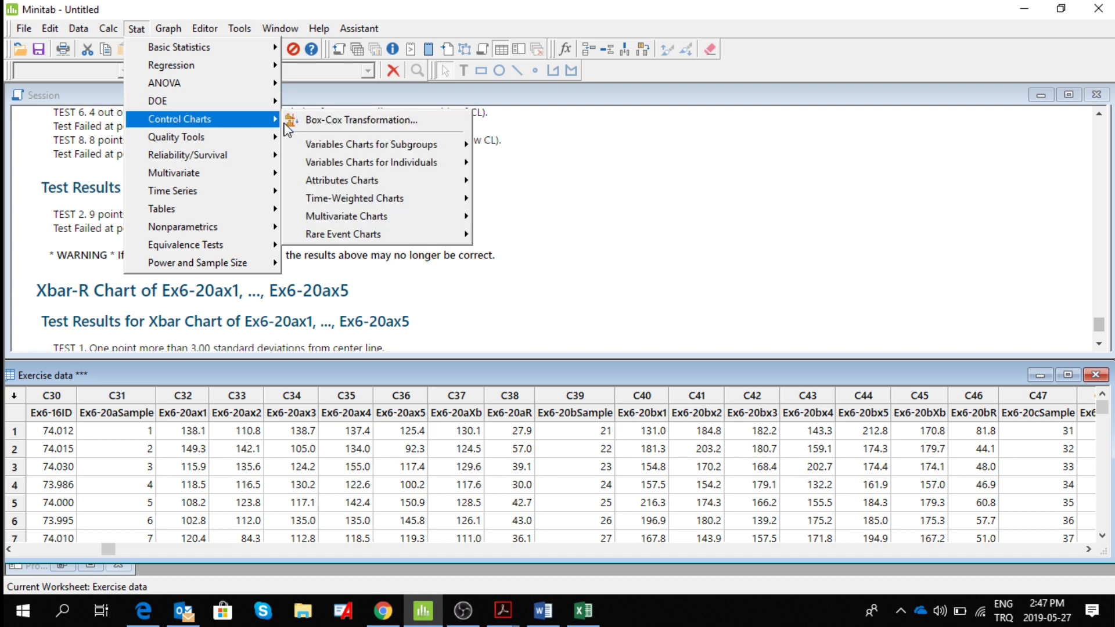
mouse_move(355, 148)
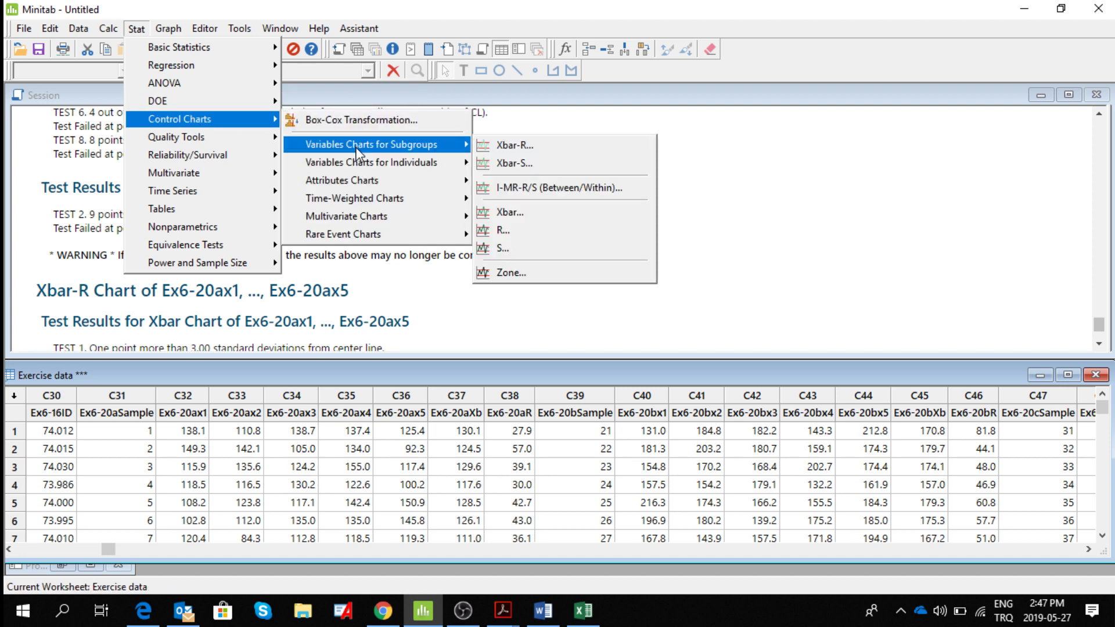
left_click(518, 149)
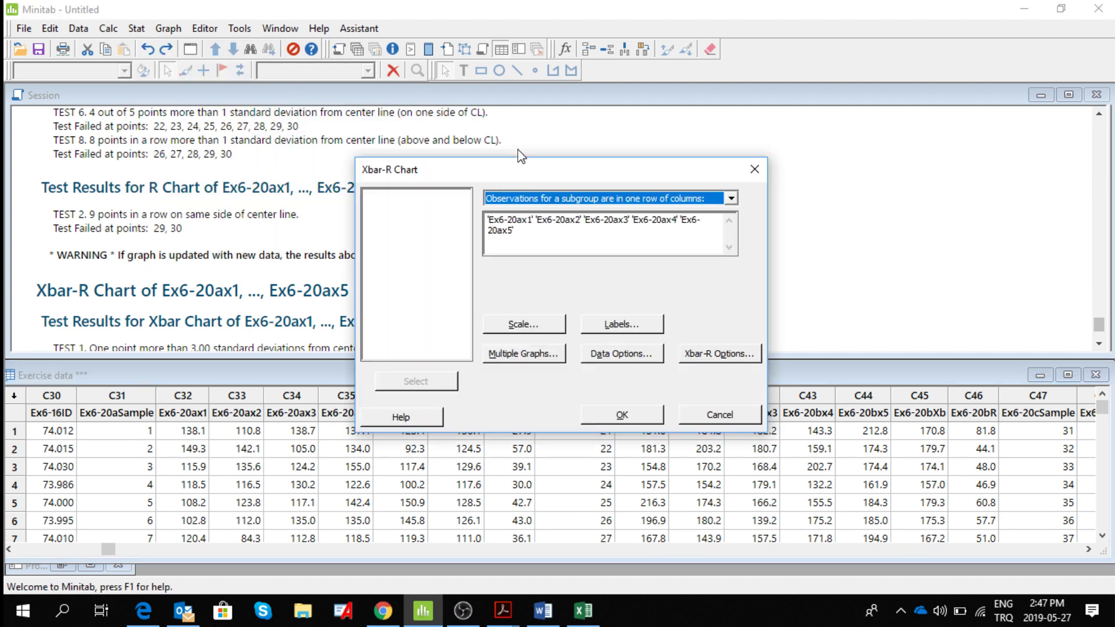
left_click(533, 239)
key("Delete")
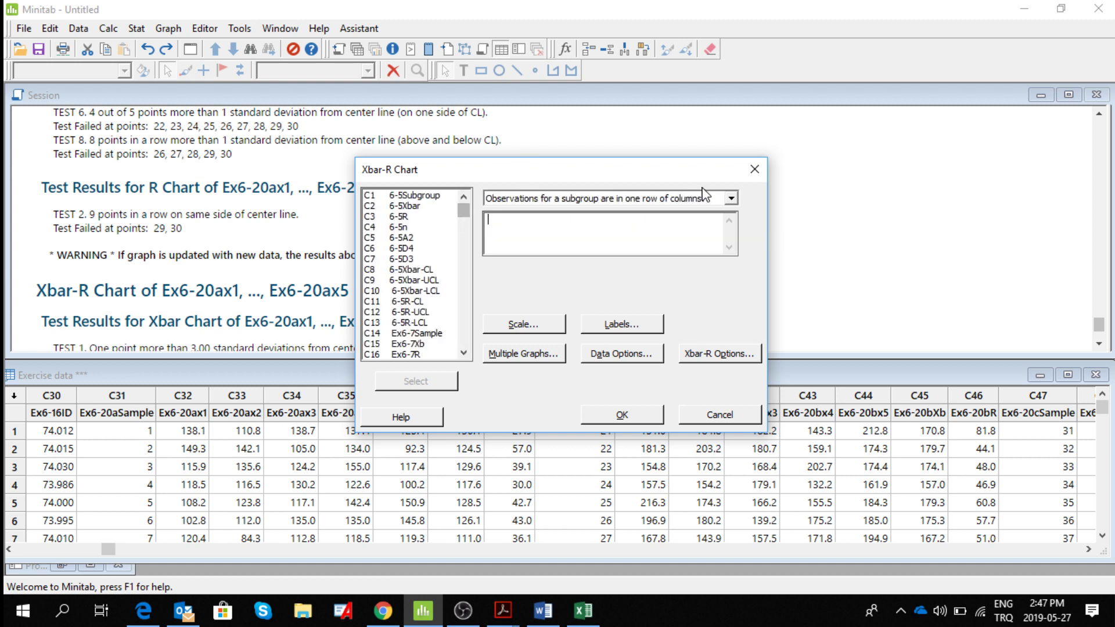
left_click(731, 197)
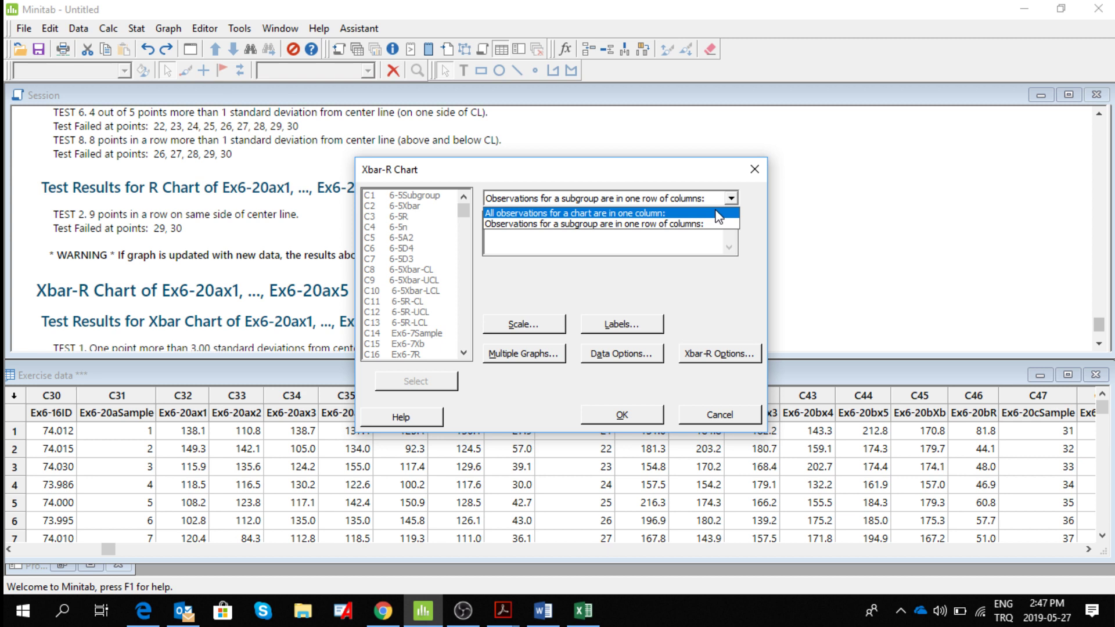
left_click(689, 227)
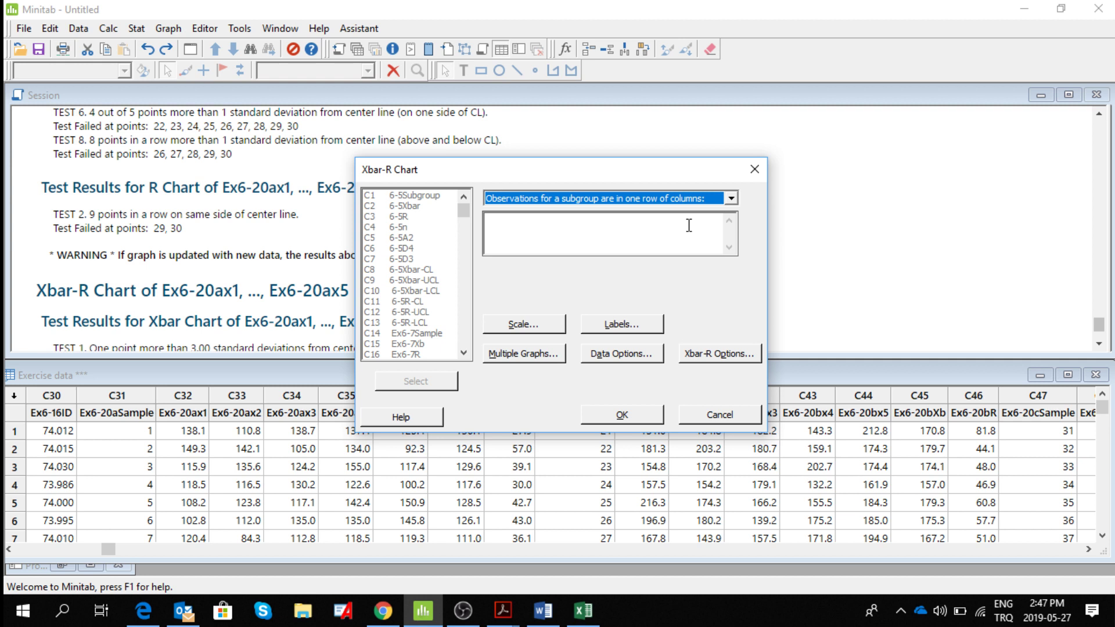
Add the columns Ex6-20ax1, Ex6-20ax2, Ex6-20ax3, Ex6-20ax4 and Ex6-20ax5 as the Xbar-R chart's subgroup observations.
left_click(554, 225)
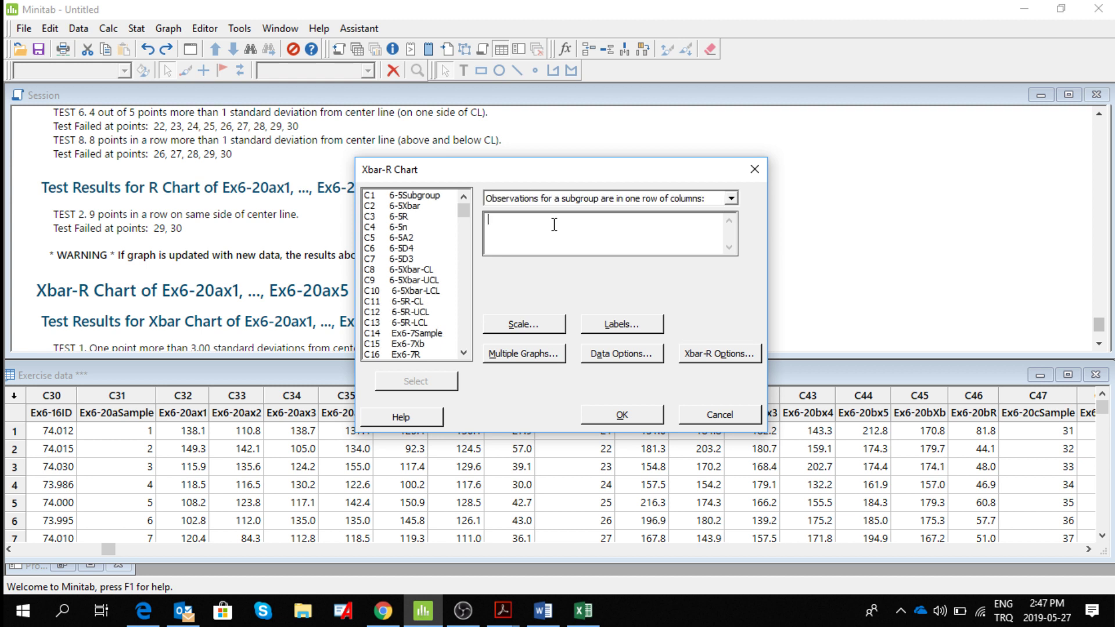
left_click(463, 352)
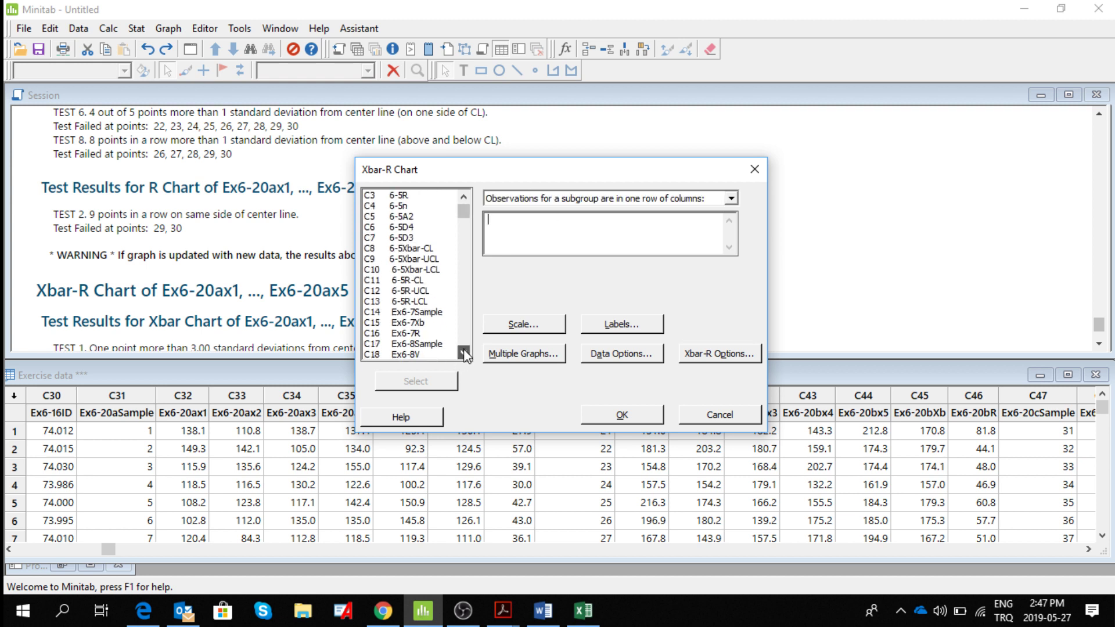
left_click_drag(464, 352, 463, 352)
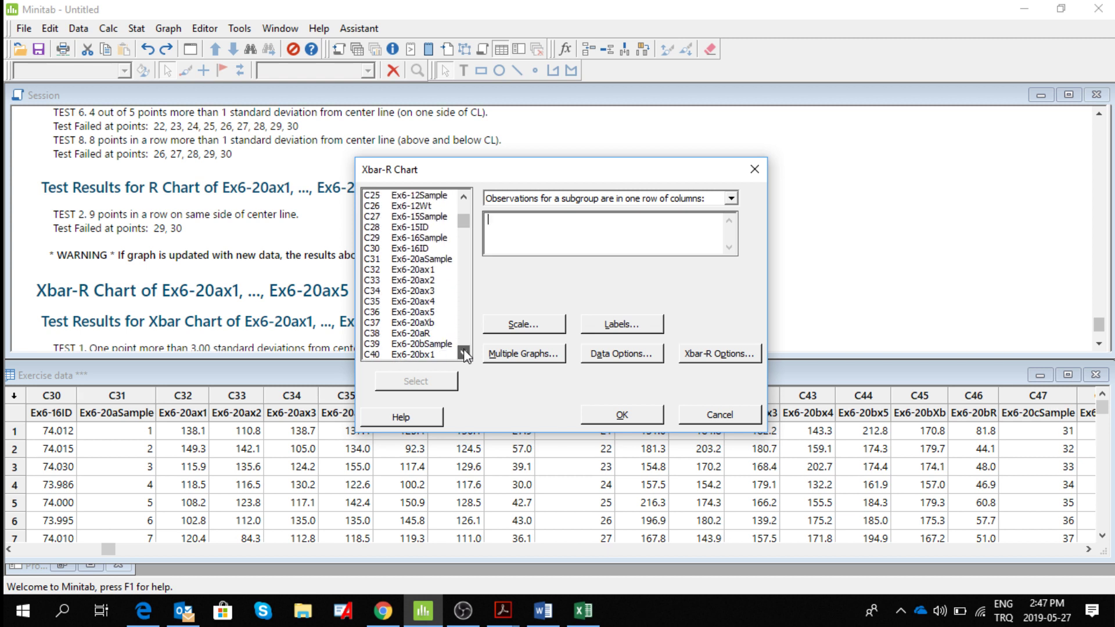
left_click(408, 274)
left_click(416, 386)
left_click(419, 280)
left_click(424, 383)
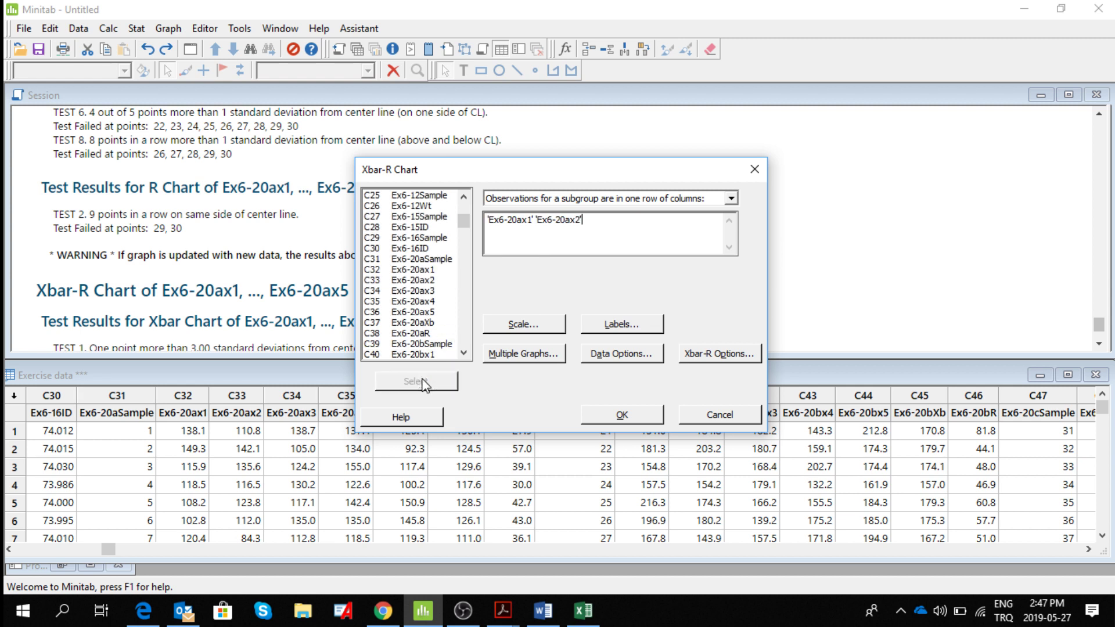
left_click(422, 290)
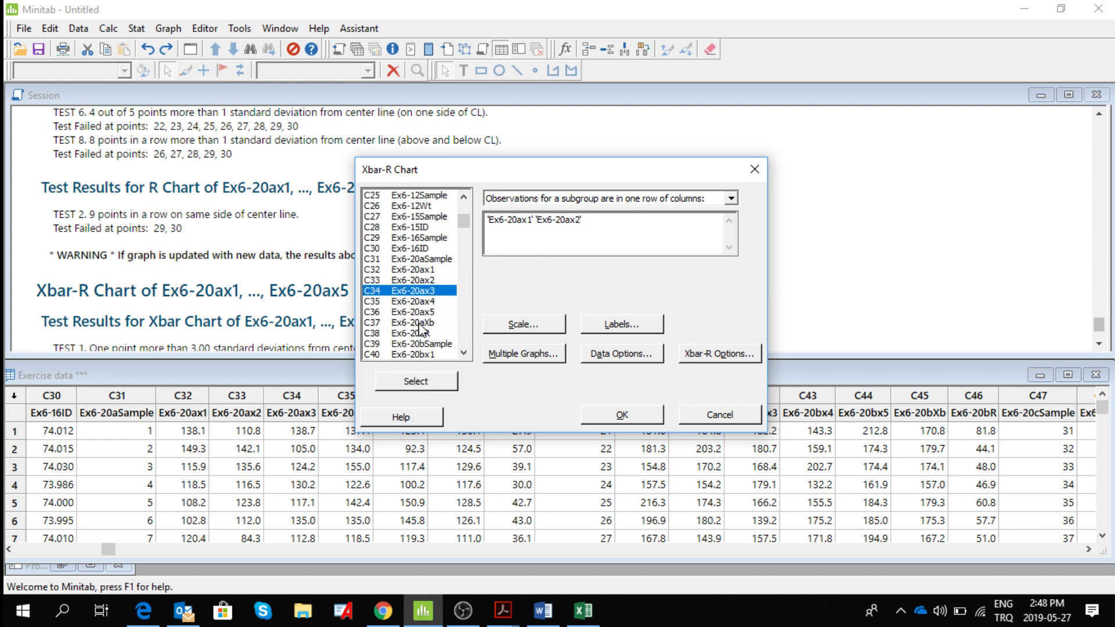
left_click(421, 383)
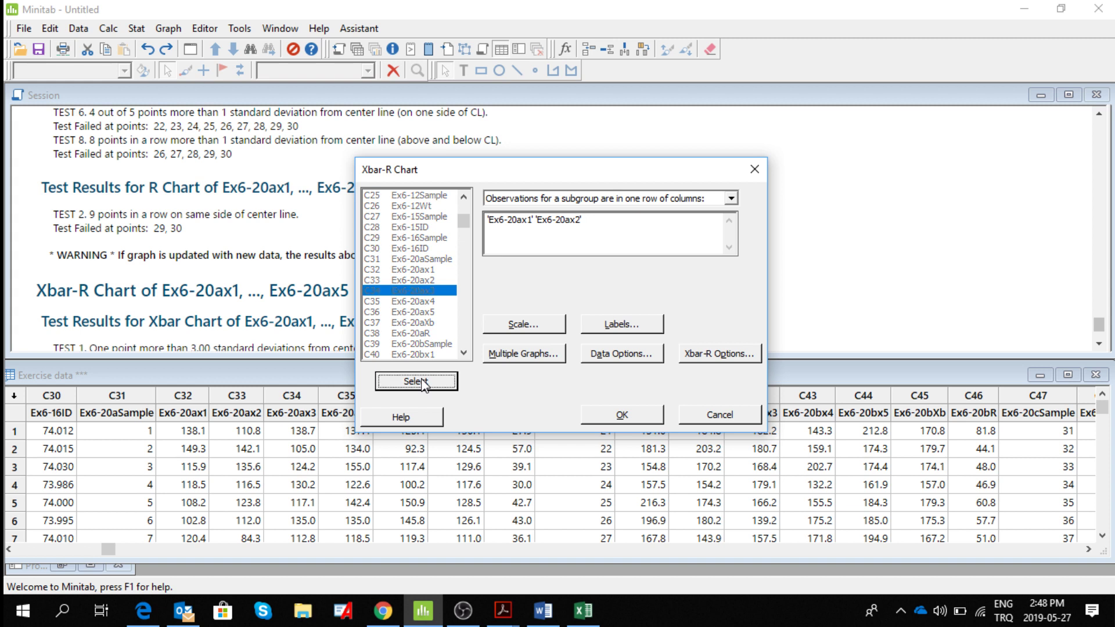
left_click(422, 299)
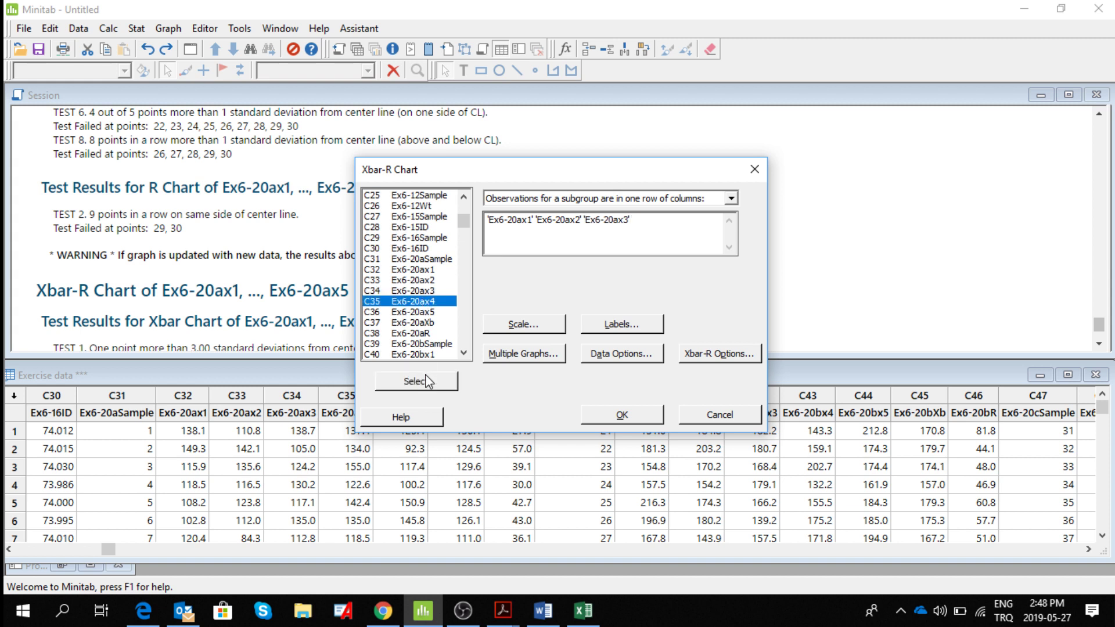
left_click(425, 377)
left_click(423, 312)
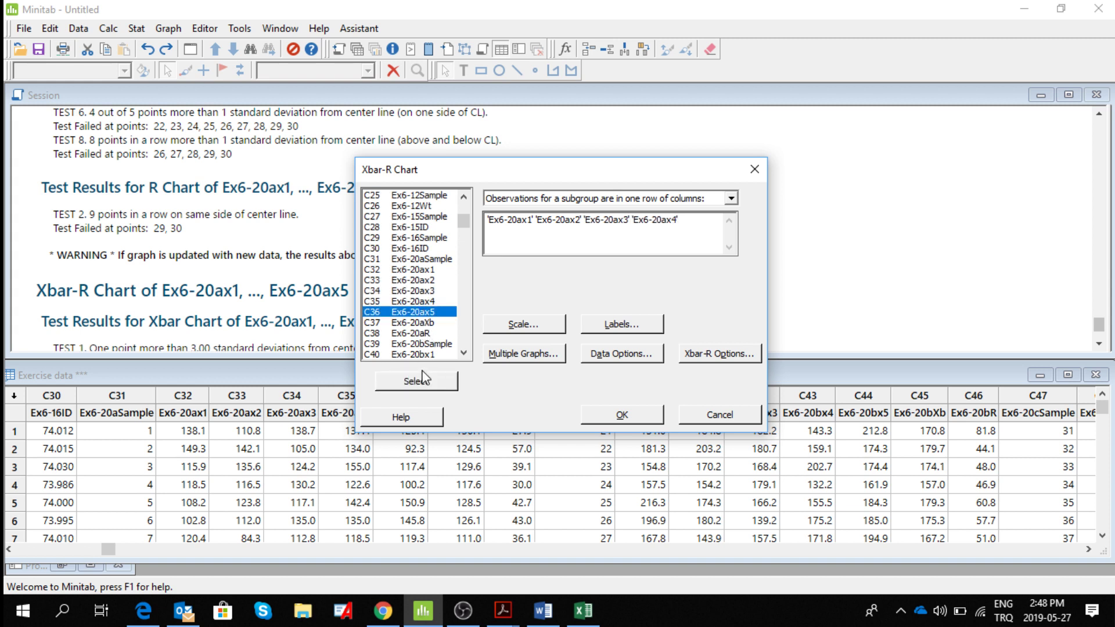
left_click(426, 382)
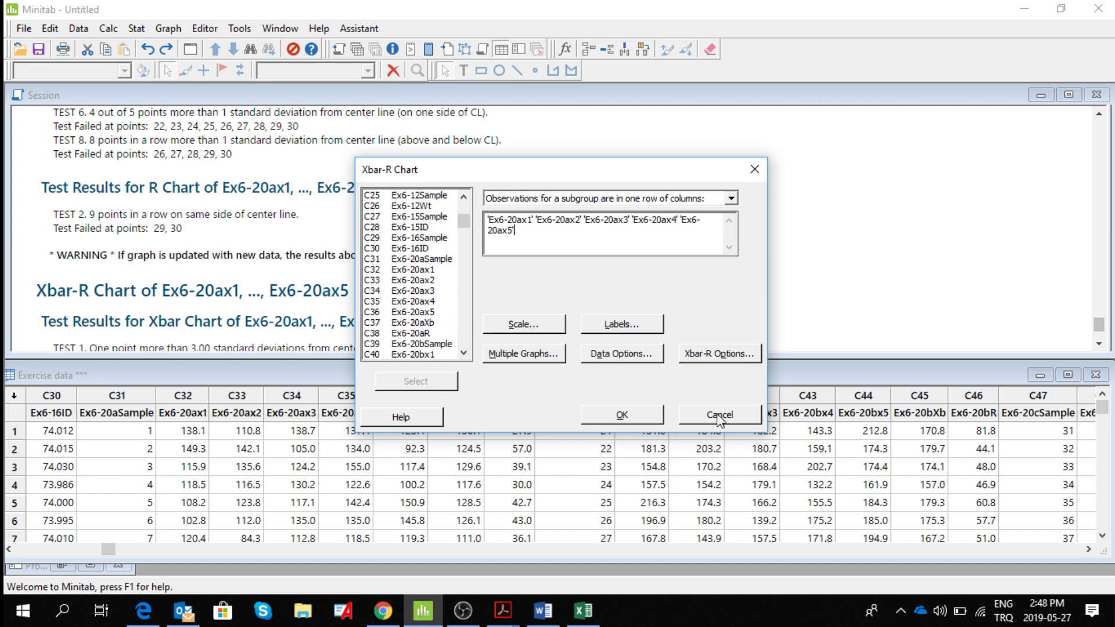
Clear the historical mean and standard deviation in the Xbar-R chart options.
left_click(700, 354)
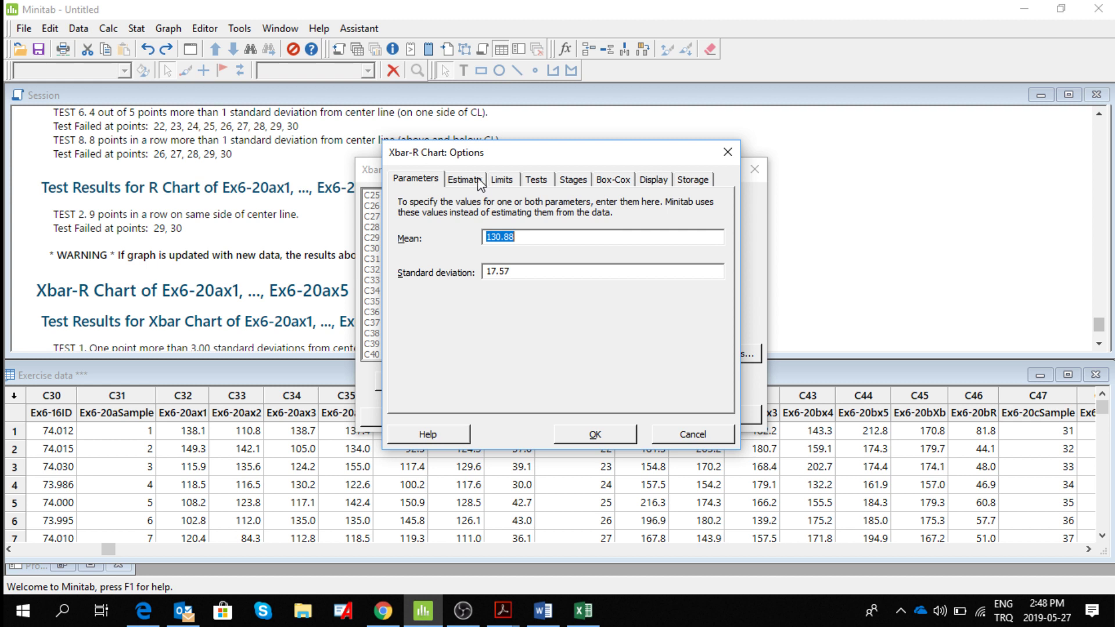
key("BackSpace")
left_click(525, 272)
key("BackSpace")
key("BackSpace")
key("BackSpace")
Clear the list of subgroups used when estimating parameters, keep the Rbar method, and accept the chart options.
left_click(465, 179)
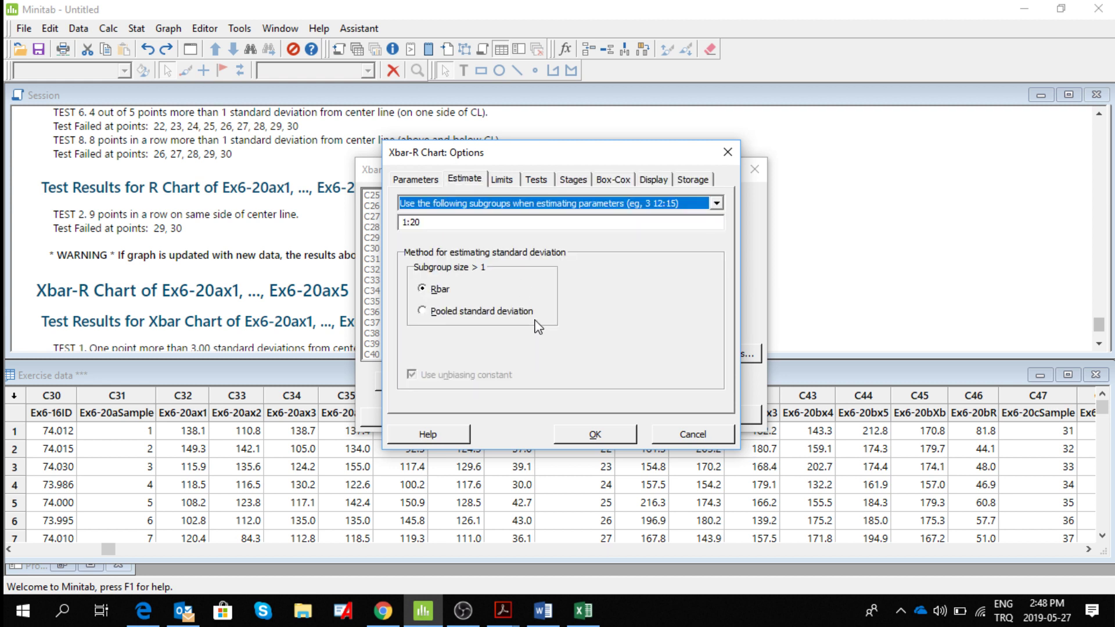
left_click_drag(426, 222, 370, 227)
key("BackSpace")
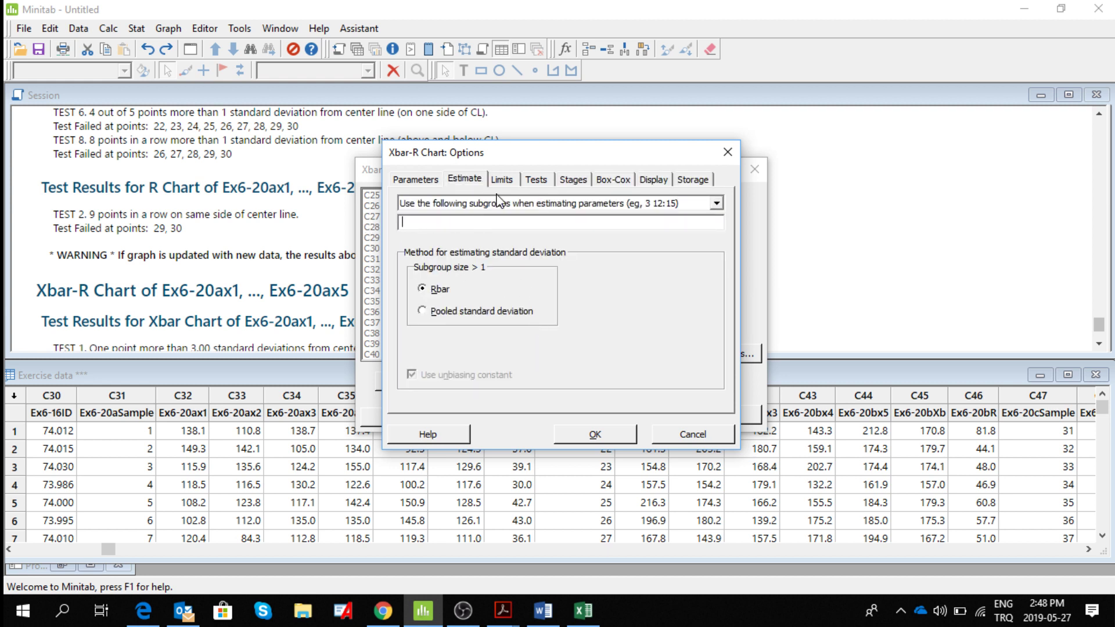
left_click(415, 180)
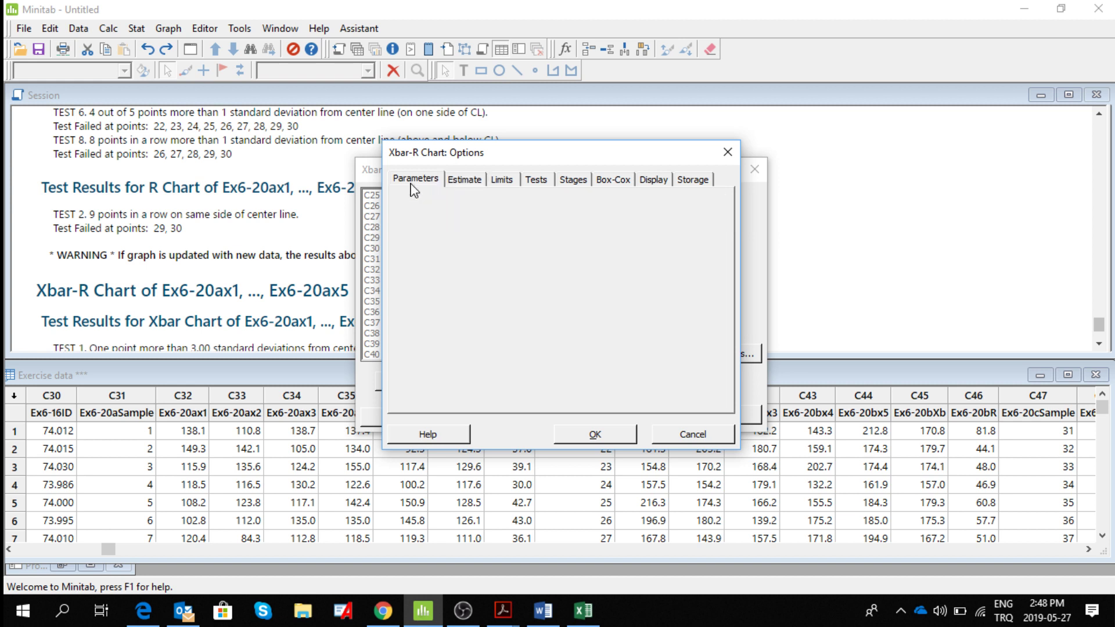
left_click(465, 180)
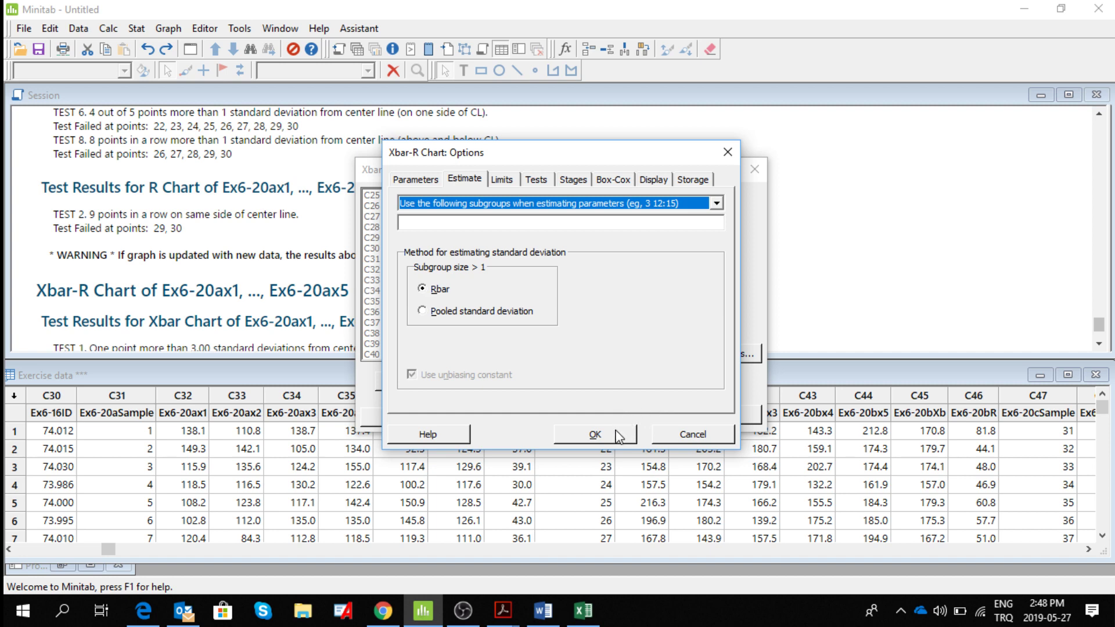
left_click(596, 434)
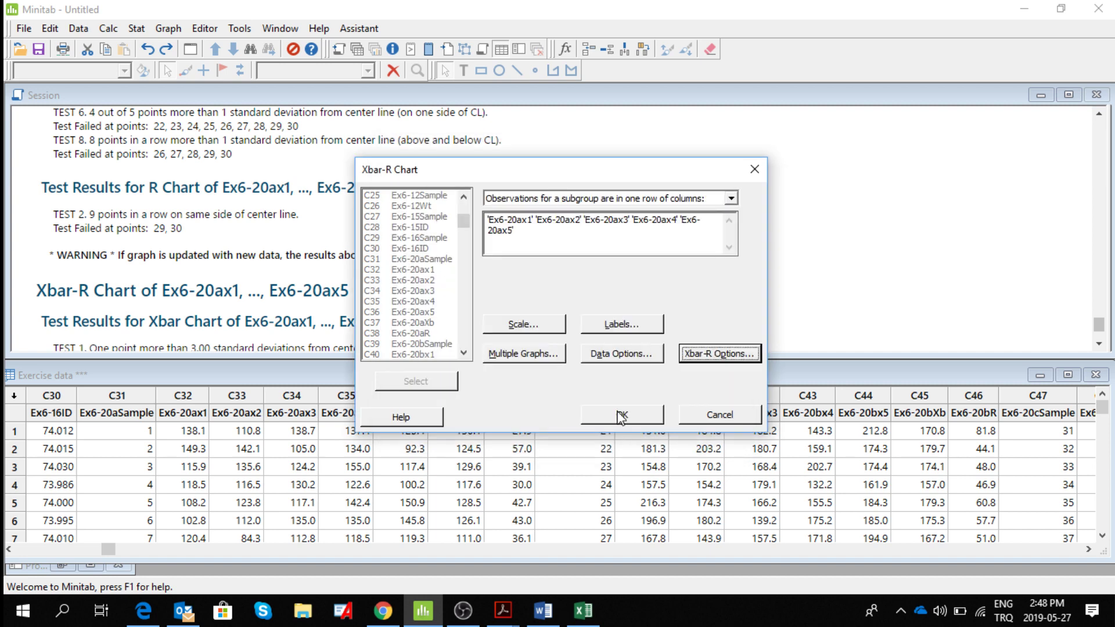
Generate the Xbar-R chart of Ex6-20ax1 to Ex6-20ax5 and maximize its window to inspect both plots.
left_click(620, 415)
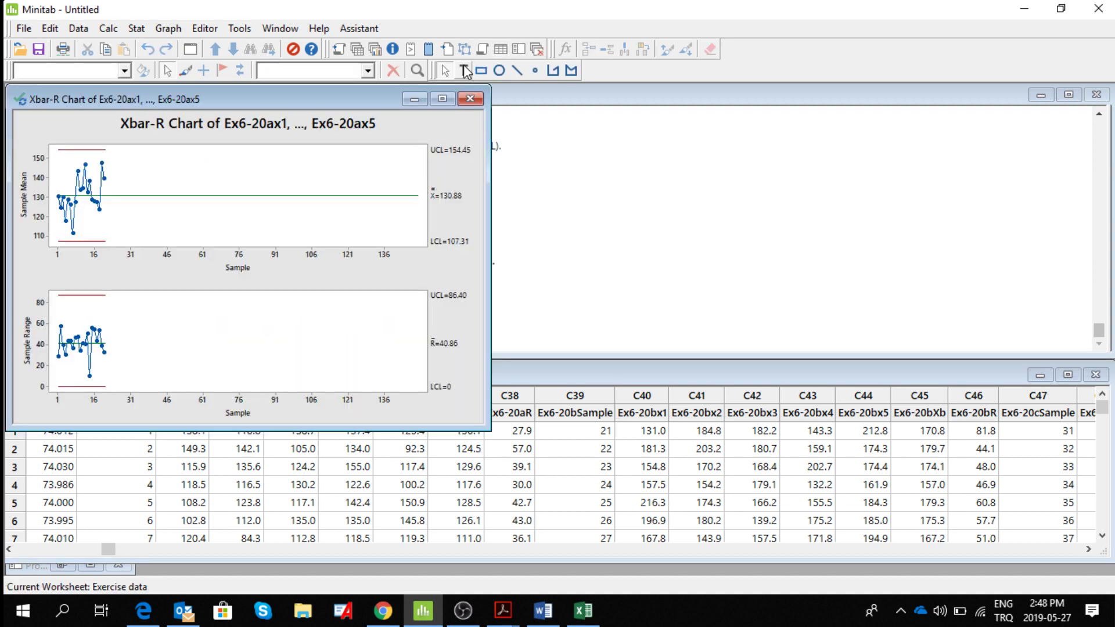
left_click(442, 99)
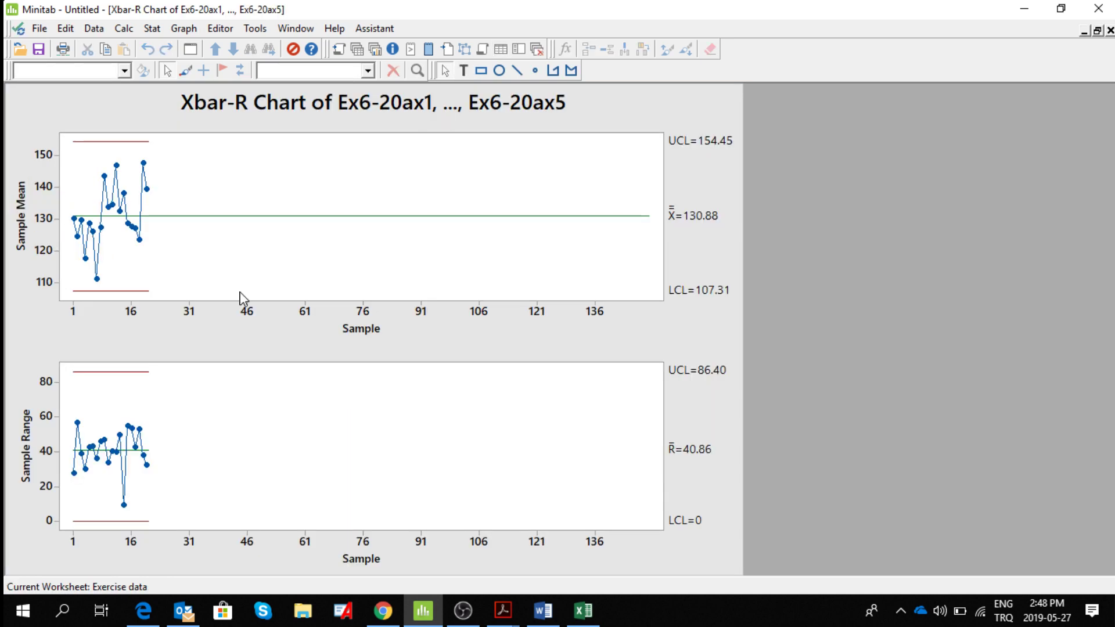
left_click(462, 611)
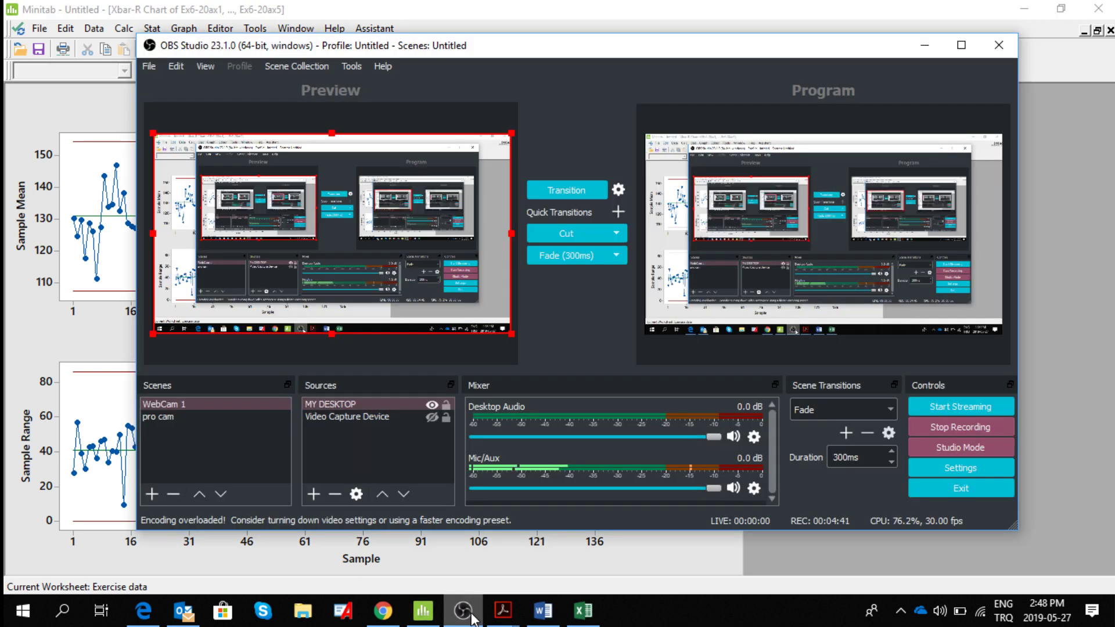
left_click(465, 611)
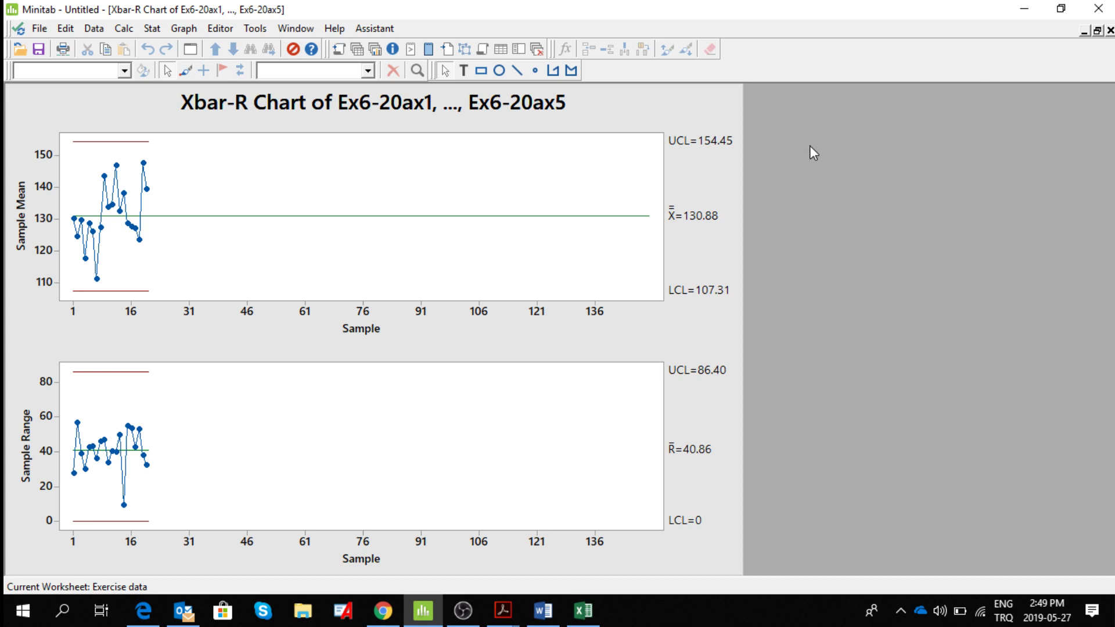
Close the Xbar-R chart without saving it and send the last Xbar-R session output to the Word document.
left_click(1110, 31)
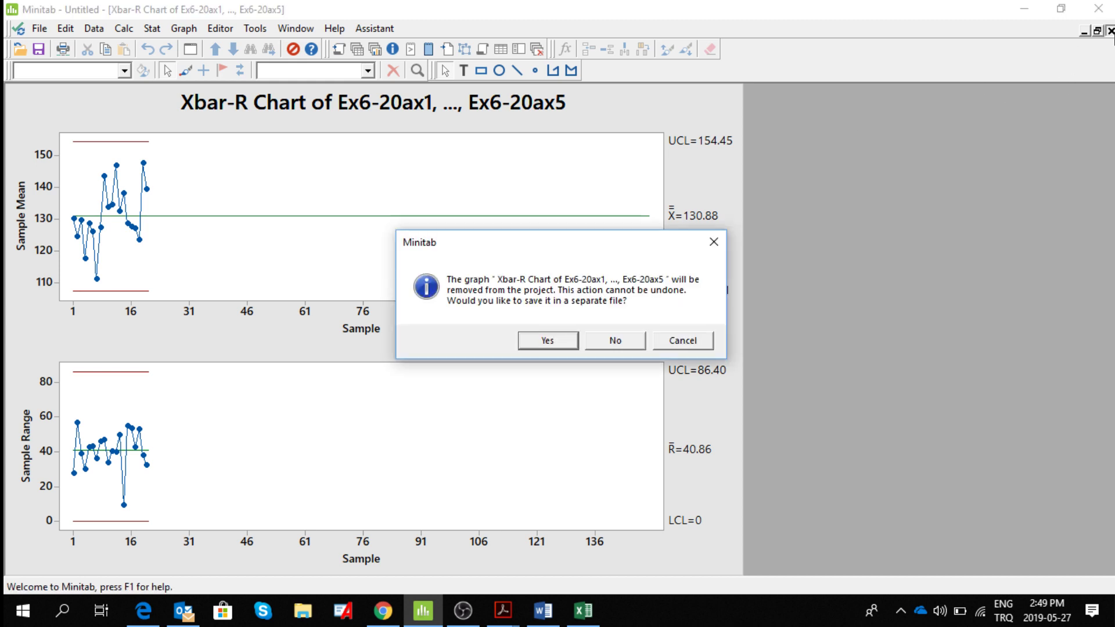
left_click(607, 346)
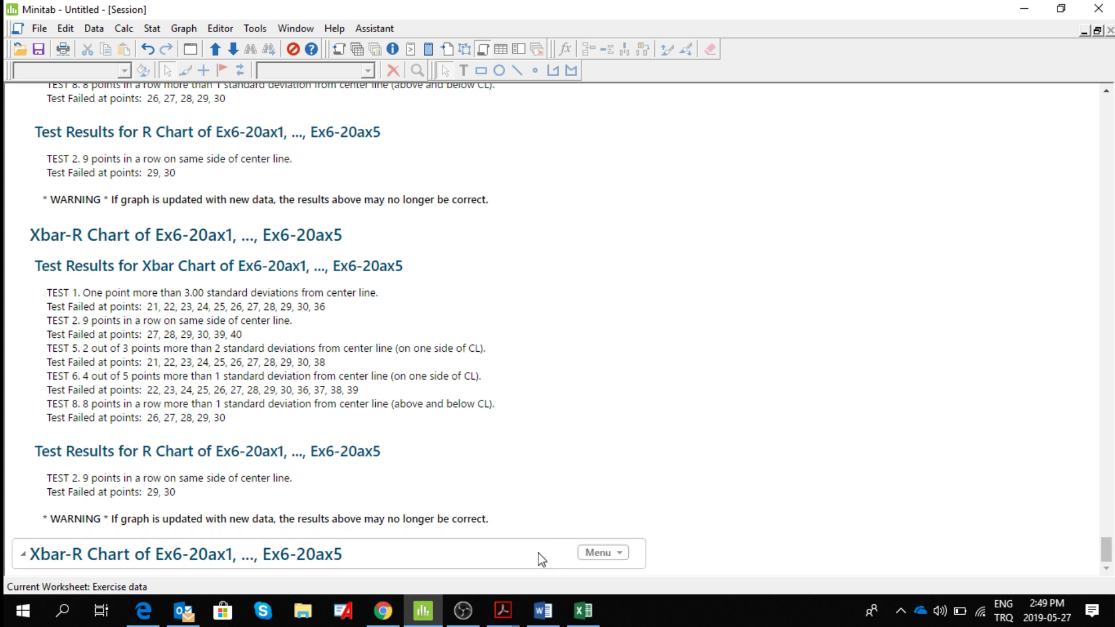
left_click(619, 555)
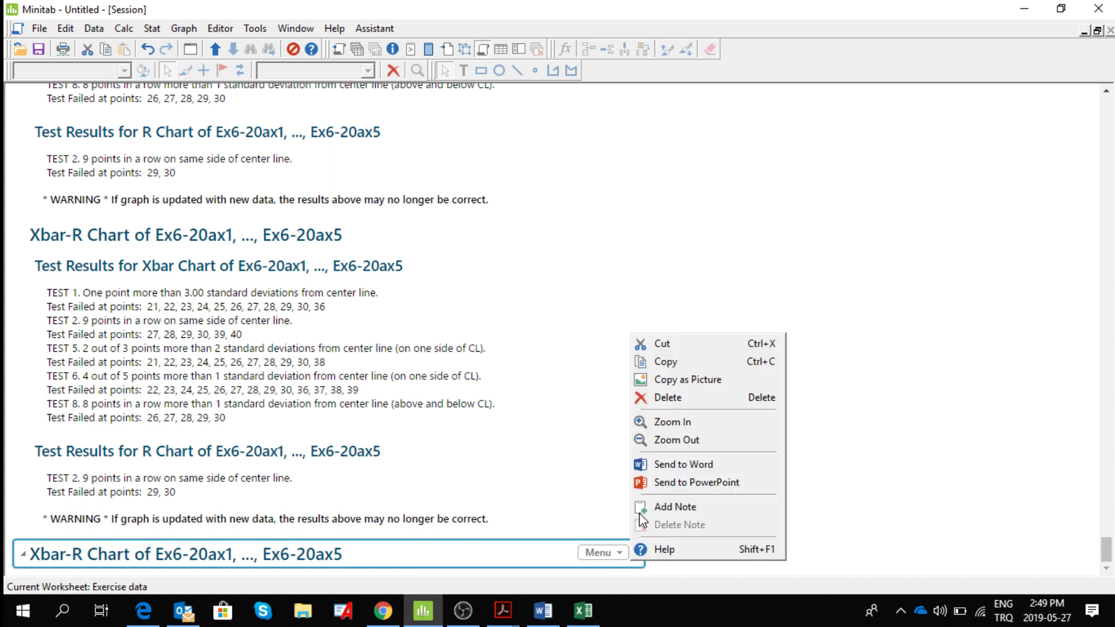
left_click(705, 465)
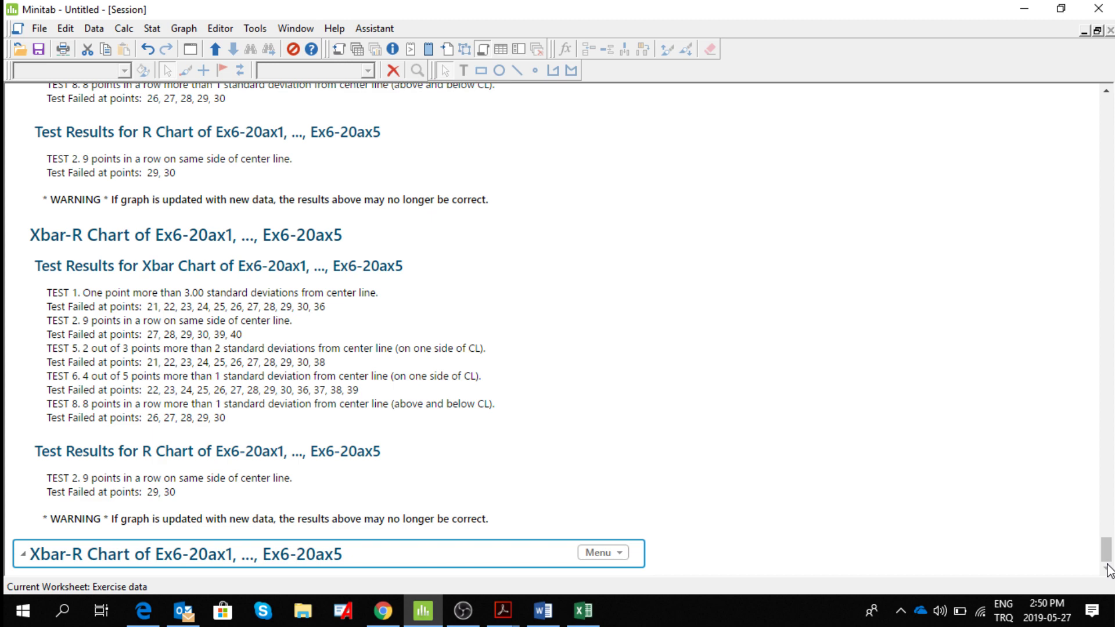
left_click(543, 611)
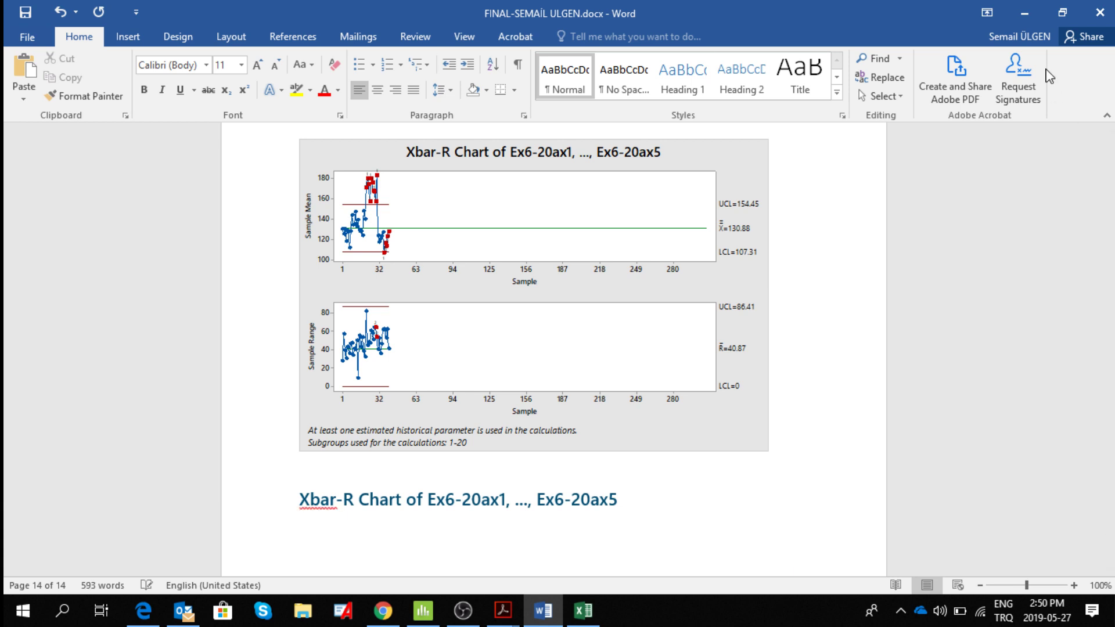
Return to Minitab, send the preceding Xbar-R test results to Word, and check them in the document.
key("alt+Tab")
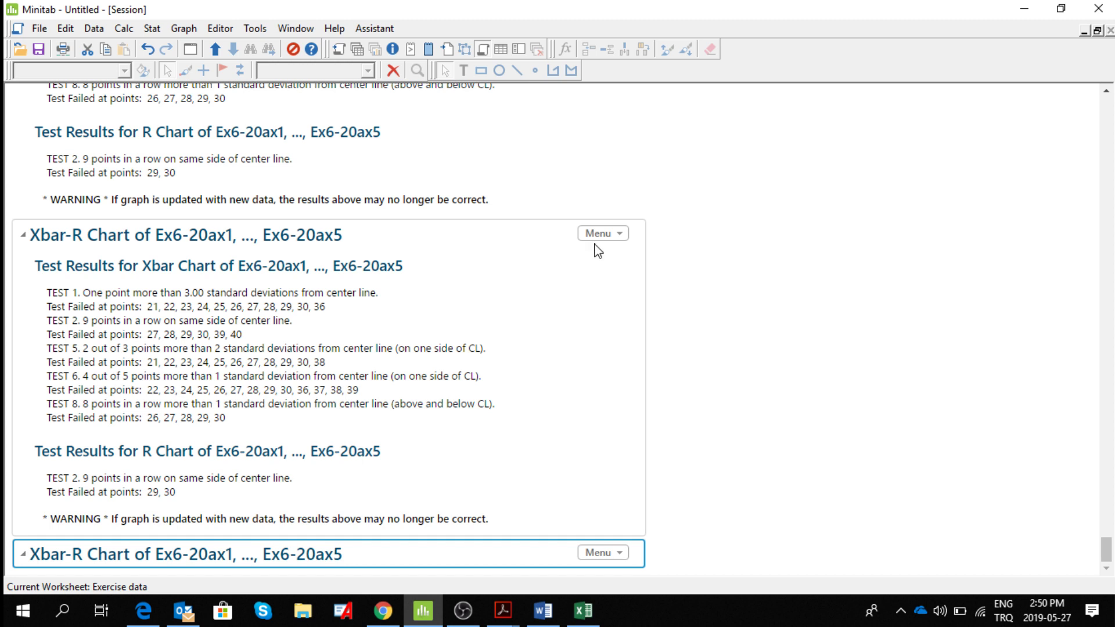
left_click(619, 233)
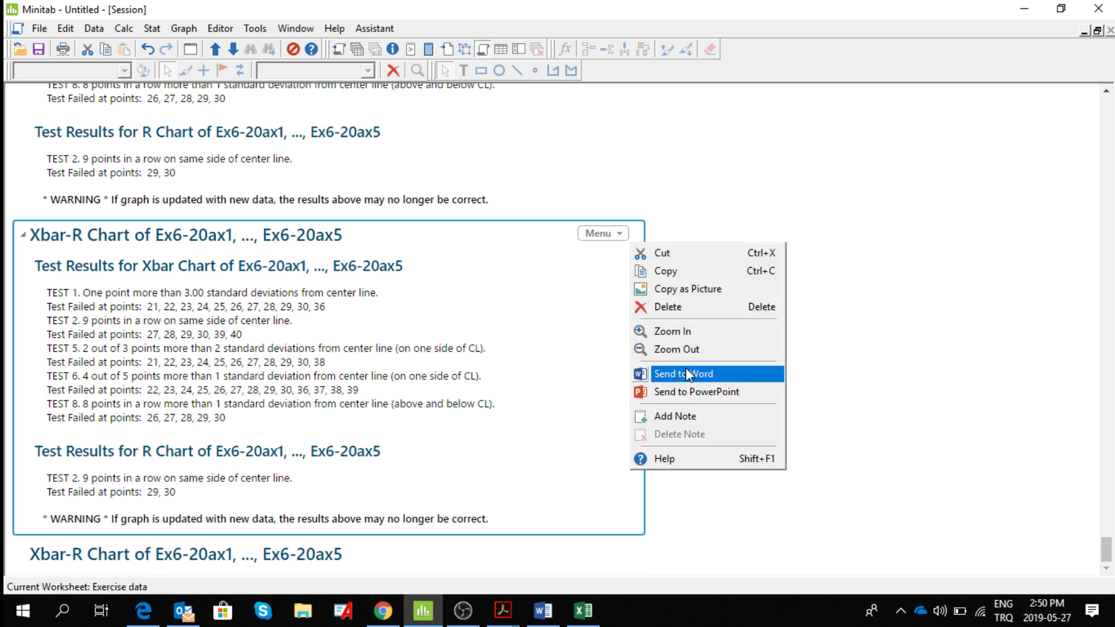
left_click(704, 375)
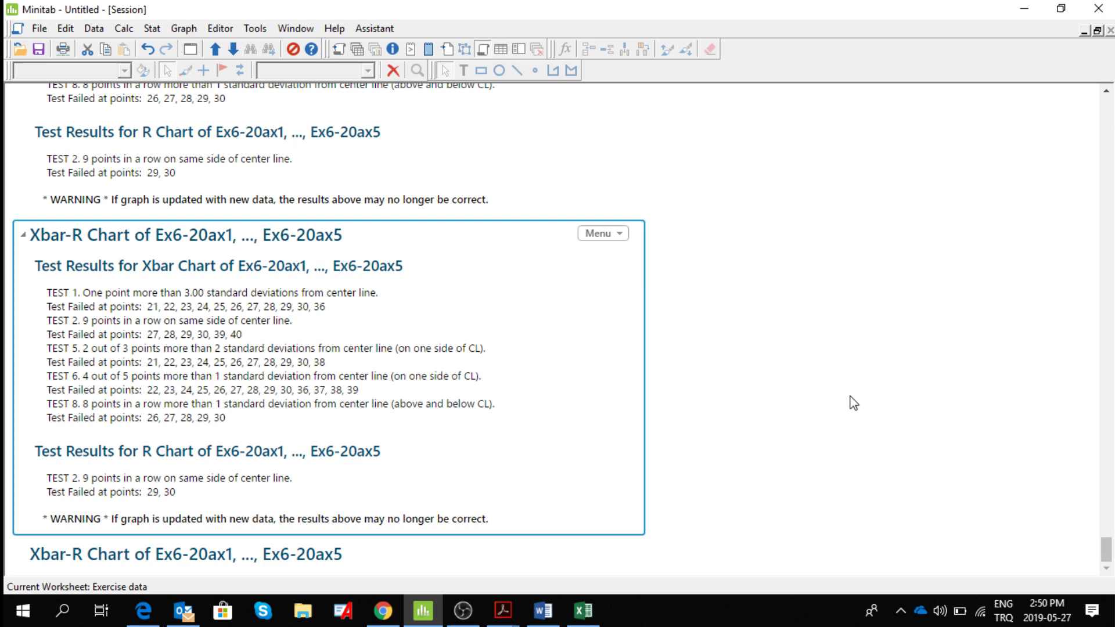
left_click(544, 610)
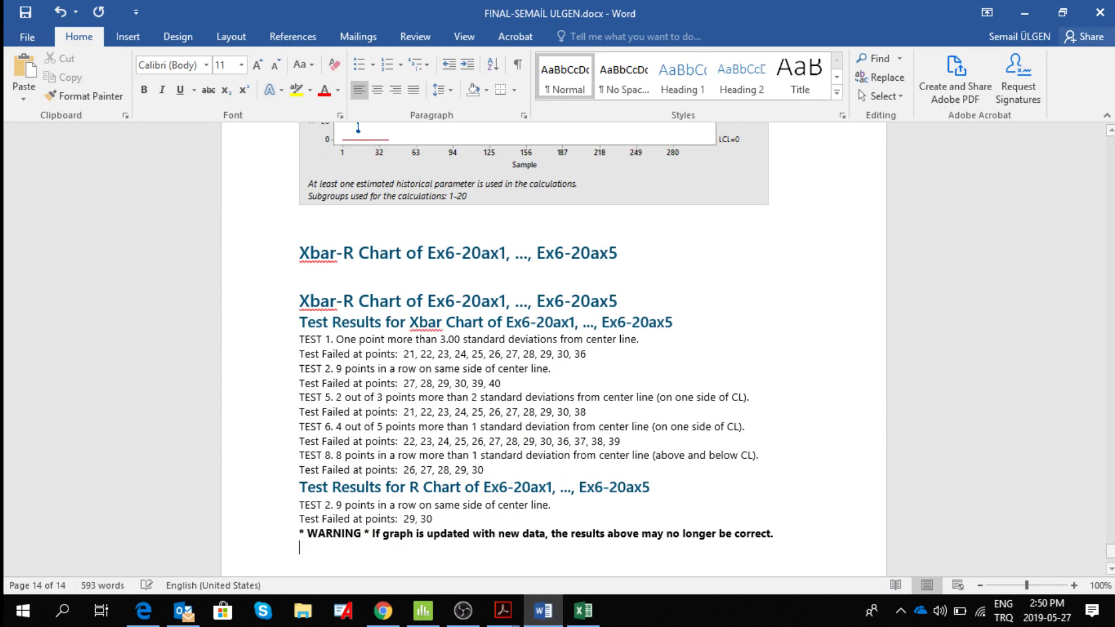
left_click(1025, 14)
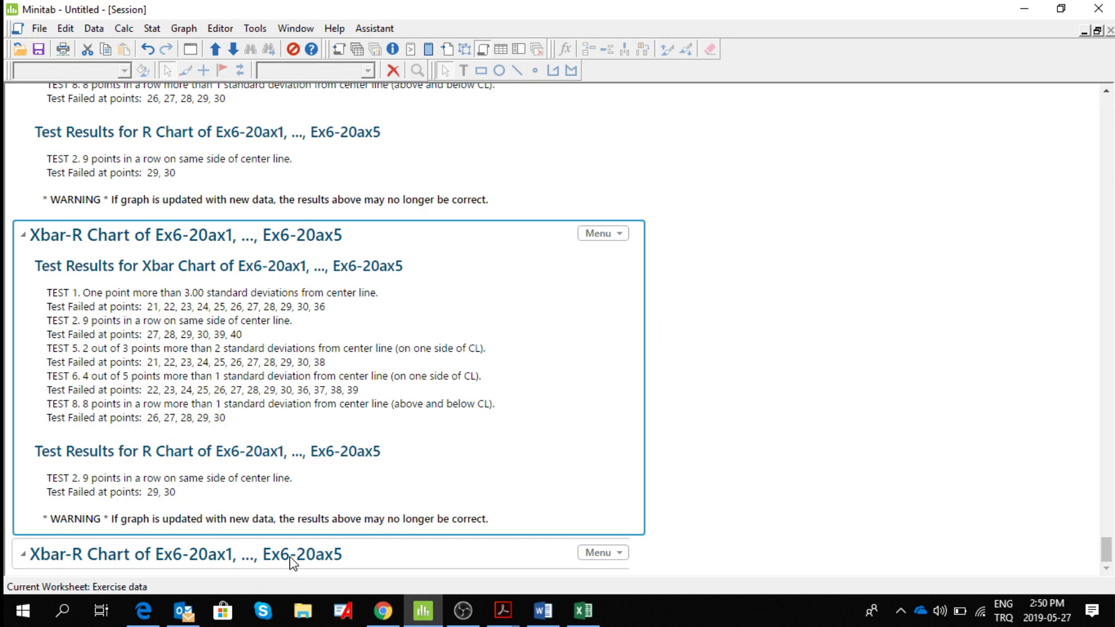
left_click(290, 558)
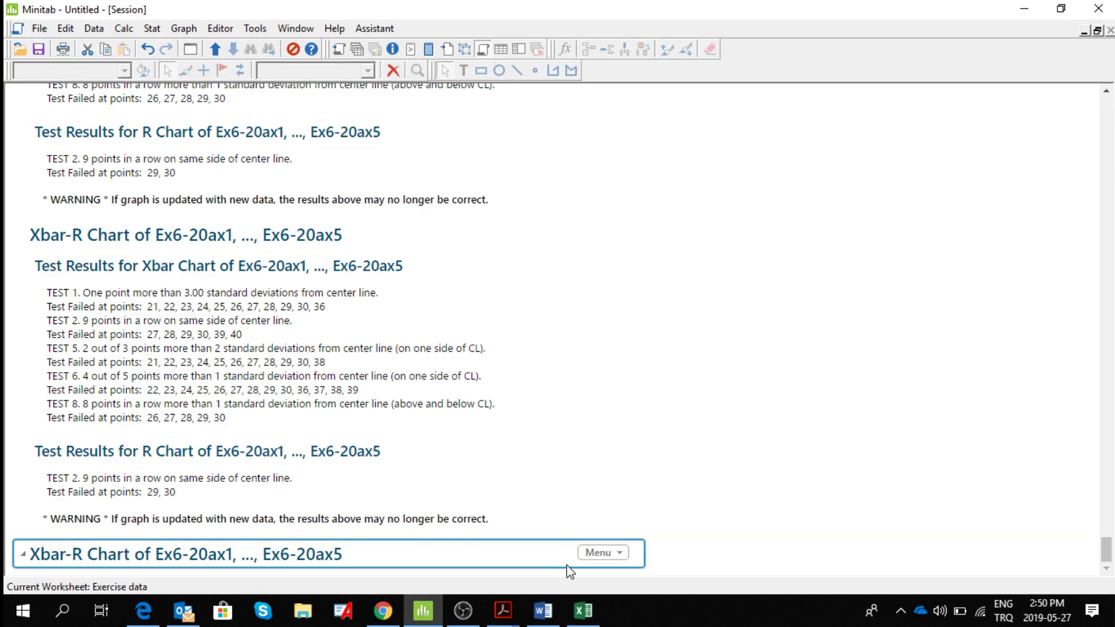
left_click(619, 553)
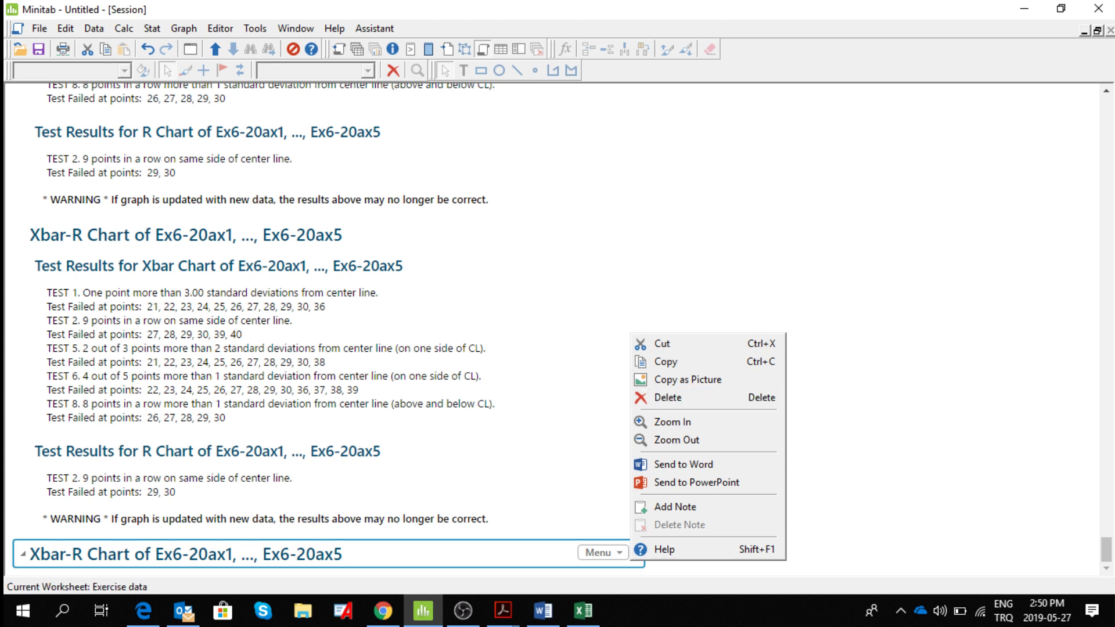
left_click(1087, 246)
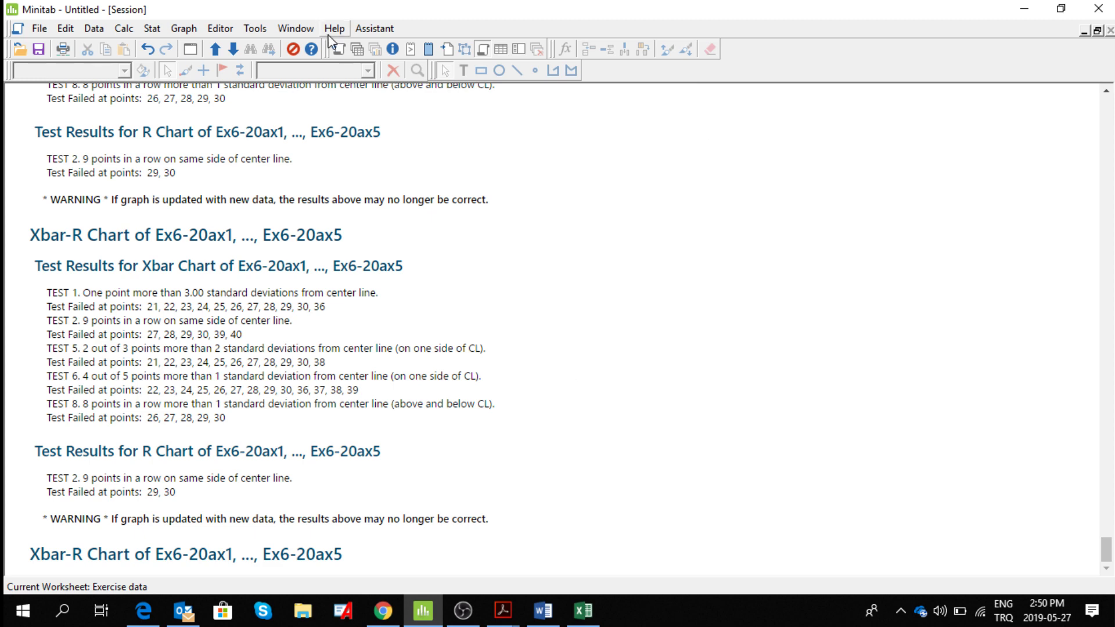
Generate an Xbar-R chart of Ex6-20ax1 to Ex6-20ax5 using Rbar, with the mean, standard deviation and subgroup list left blank.
left_click(152, 29)
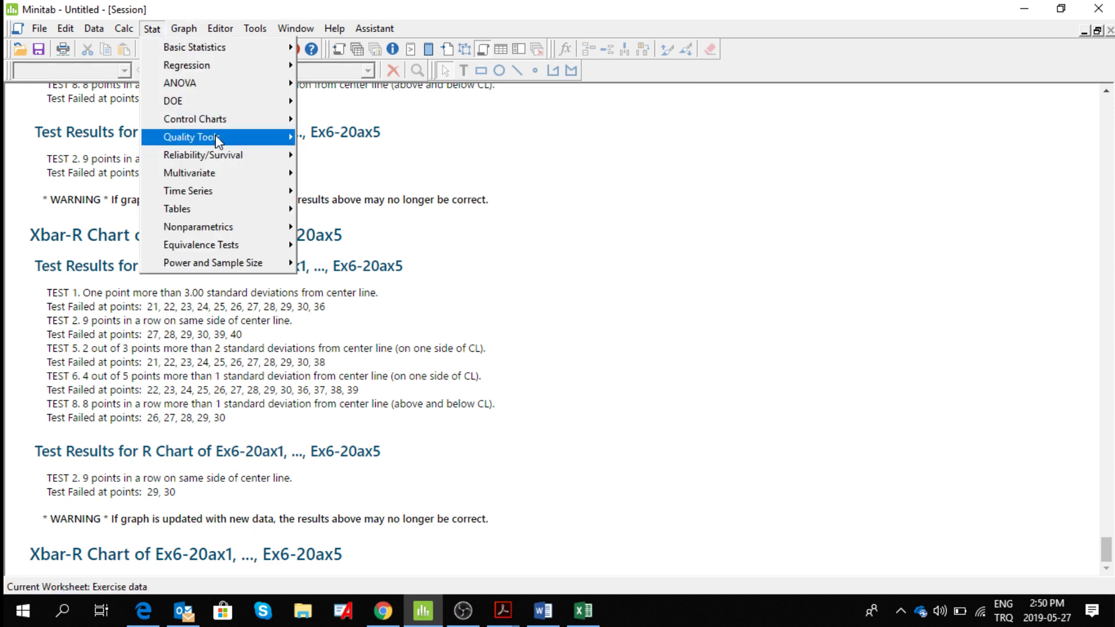
mouse_move(198, 119)
mouse_move(388, 144)
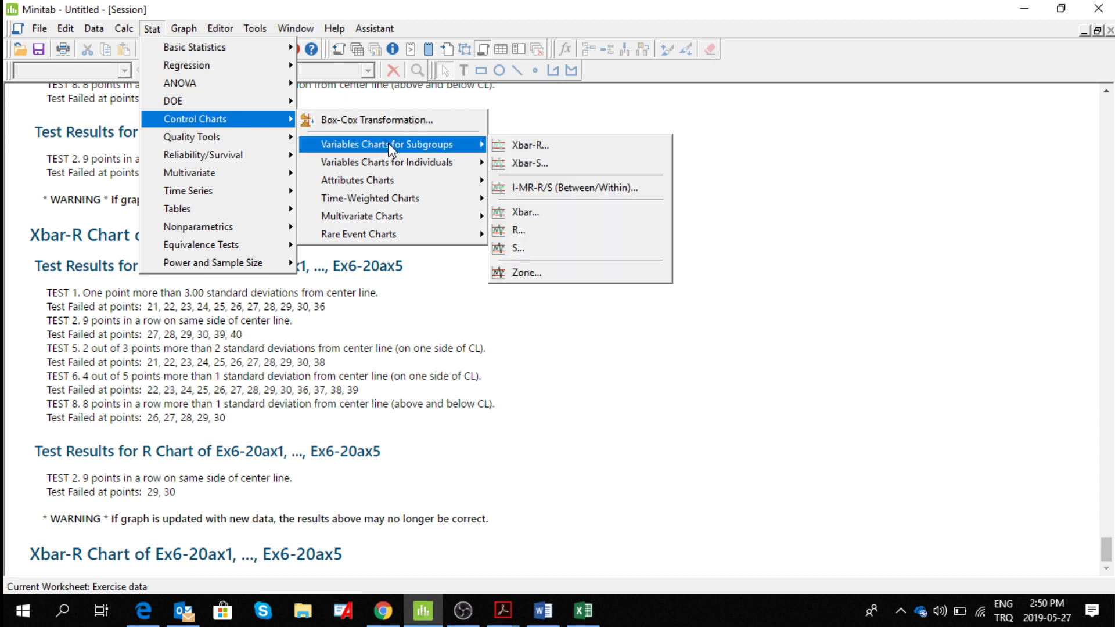
left_click(510, 144)
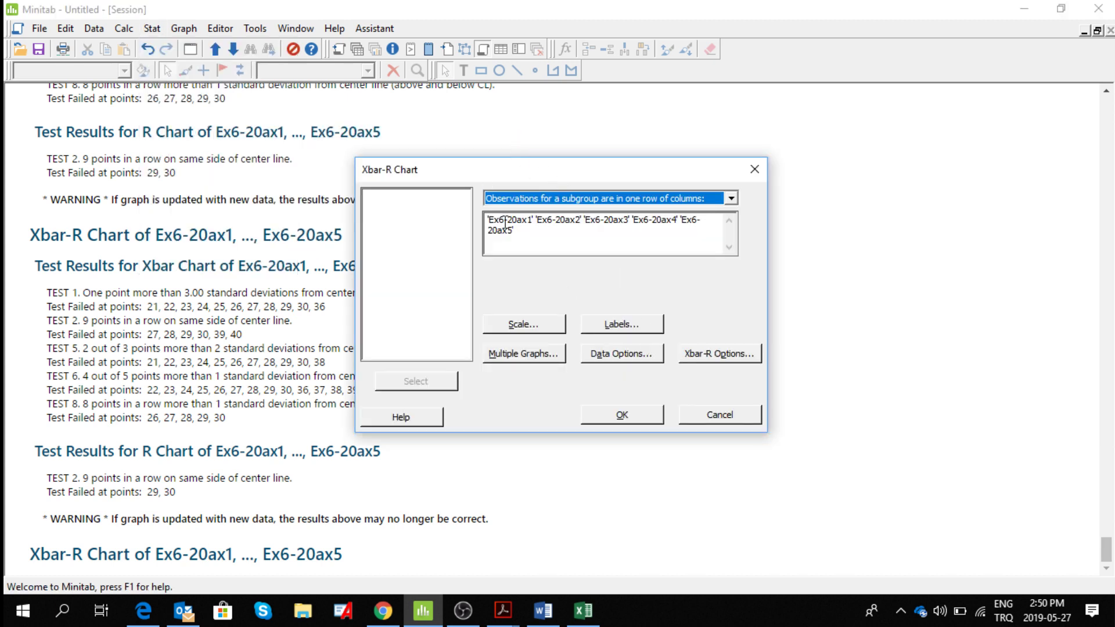
left_click(505, 222)
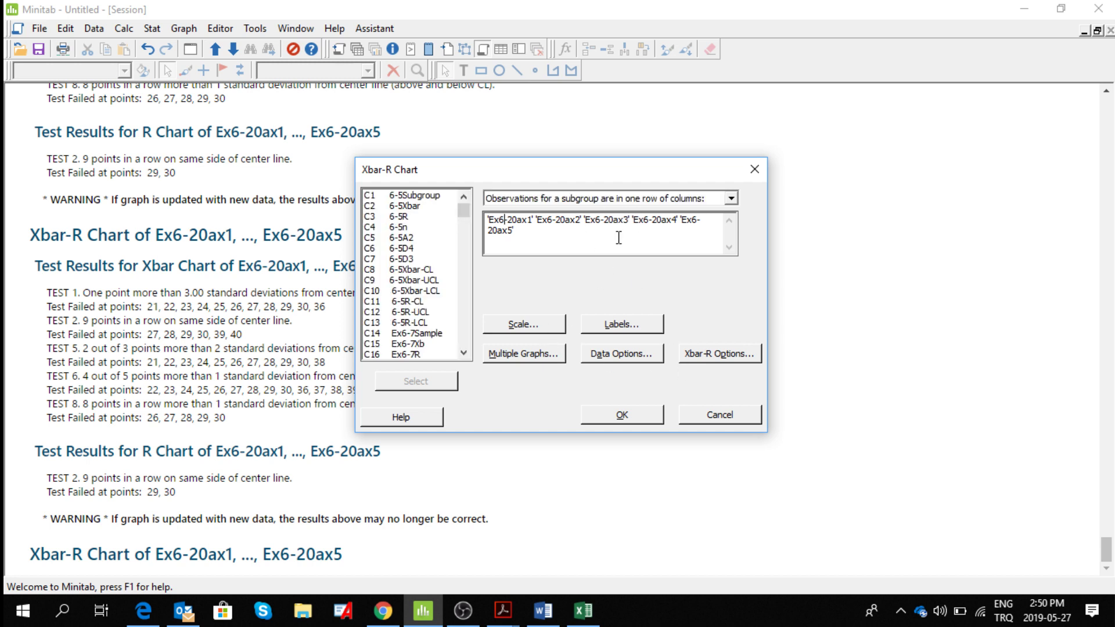
left_click(725, 354)
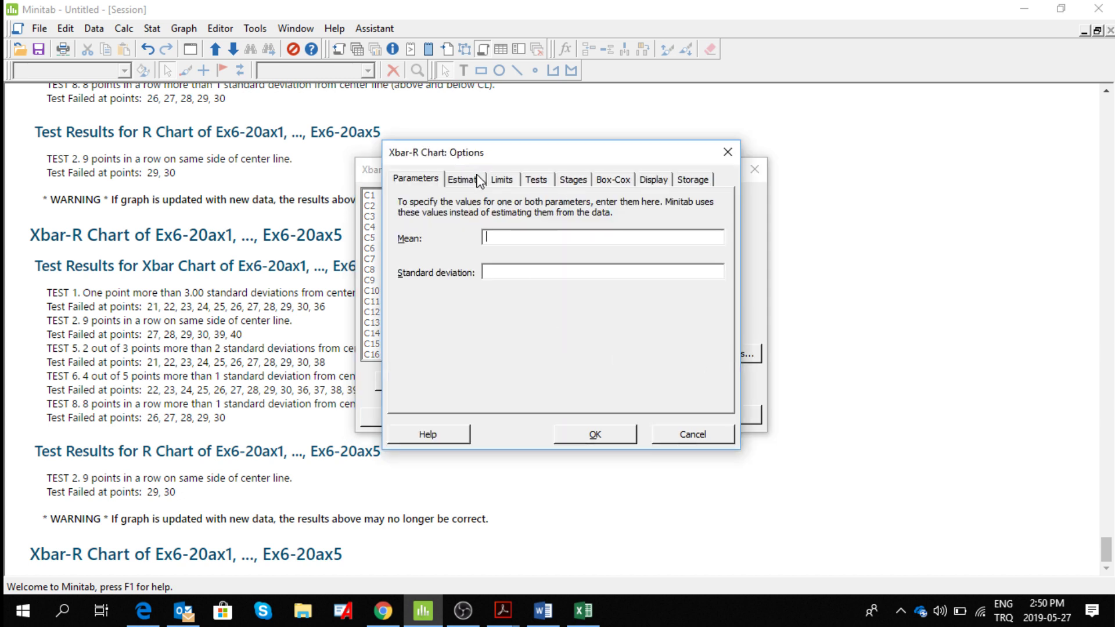
left_click(479, 181)
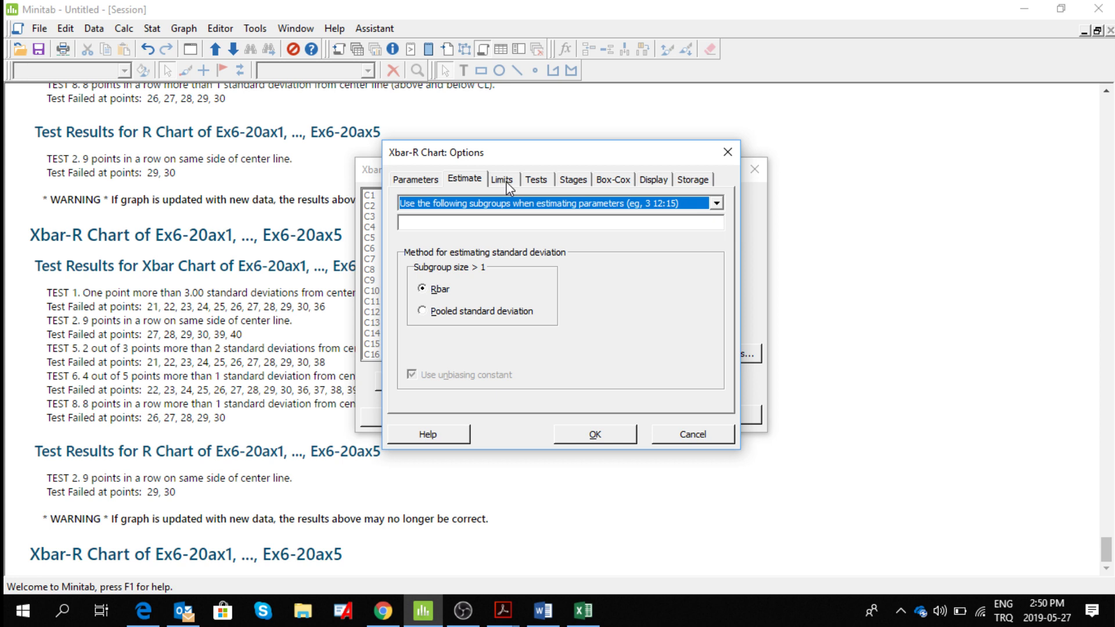
left_click(429, 183)
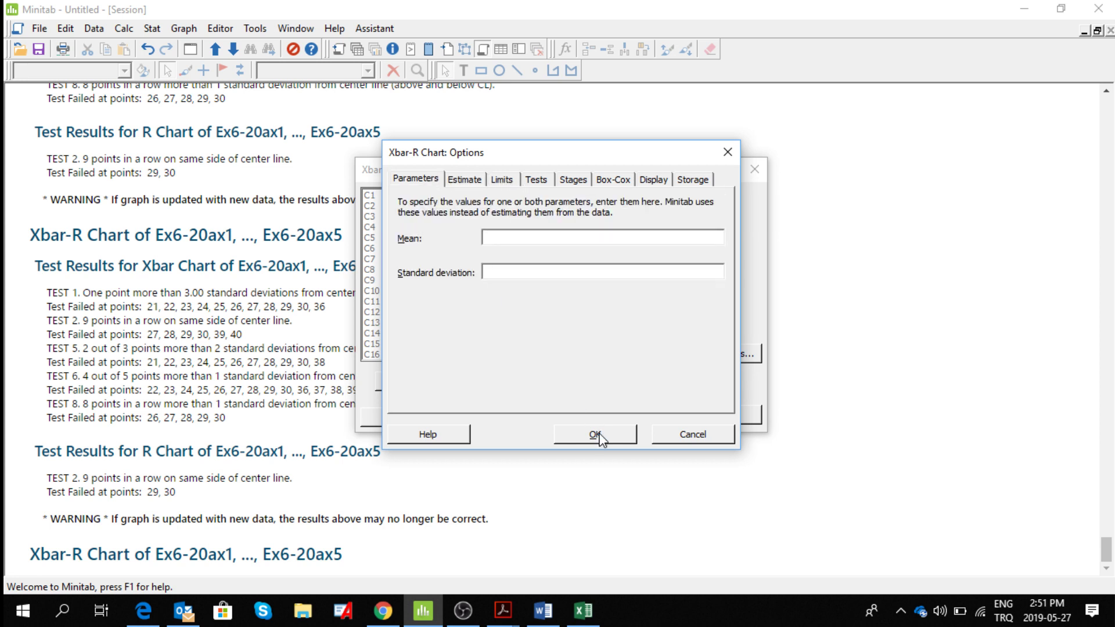
left_click(596, 434)
left_click(631, 413)
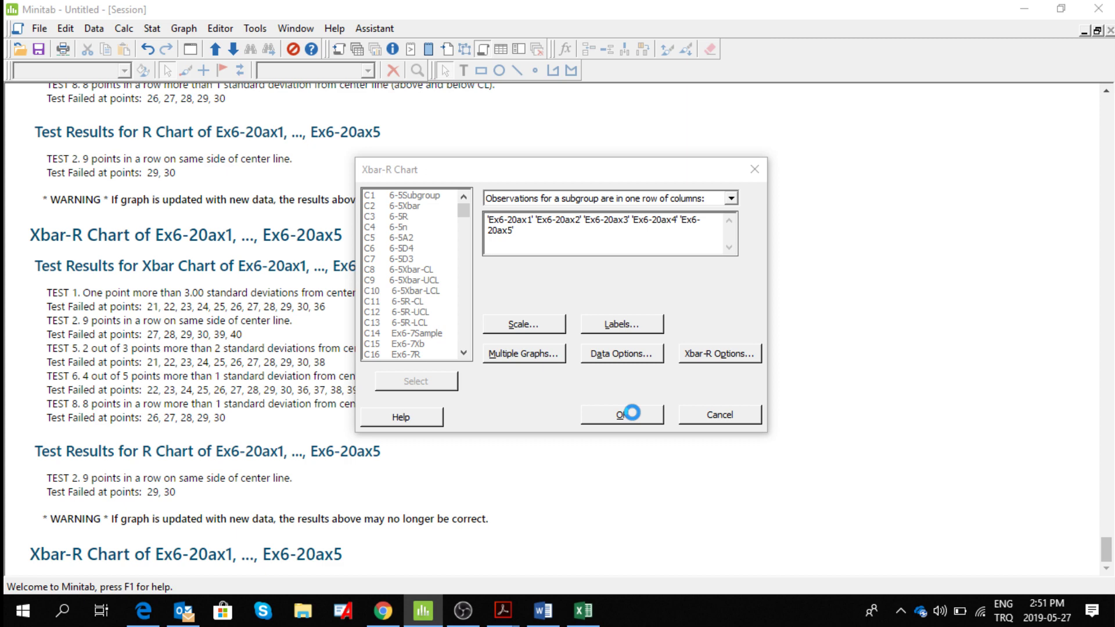
left_click(630, 413)
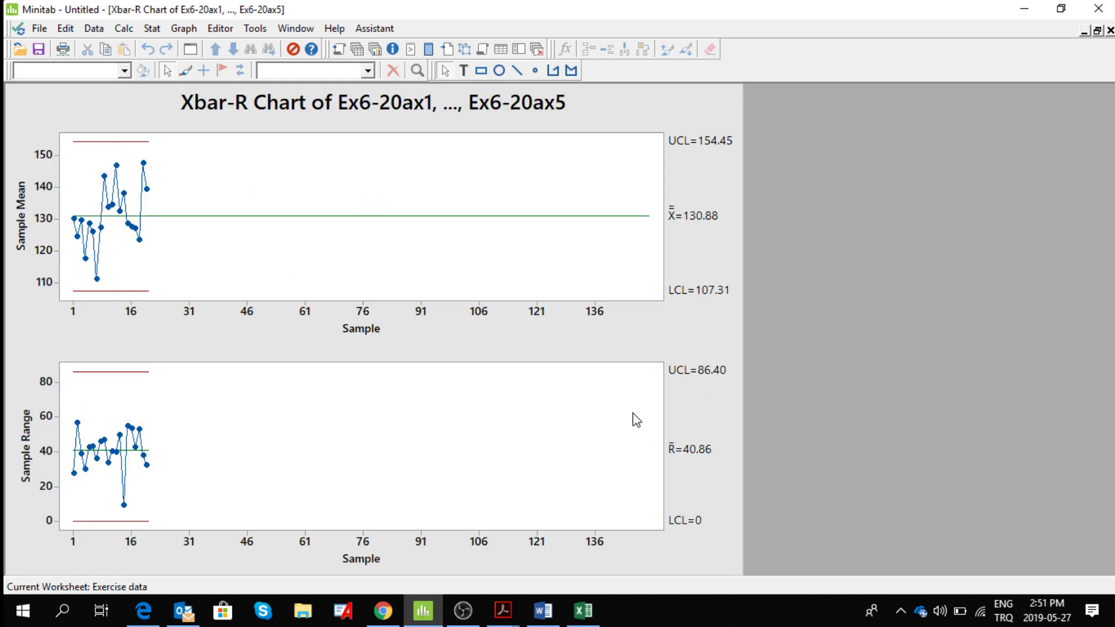
Add the title "The calculations of control limits for the first 20 samples" to the Xbar-R chart.
right_click(687, 107)
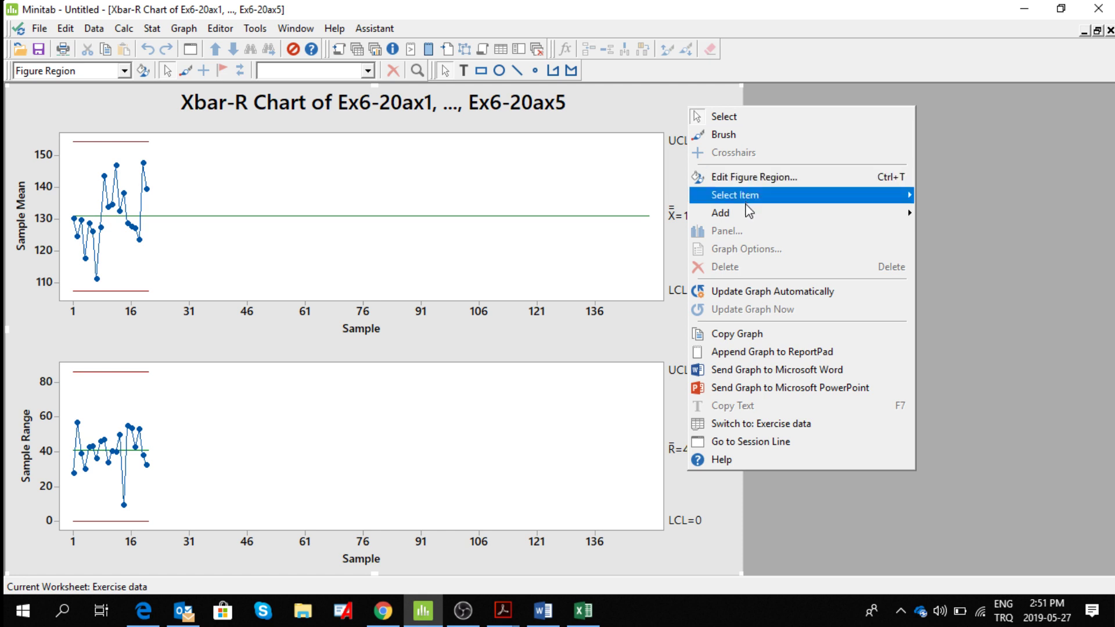
mouse_move(750, 220)
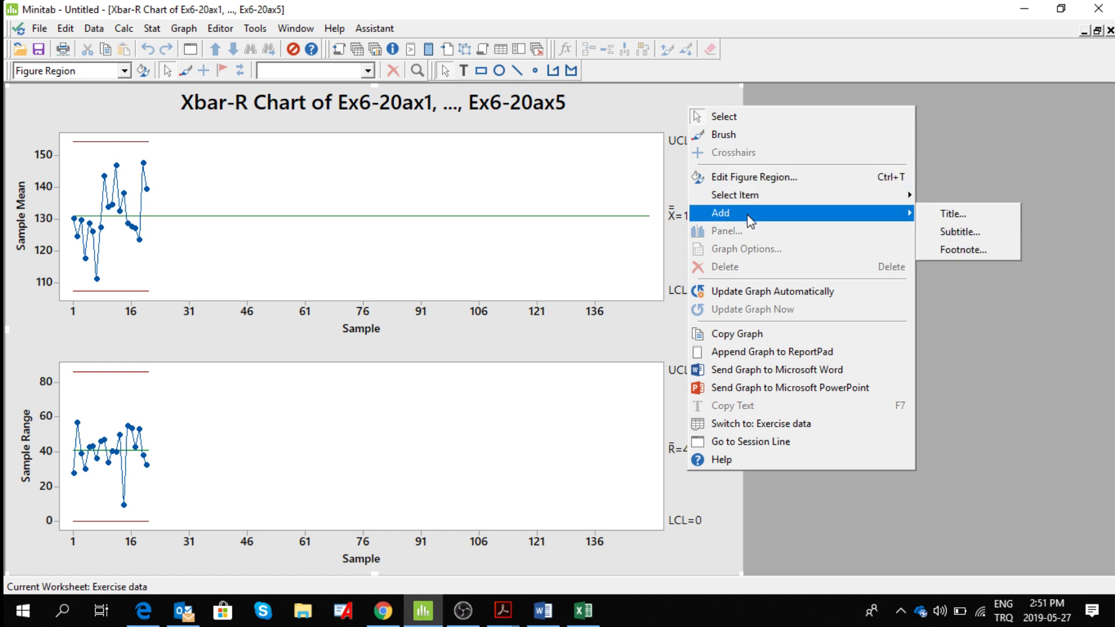
left_click(931, 215)
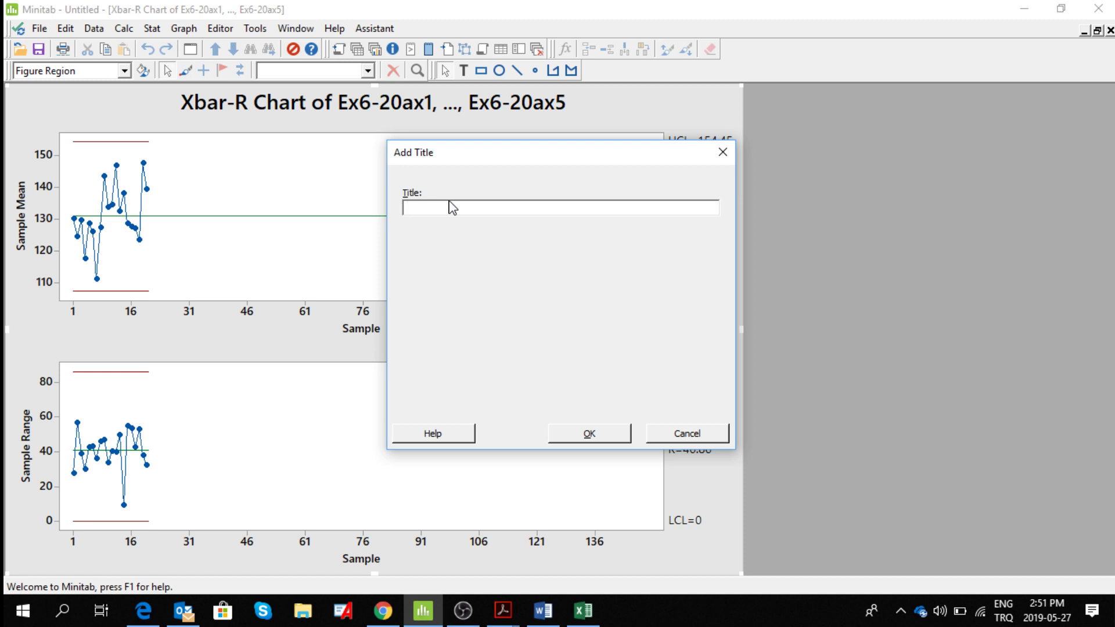
type("The calculations of first 20 samples")
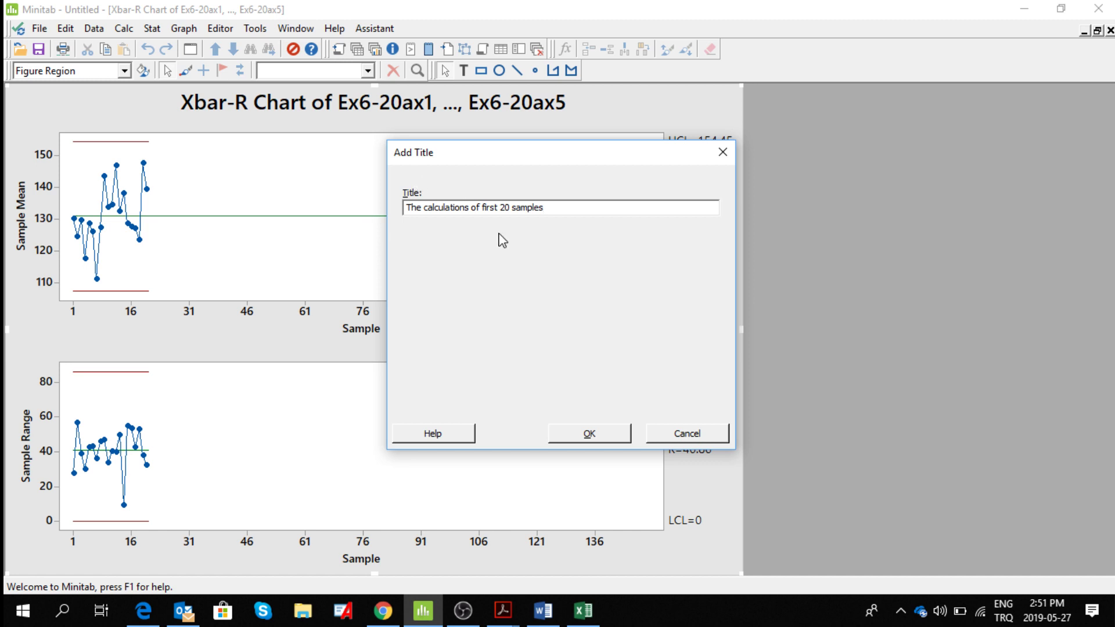
left_click(482, 210)
type("control limits ")
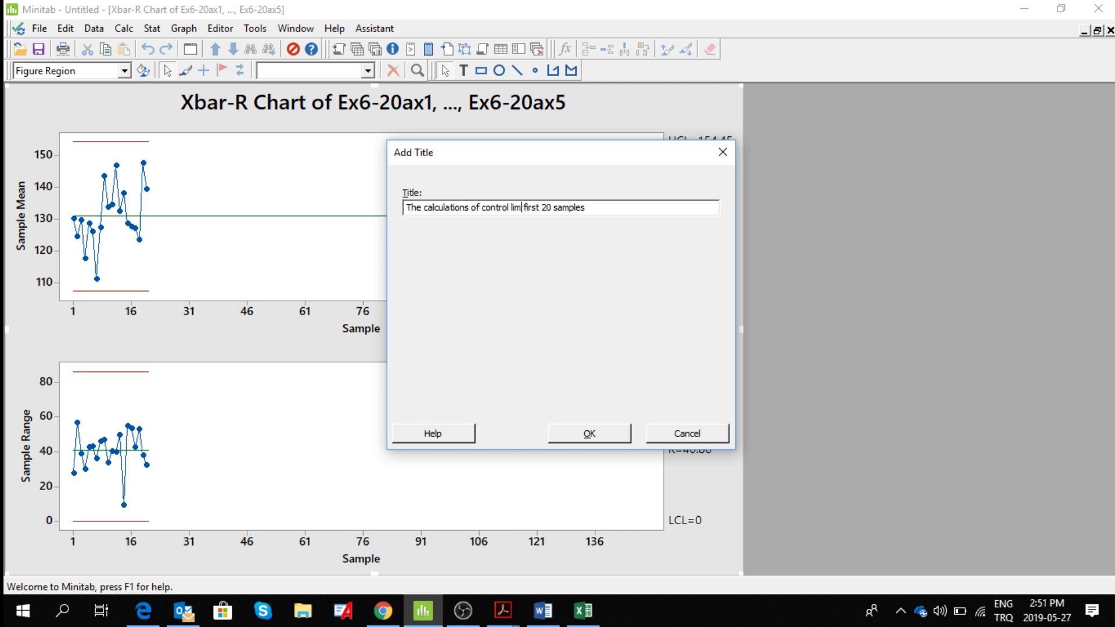
type("for the")
left_click(590, 435)
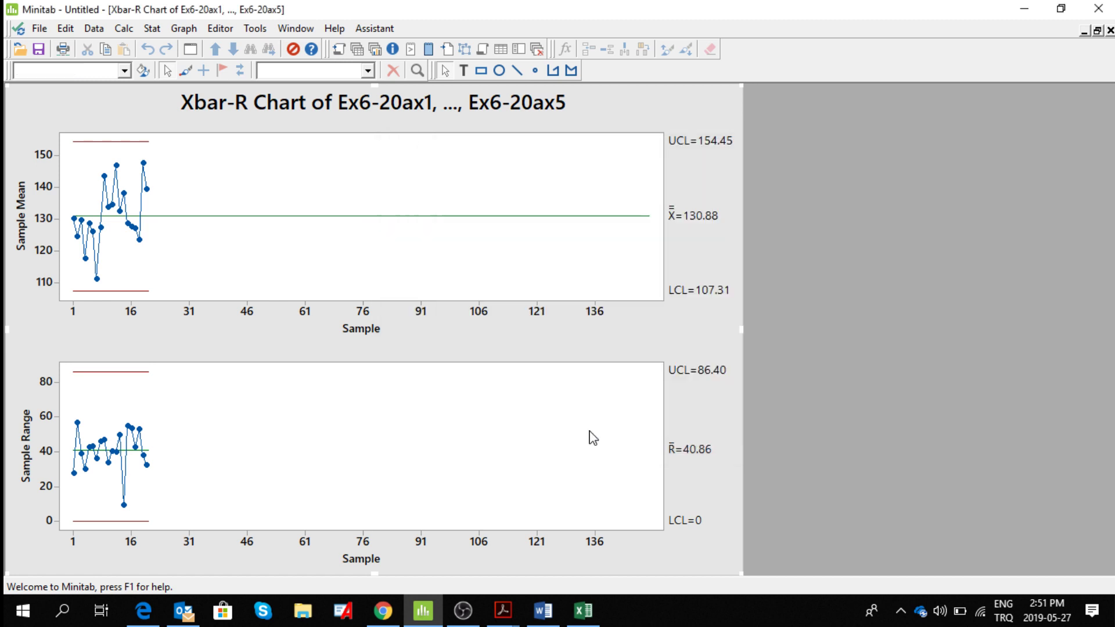
Send the titled Xbar-R chart to Microsoft Word and close the graph without saving it to a separate file.
right_click(731, 119)
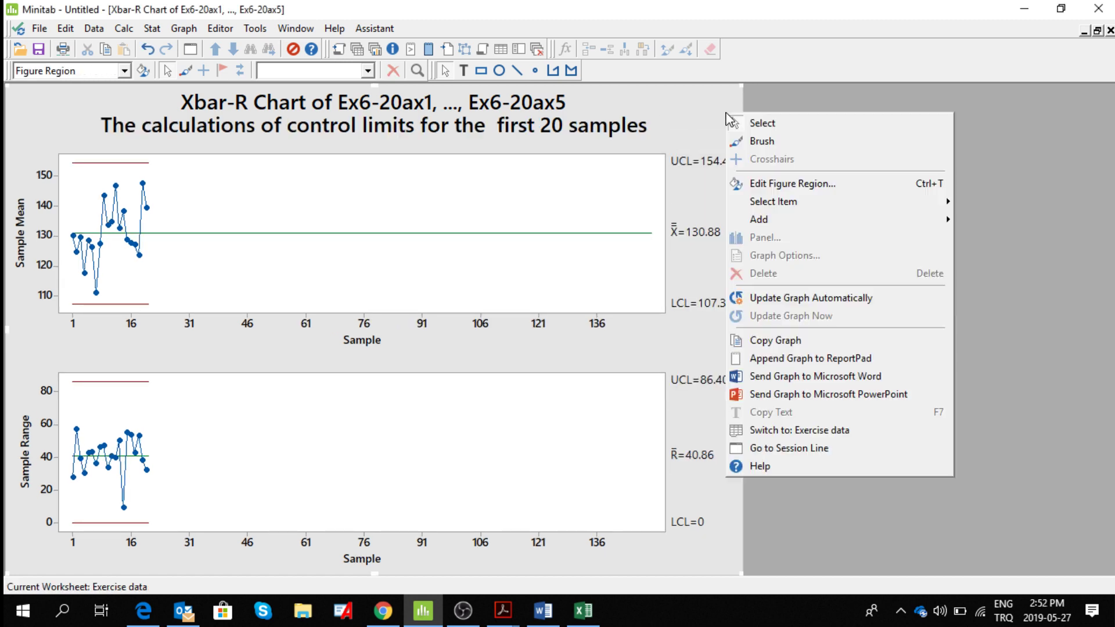
left_click(904, 381)
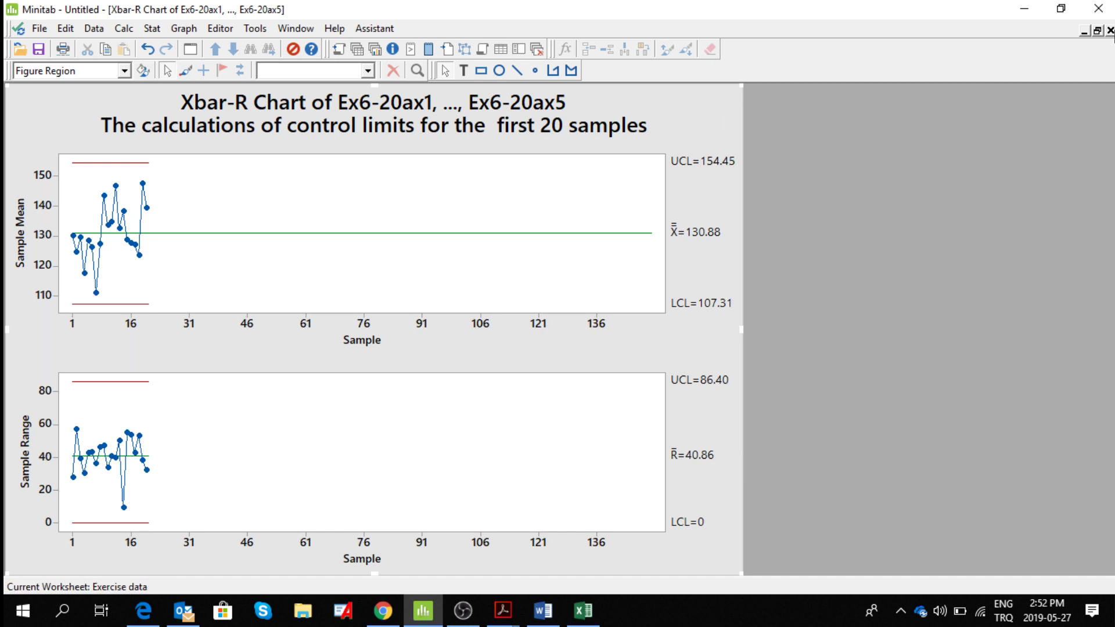
left_click(1109, 30)
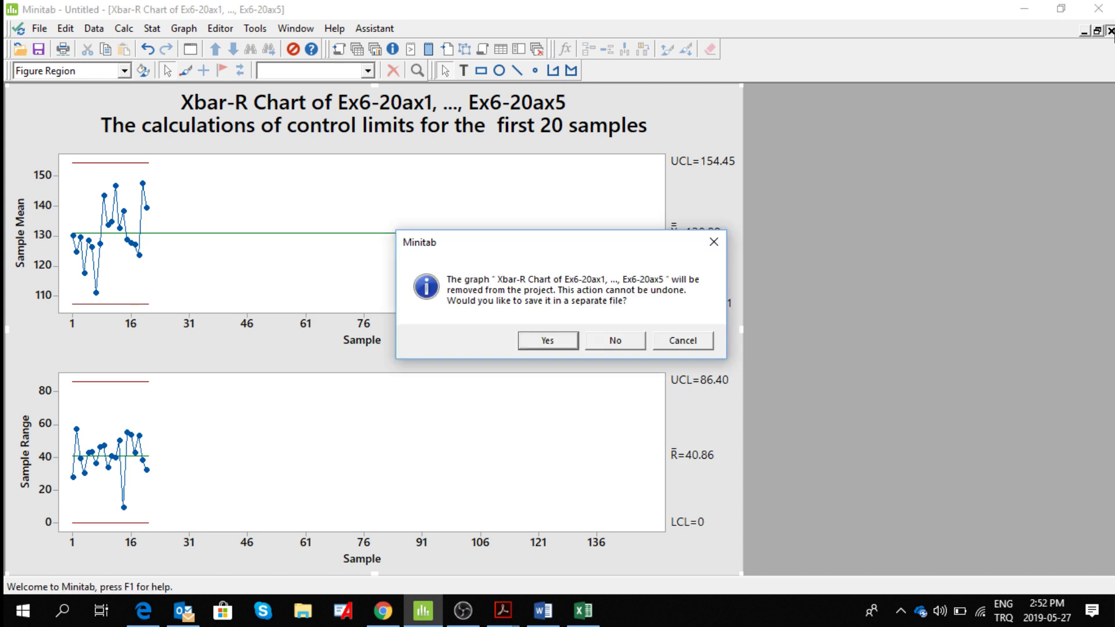
left_click(609, 342)
Switch to the Word document, check the inserted Xbar-R chart, and minimize Word.
left_click(542, 611)
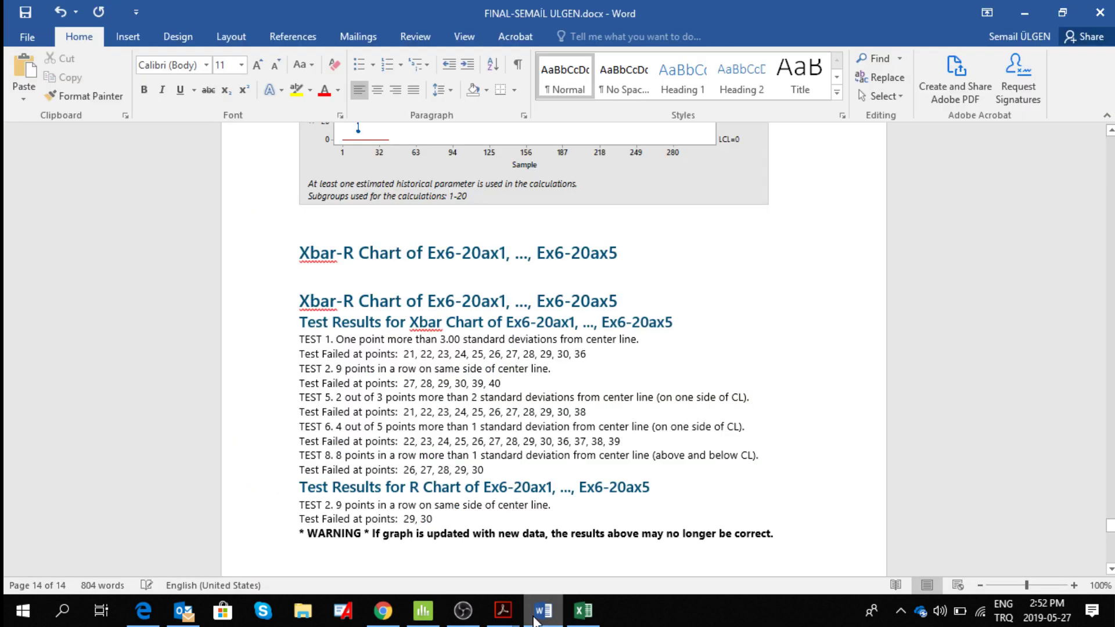
scroll(709, 554, "down", 6)
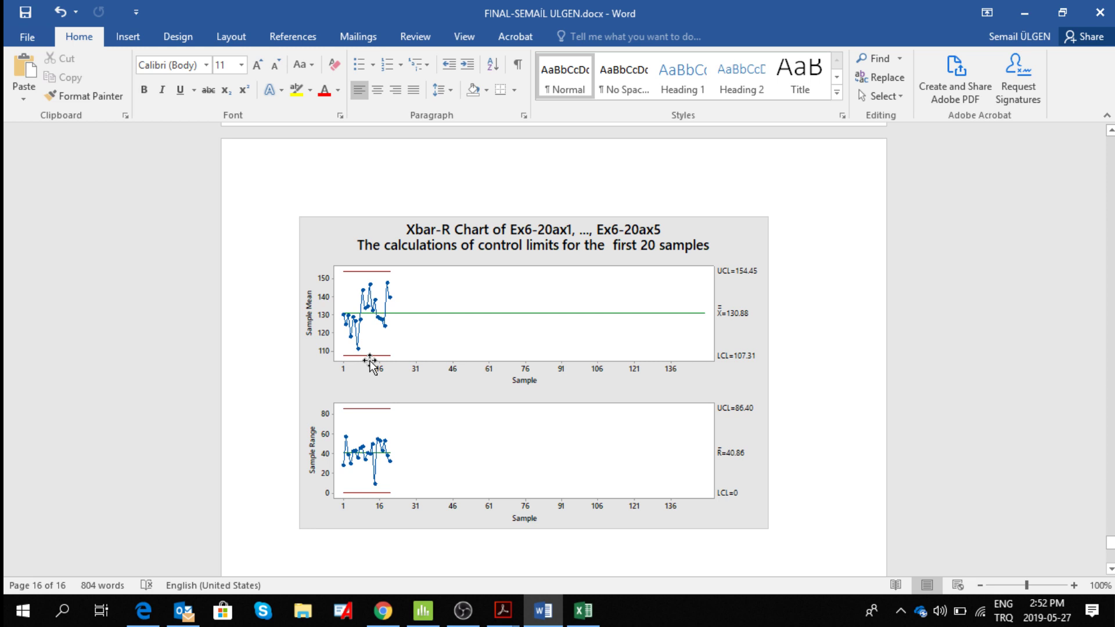
left_click(1016, 12)
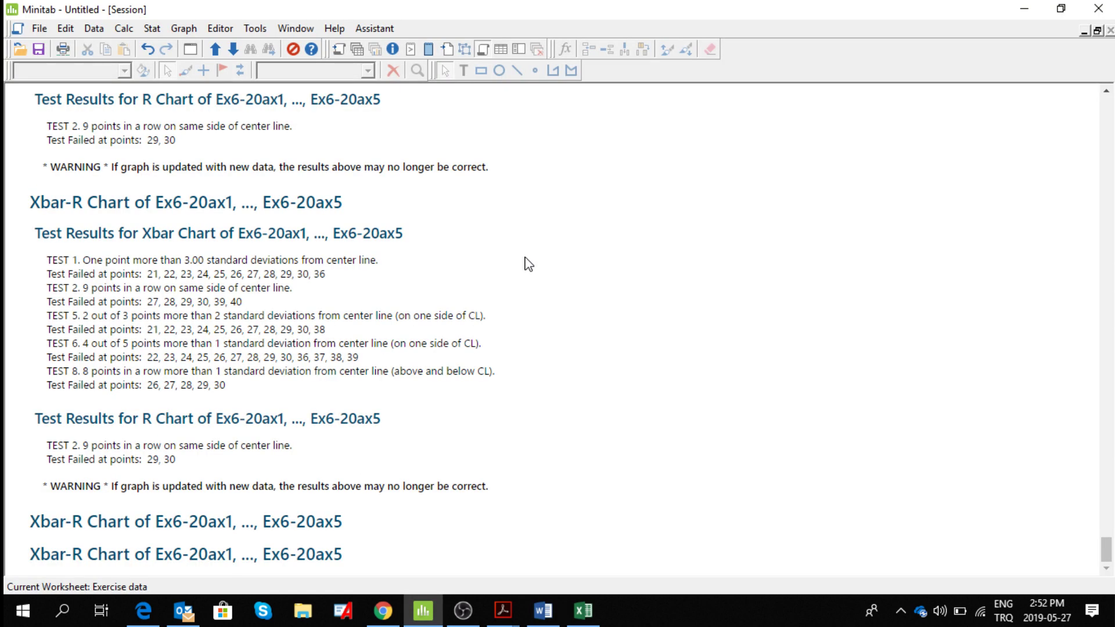
Switch to ch06.pdf in Acrobat and review the Exercise 6.20 part (a) control charts and their conclusion on statistical control.
left_click(500, 620)
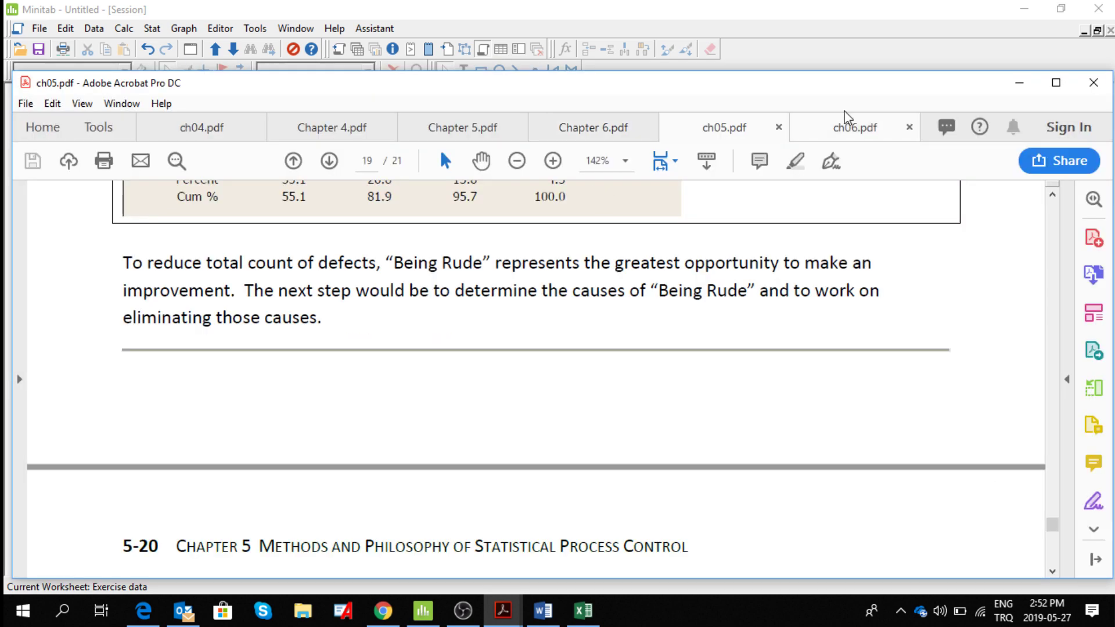
left_click(805, 131)
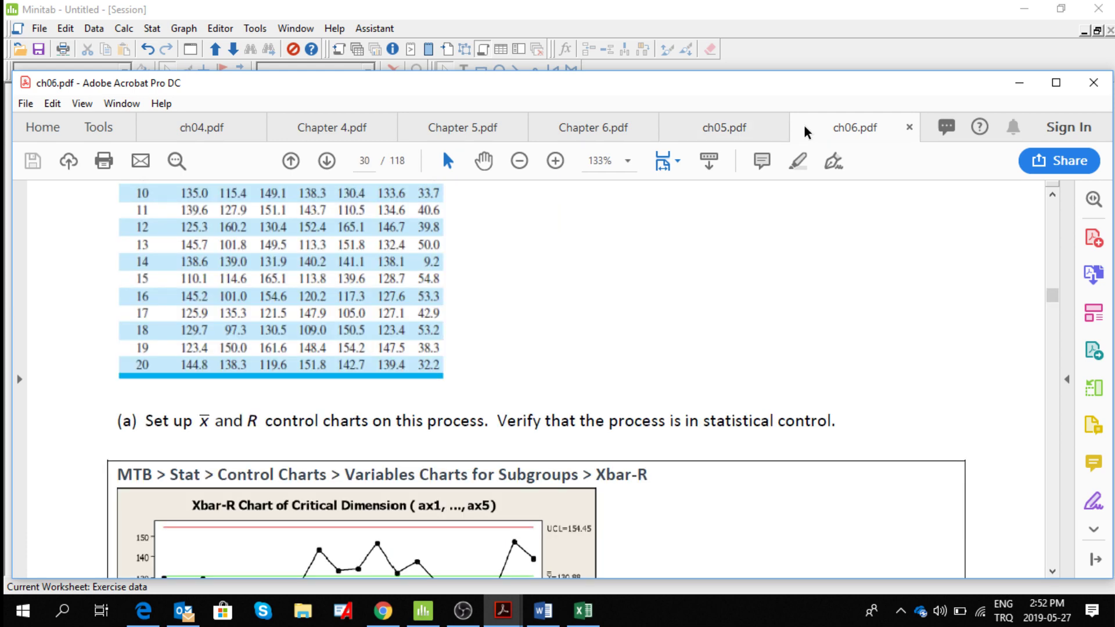
left_click(1052, 571)
left_click(1052, 570)
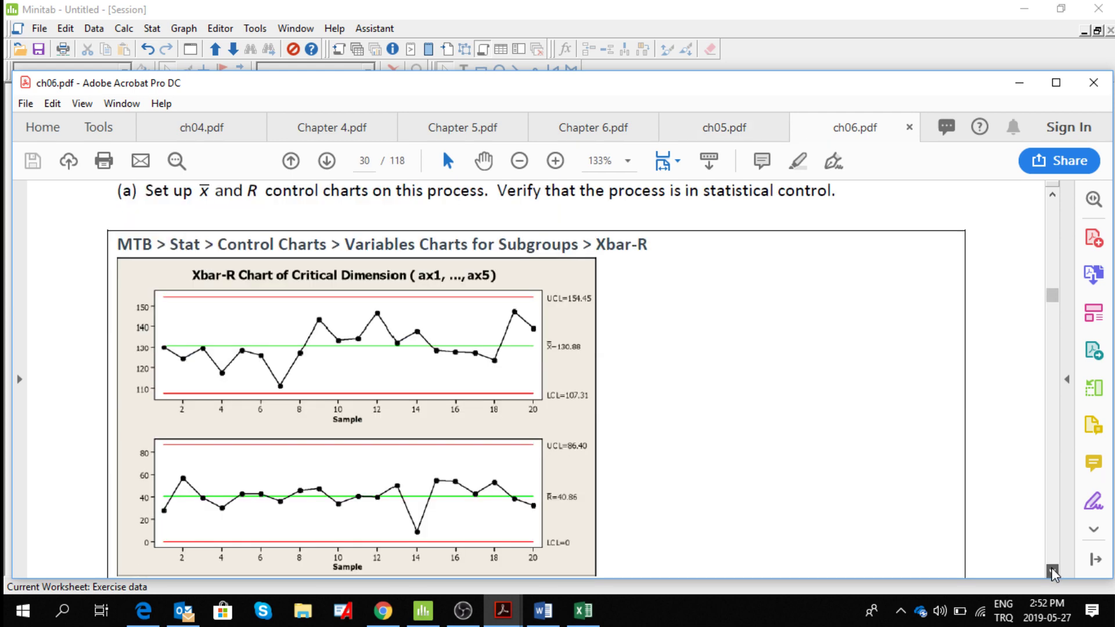
left_click(1052, 571)
left_click(1052, 570)
left_click(1052, 570)
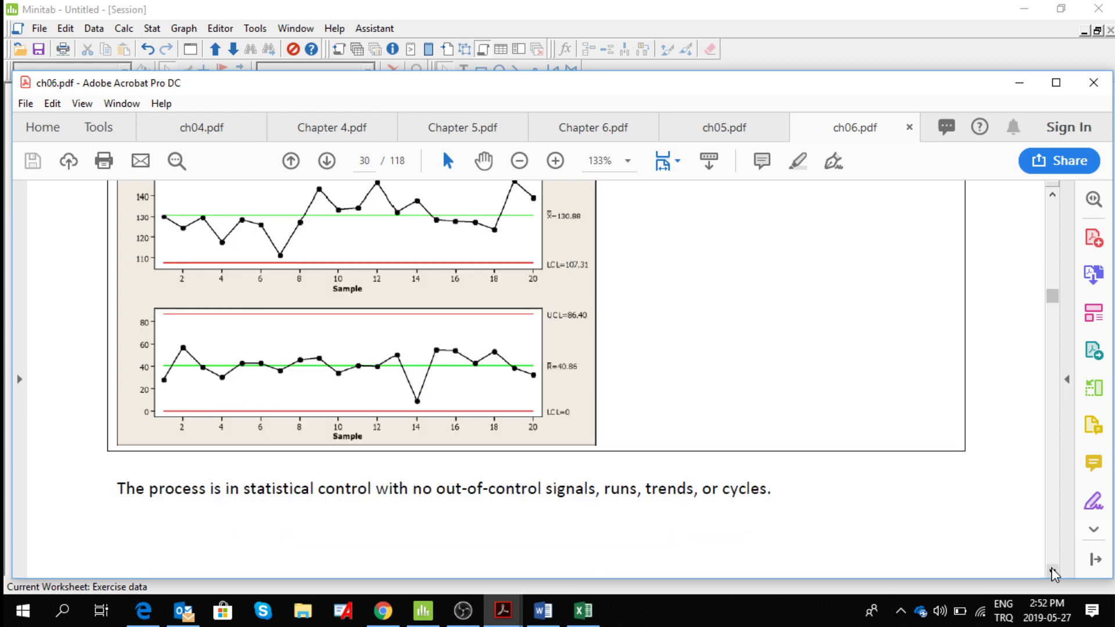
left_click(1052, 571)
left_click(1052, 571)
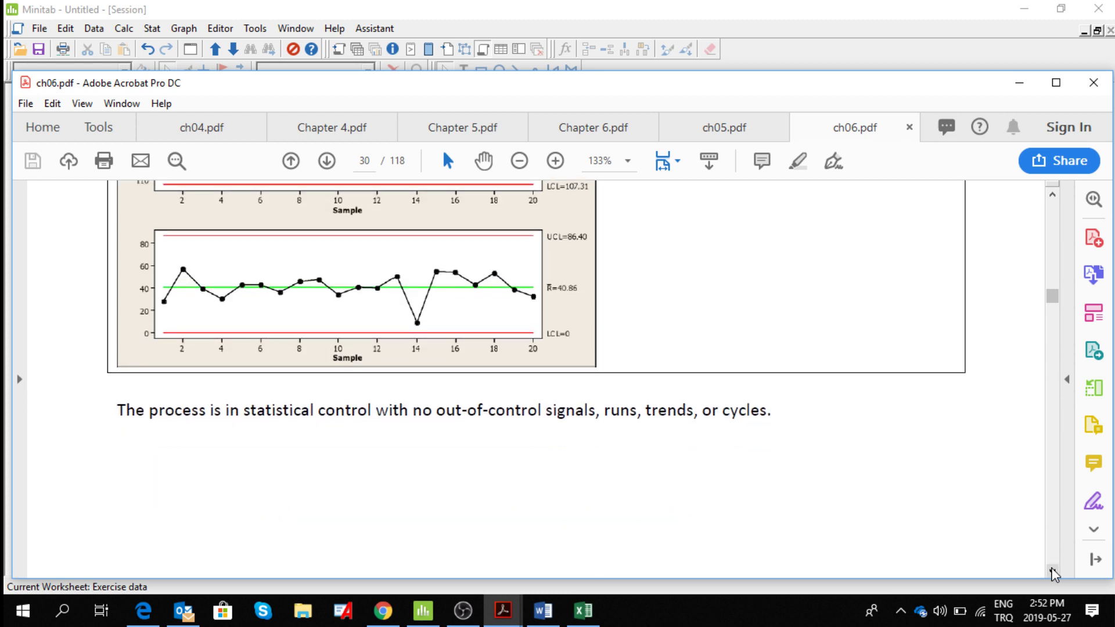
left_click(1052, 571)
left_click(1052, 571)
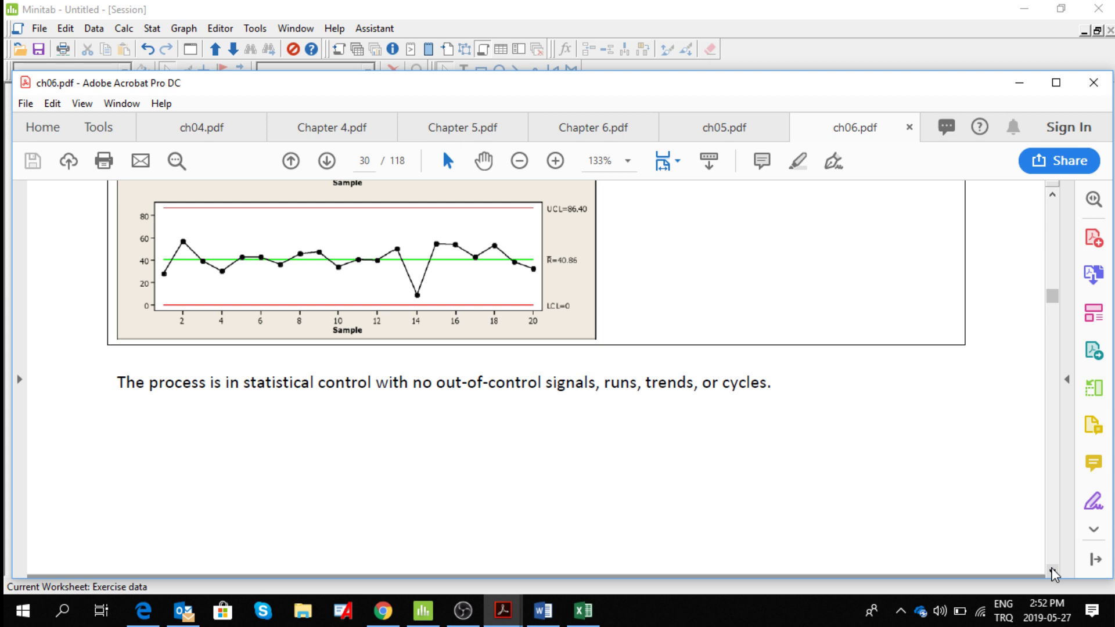
Read Exercise 6.20 part (b) with Table 6E.10 and its Xbar-R instructions, and return to Minitab.
scroll(1053, 574, "down", 10)
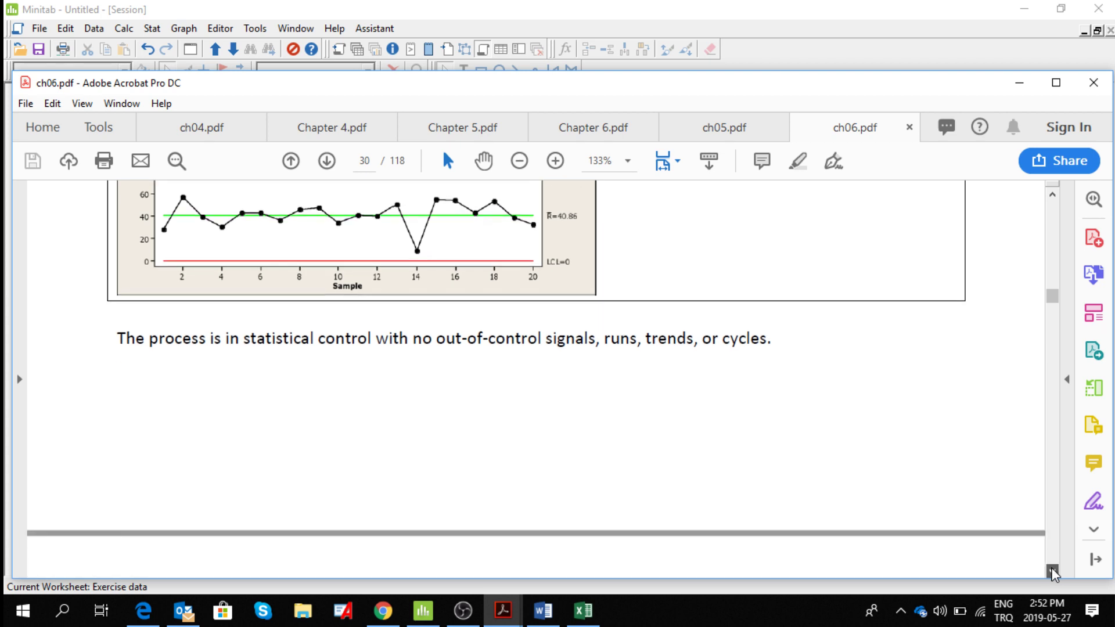
left_click(1052, 571)
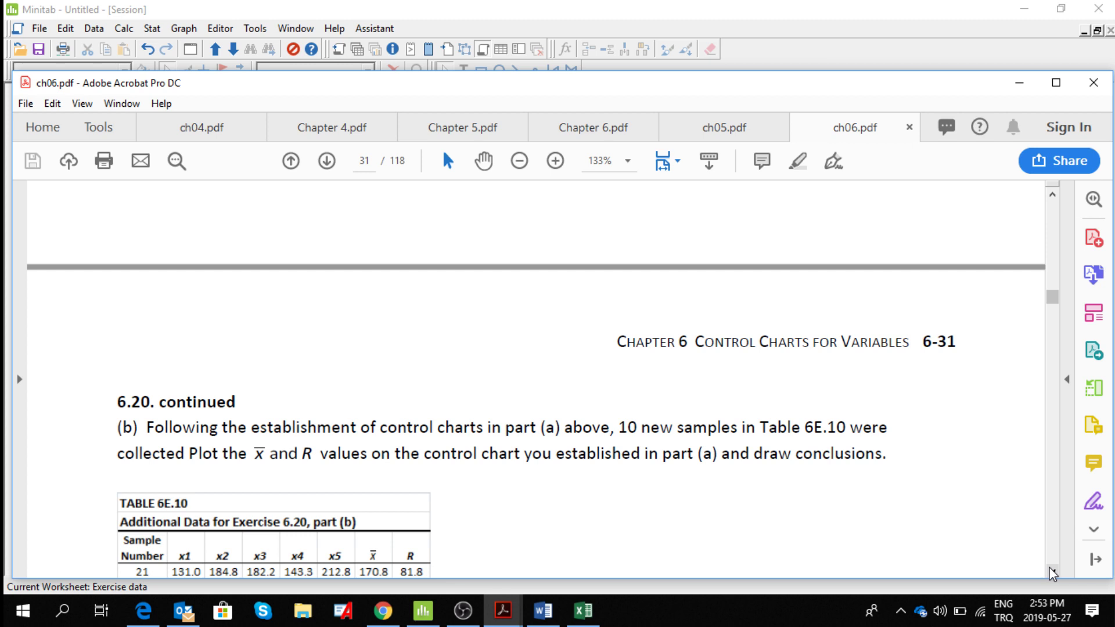
scroll(1052, 573, "down", 8)
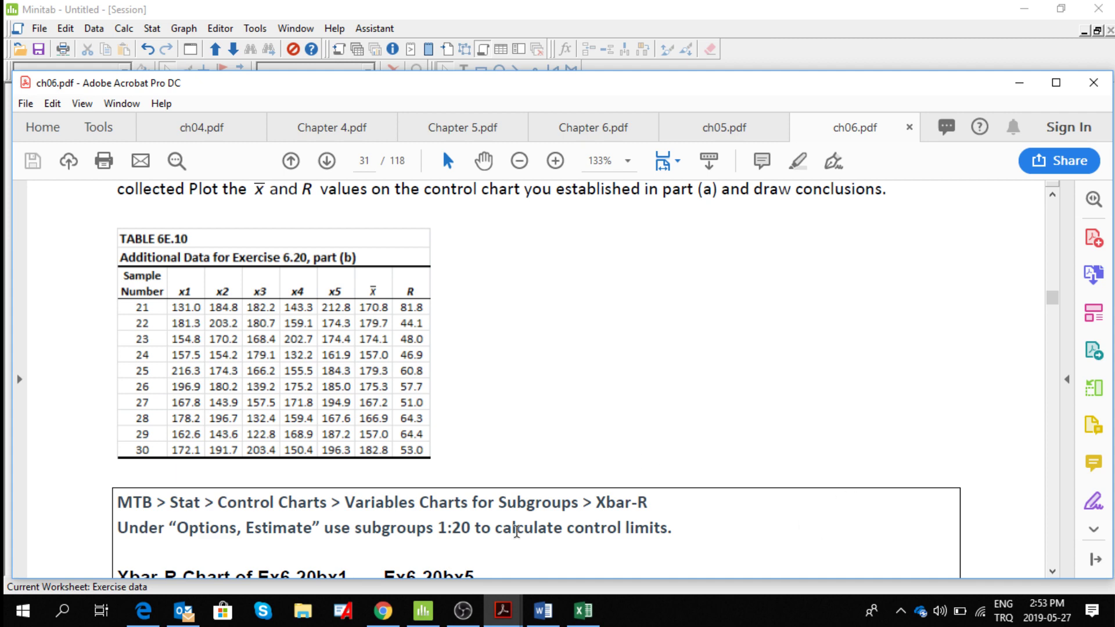
left_click(423, 610)
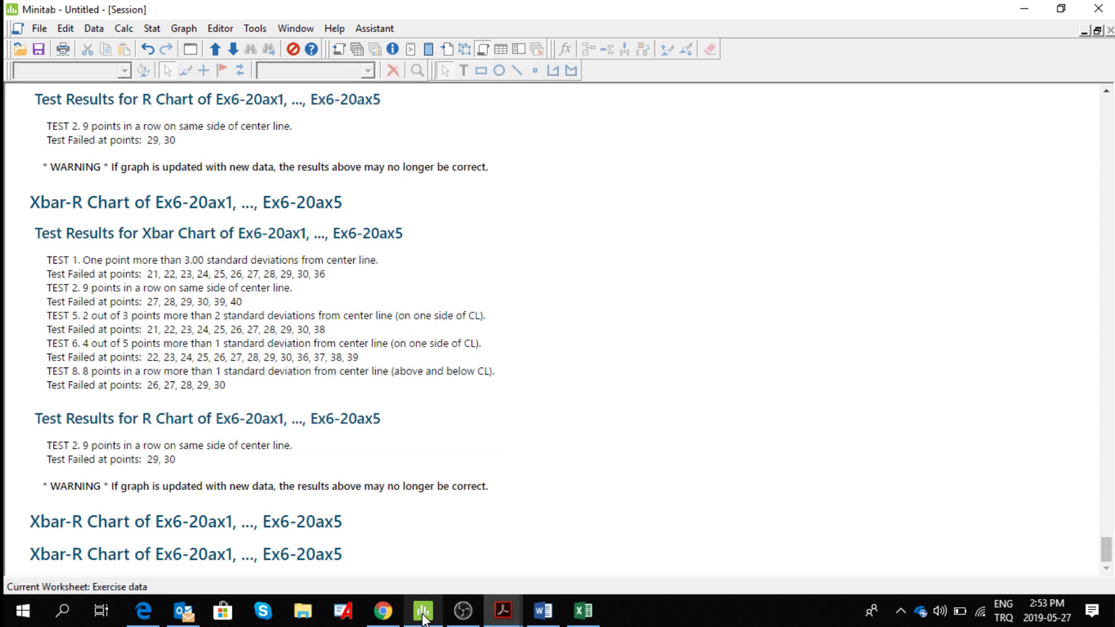
left_click(151, 28)
mouse_move(219, 119)
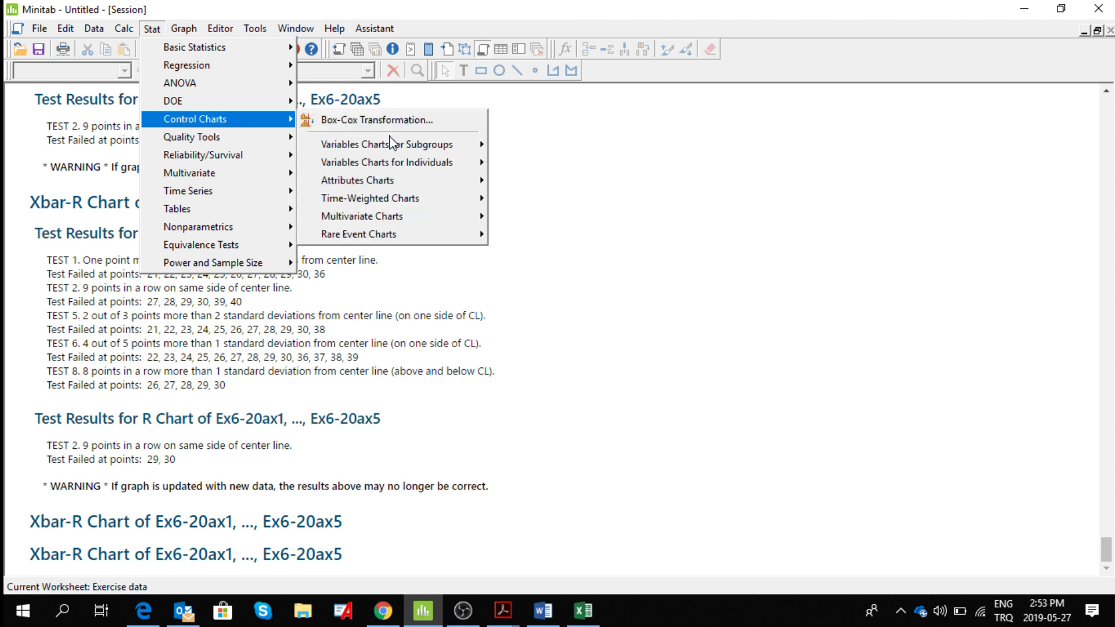
mouse_move(477, 149)
left_click(523, 144)
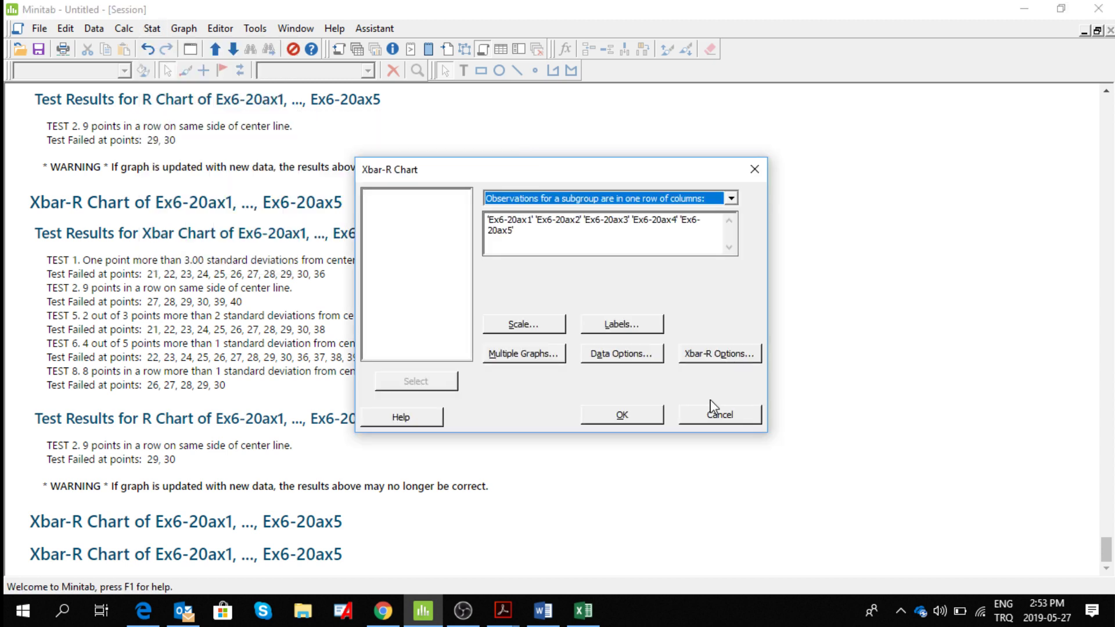
left_click(620, 227)
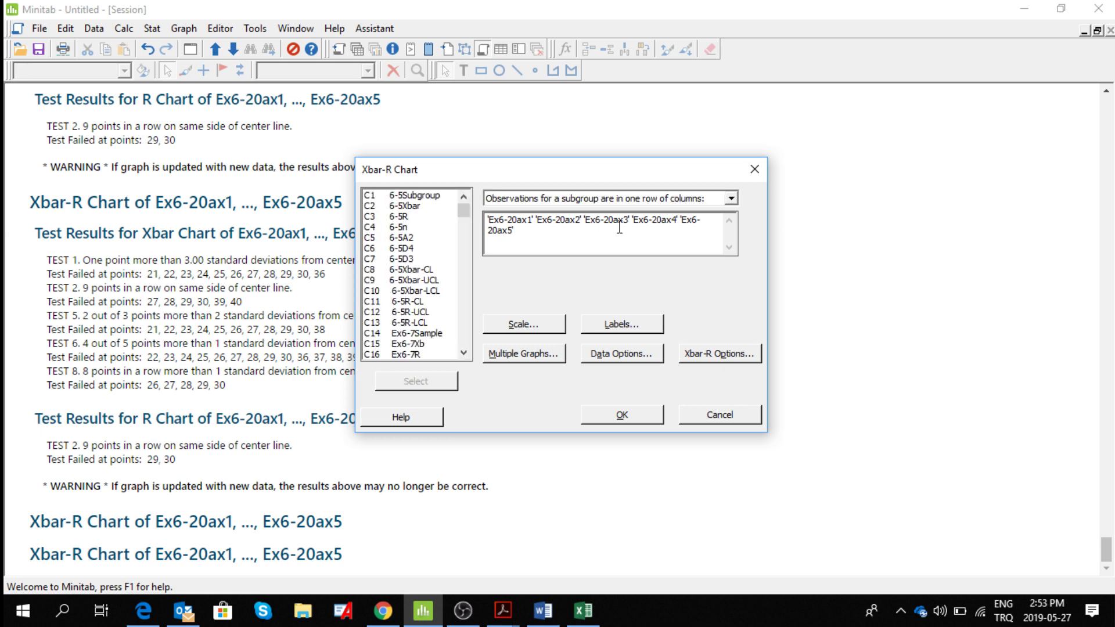
left_click(714, 417)
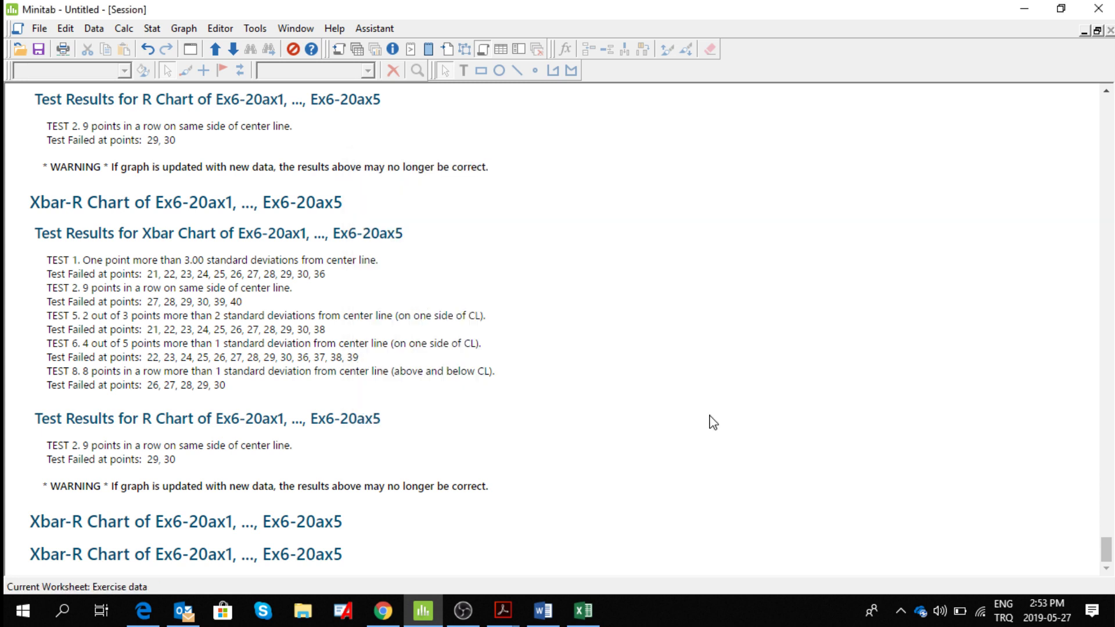
Copy samples 21–30 from the Ex6-20b columns into the Ex6-20a columns from row 21, replacing the active cell, and check the pasted rows.
left_click(499, 49)
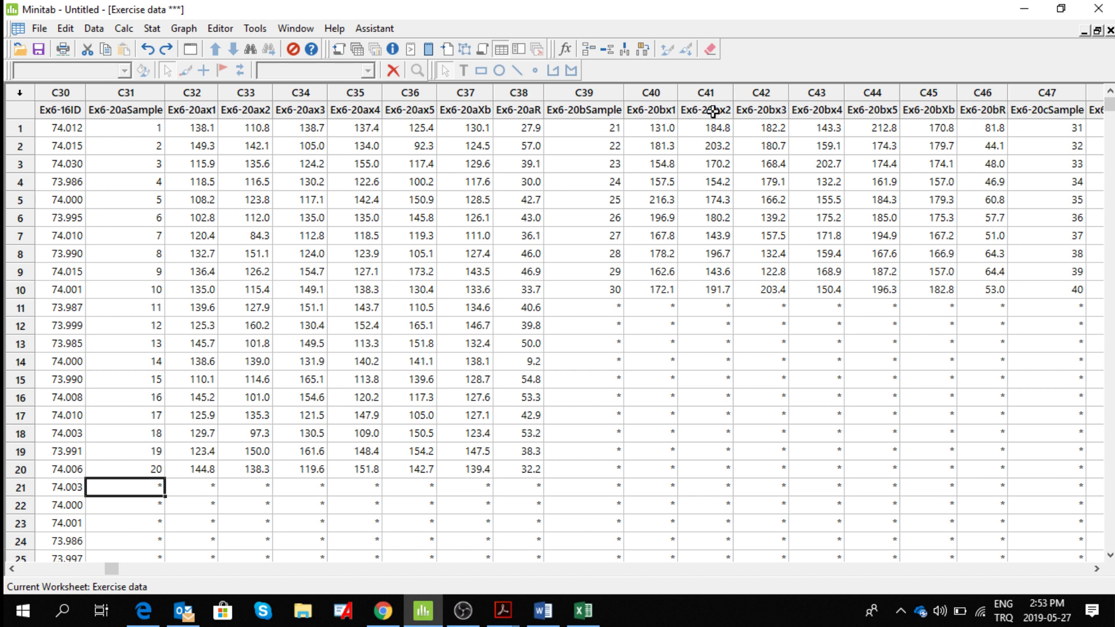
left_click_drag(592, 127, 986, 292)
key("ctrl+c")
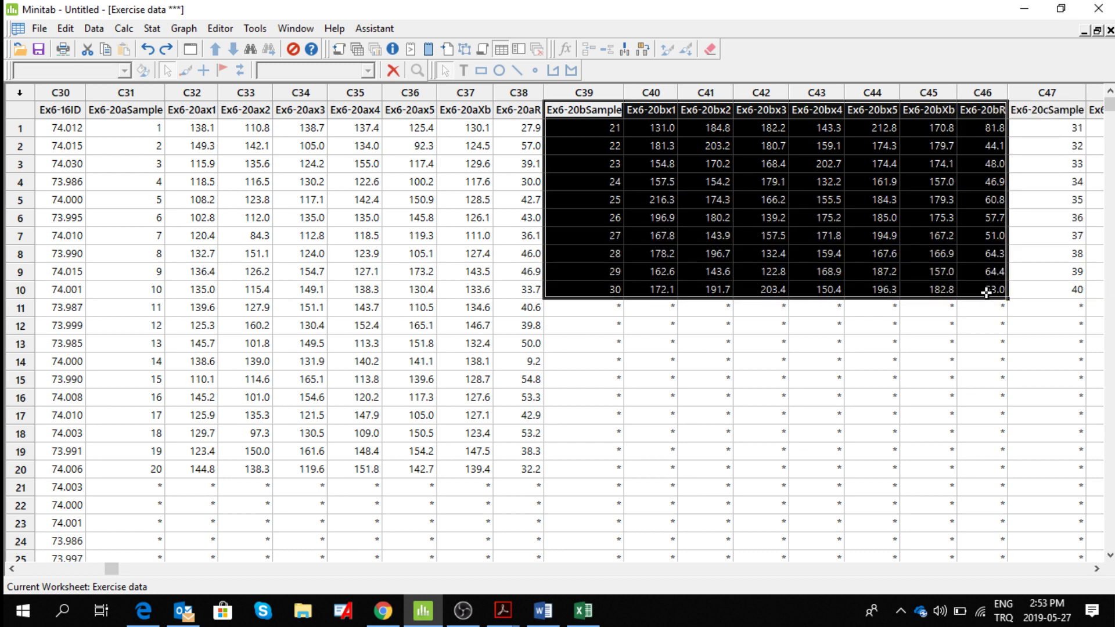
left_click(145, 486)
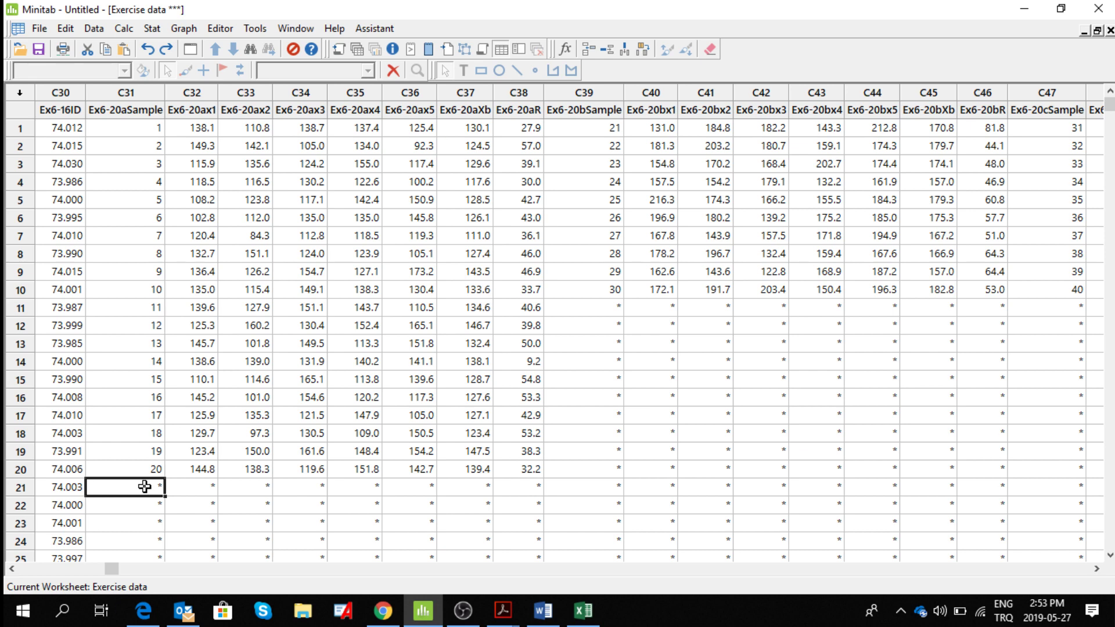
key("ctrl+v")
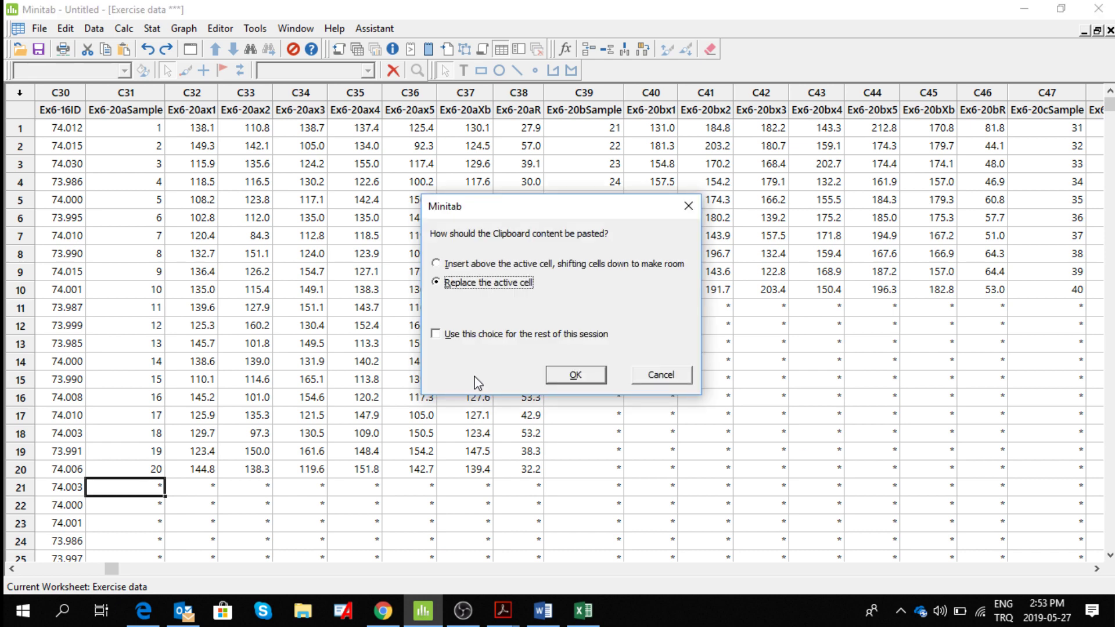
left_click(583, 376)
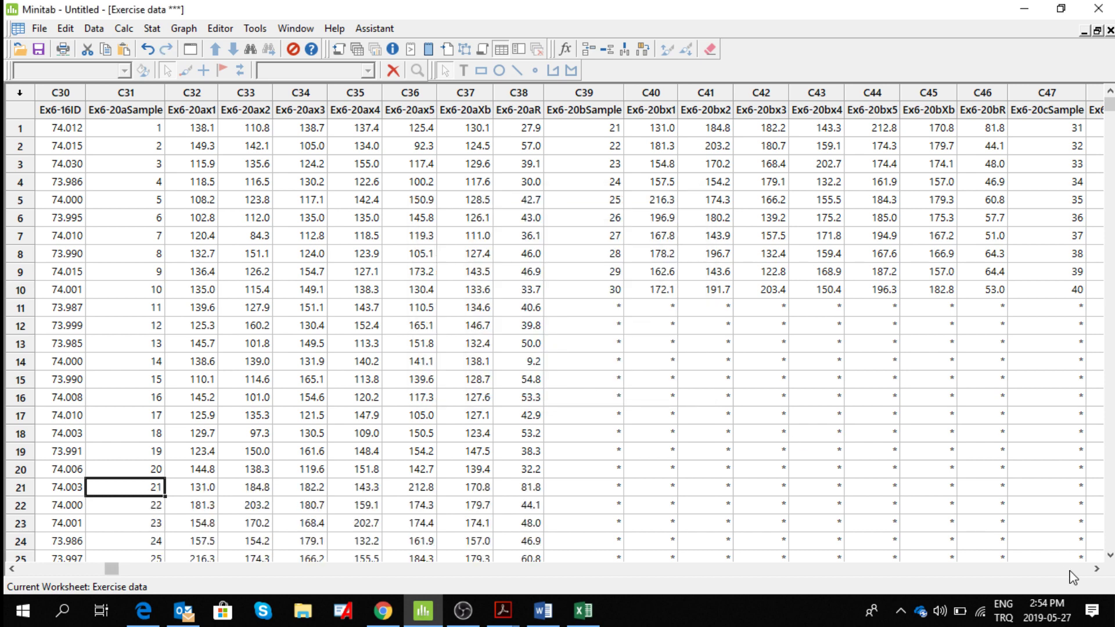
left_click(1109, 555)
double_click(1109, 555)
left_click(1108, 554)
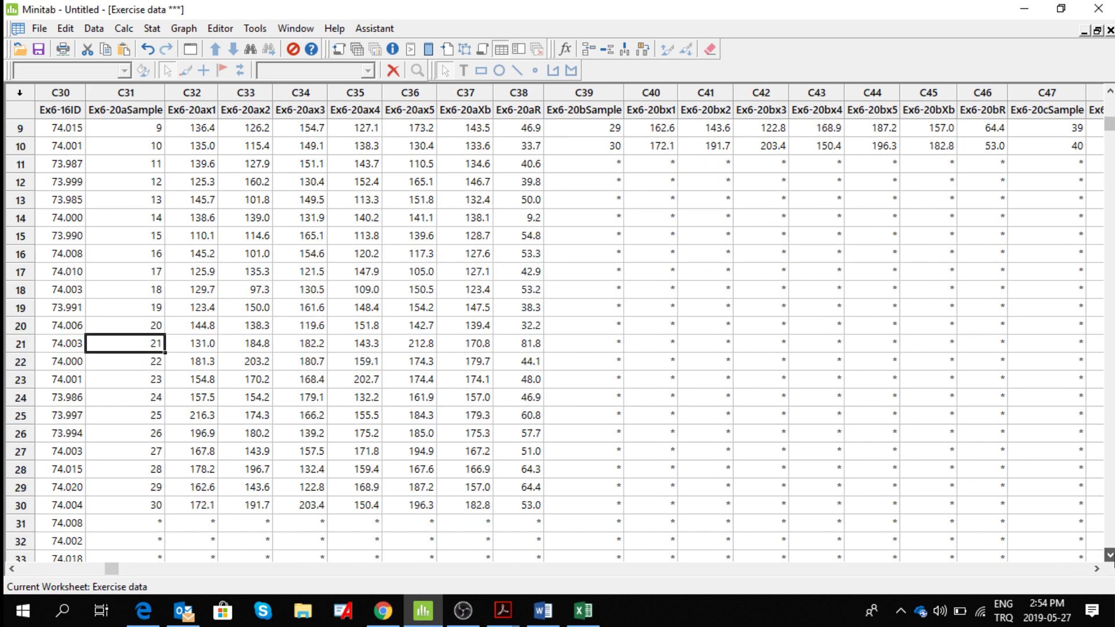
left_click(1108, 555)
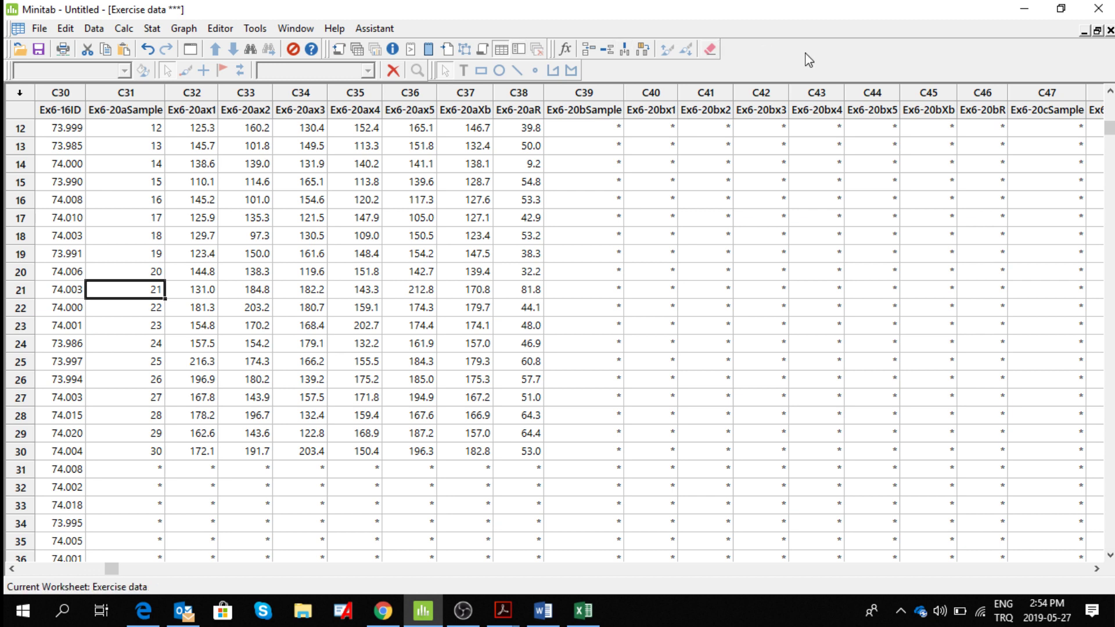
Restore the worksheet from full size and show the Session window together with the Exercise data worksheet.
left_click(1083, 31)
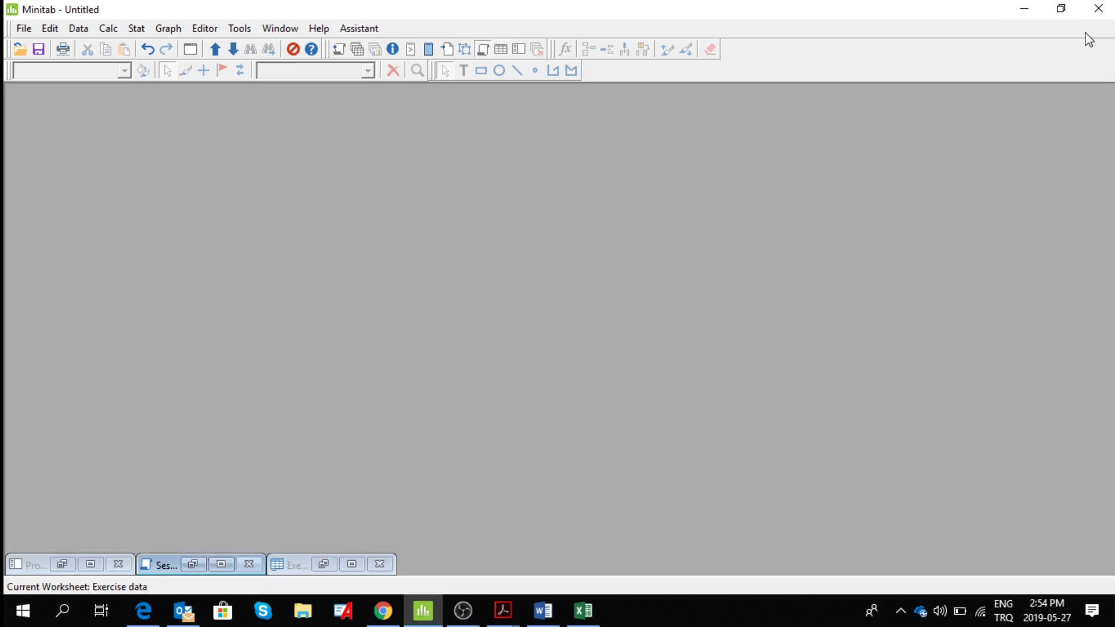
left_click(483, 52)
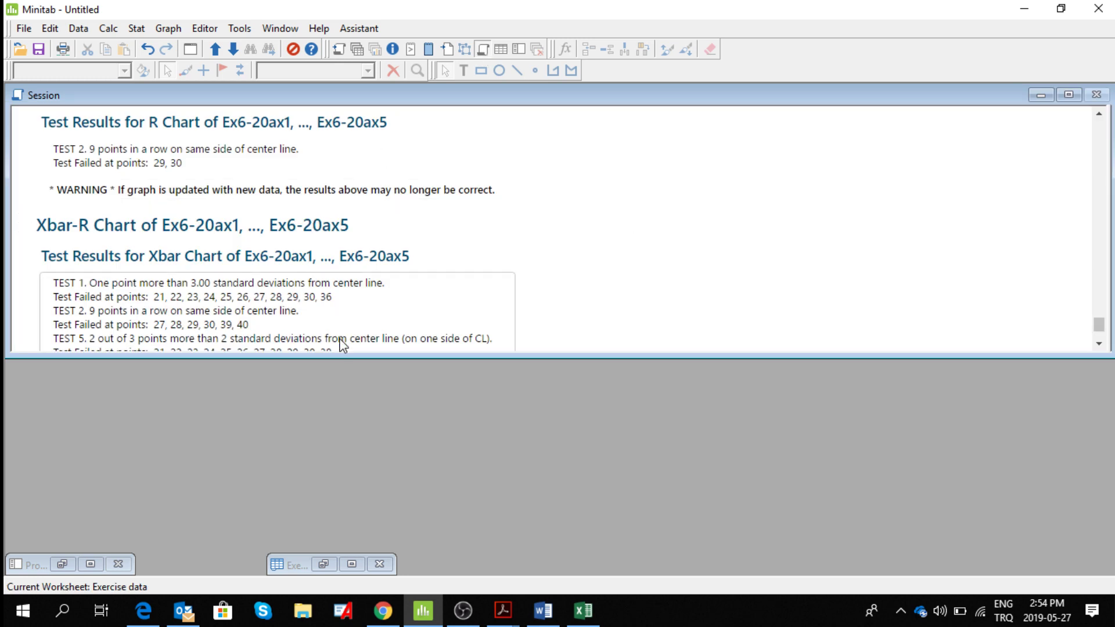
left_click(501, 51)
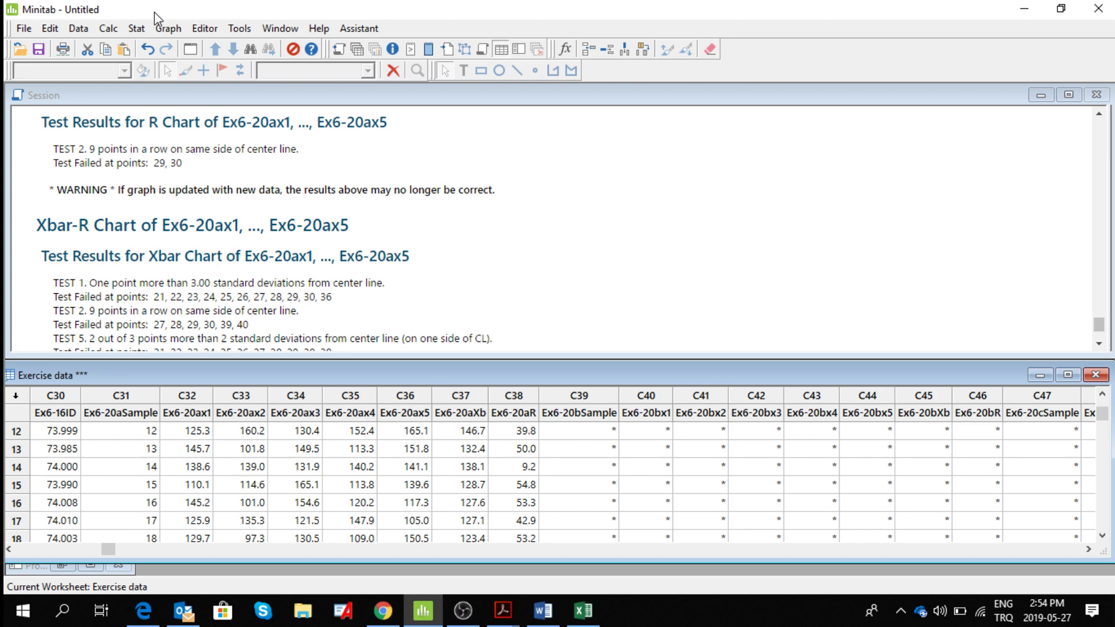
Start an Xbar-R chart for subgroups in rows of columns Ex6-20ax1 to Ex6-20ax5 and open its parameter options.
left_click(142, 29)
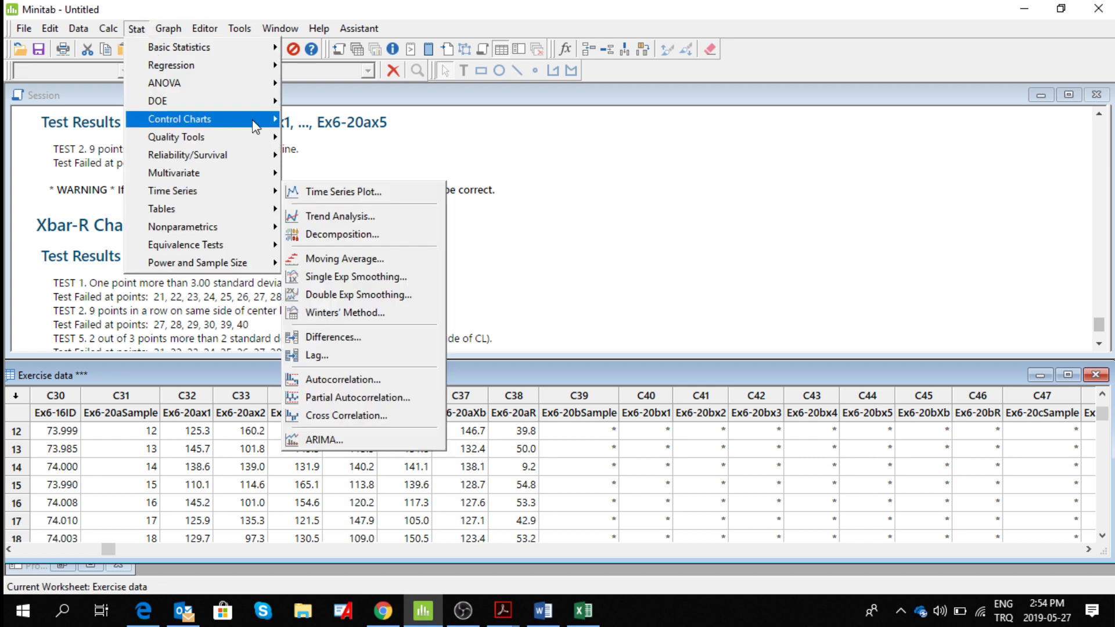
mouse_move(264, 121)
mouse_move(371, 154)
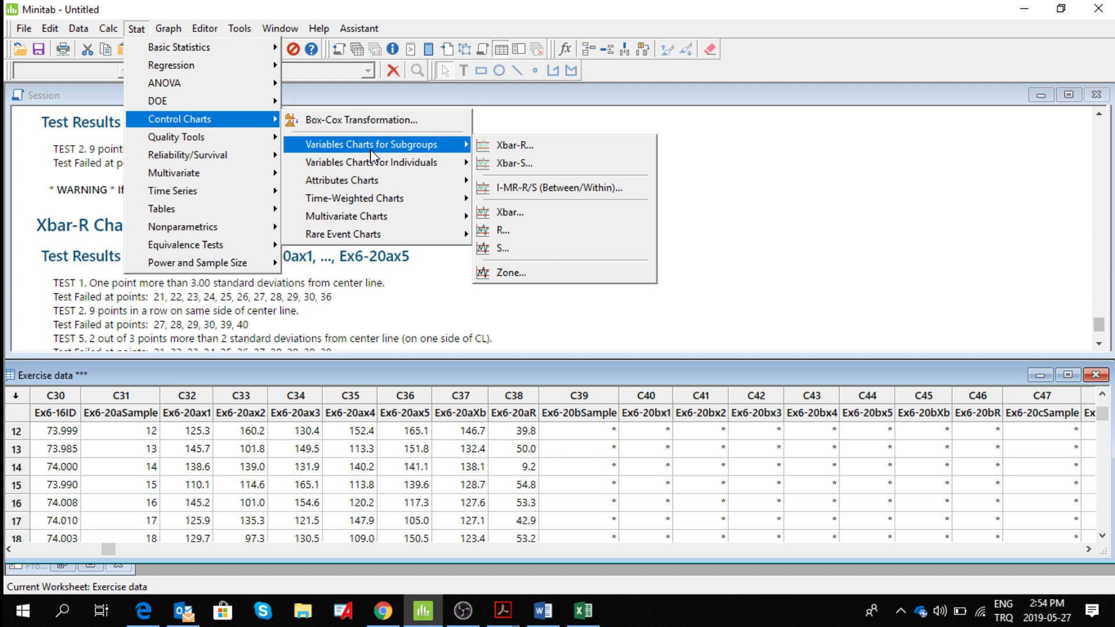
left_click(503, 147)
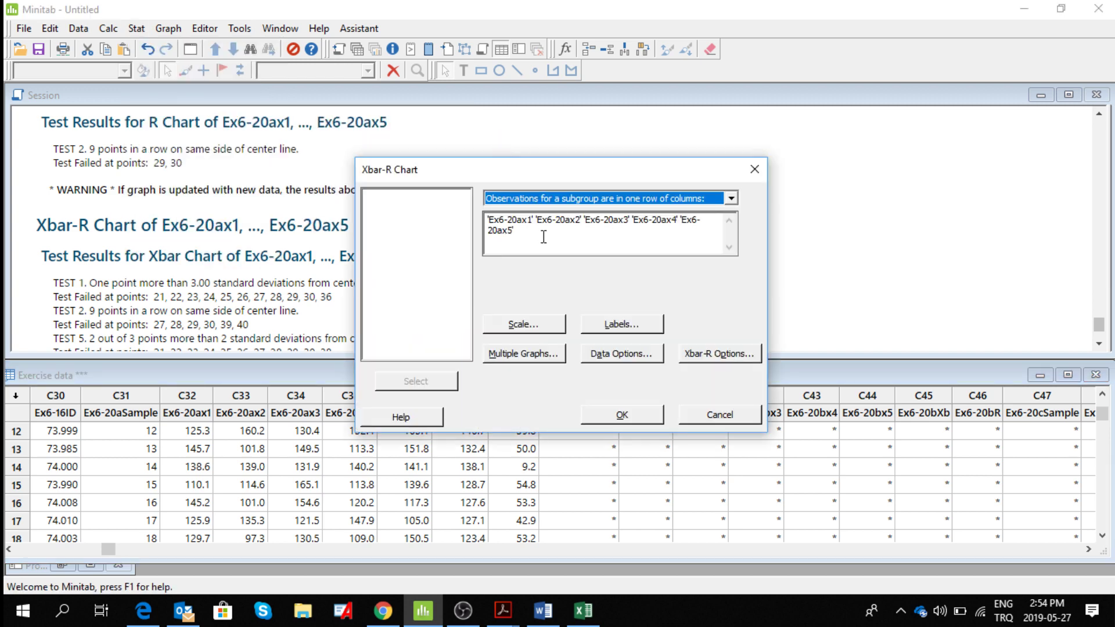
left_click(544, 237)
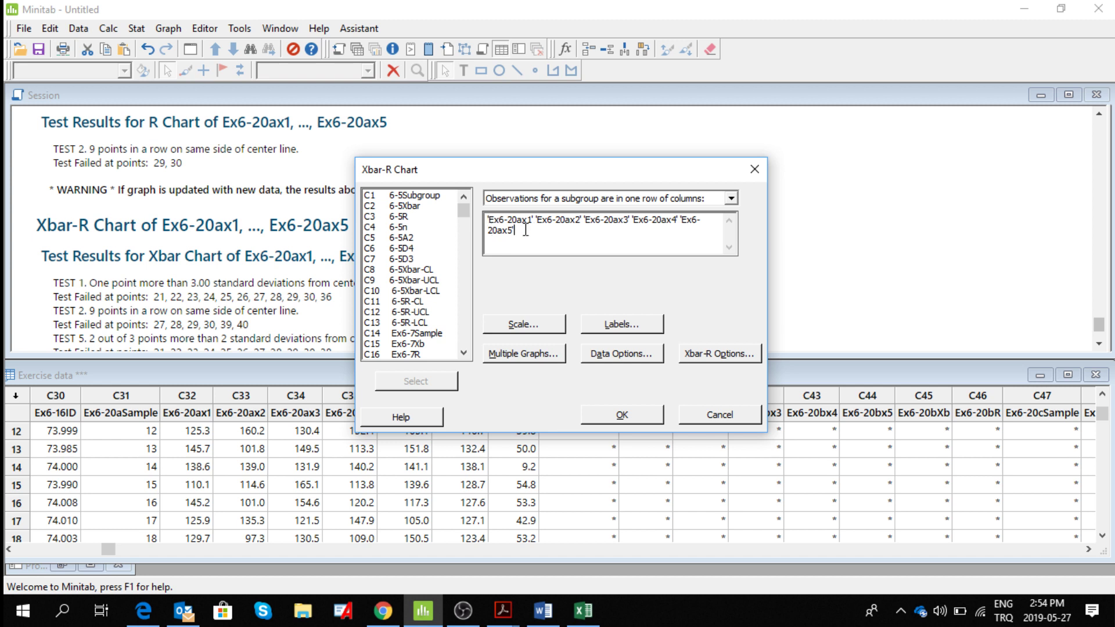
left_click(708, 353)
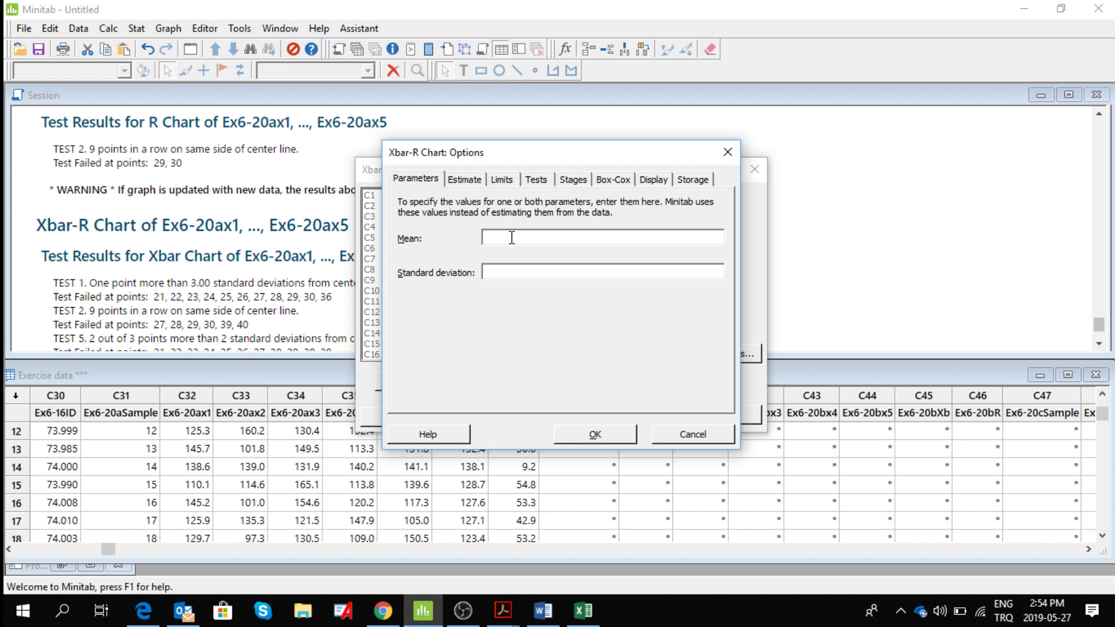
Switch to the Word document and write "Mean: 130.88" beneath the chart of the first 20 samples.
left_click(547, 620)
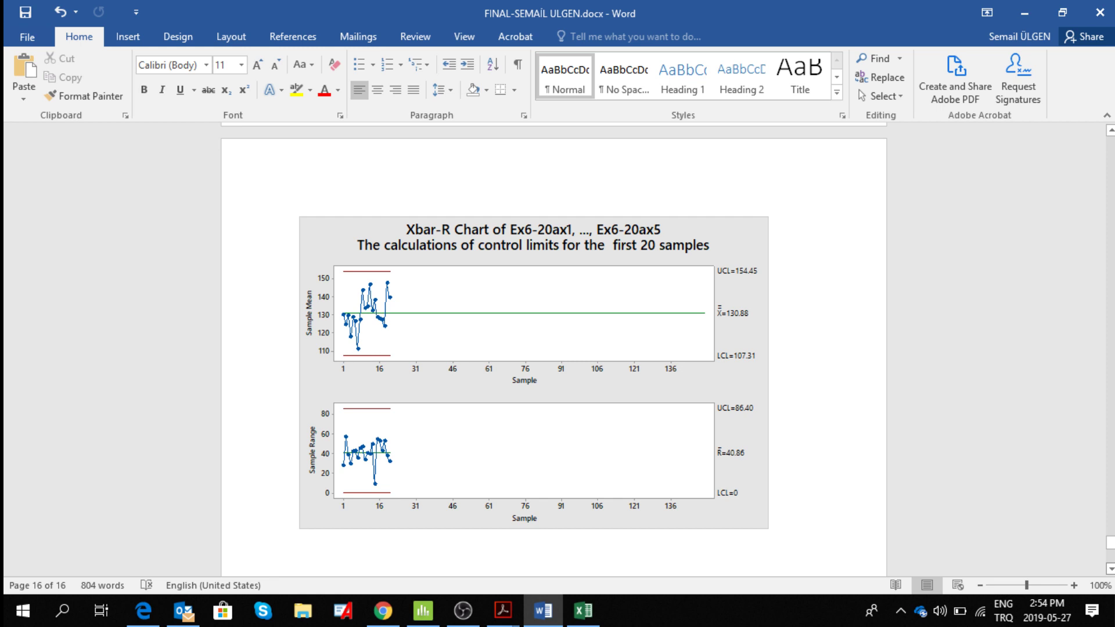
scroll(552, 326, "down", 1)
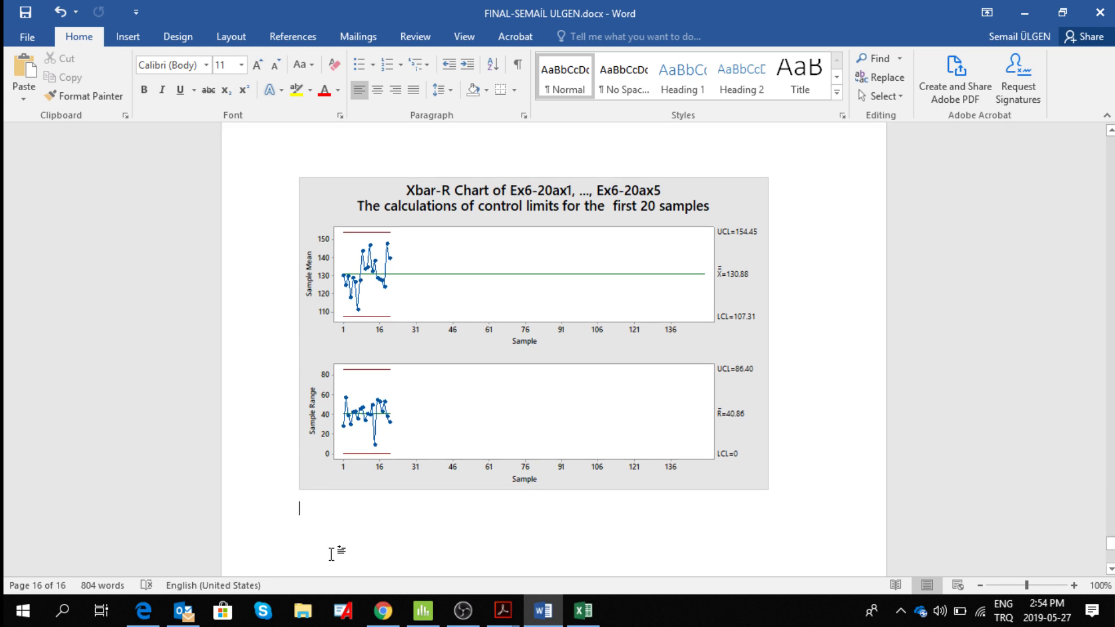
type("Mean")
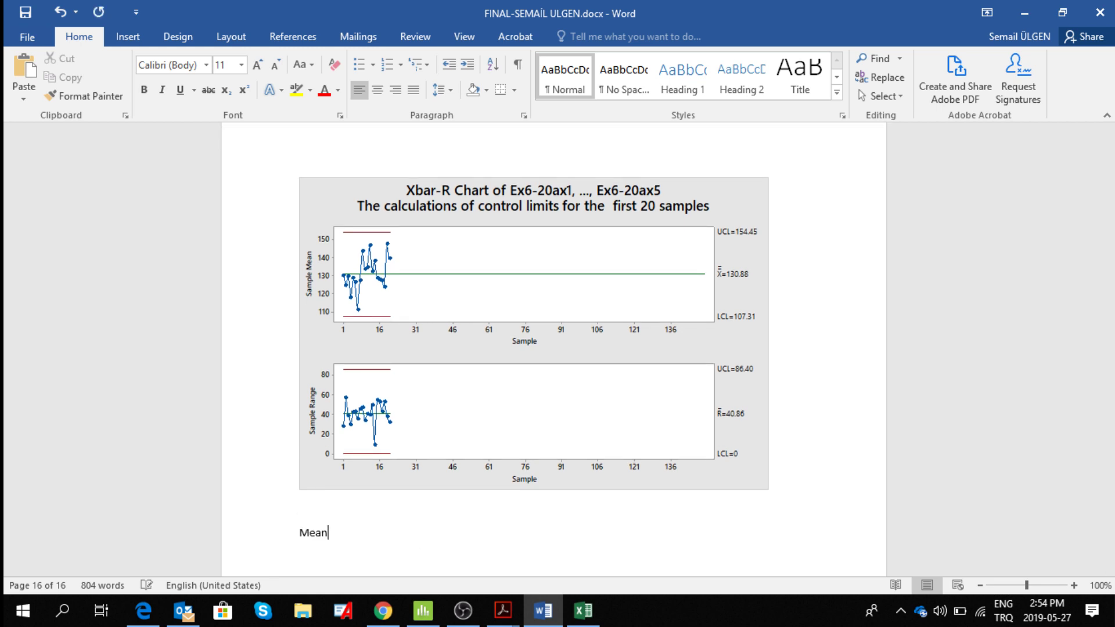
type(": 130.88")
key("Return")
Write the formula "Std Deviation = R bar/d2 =" on the line beneath the mean.
type("Std Devişat")
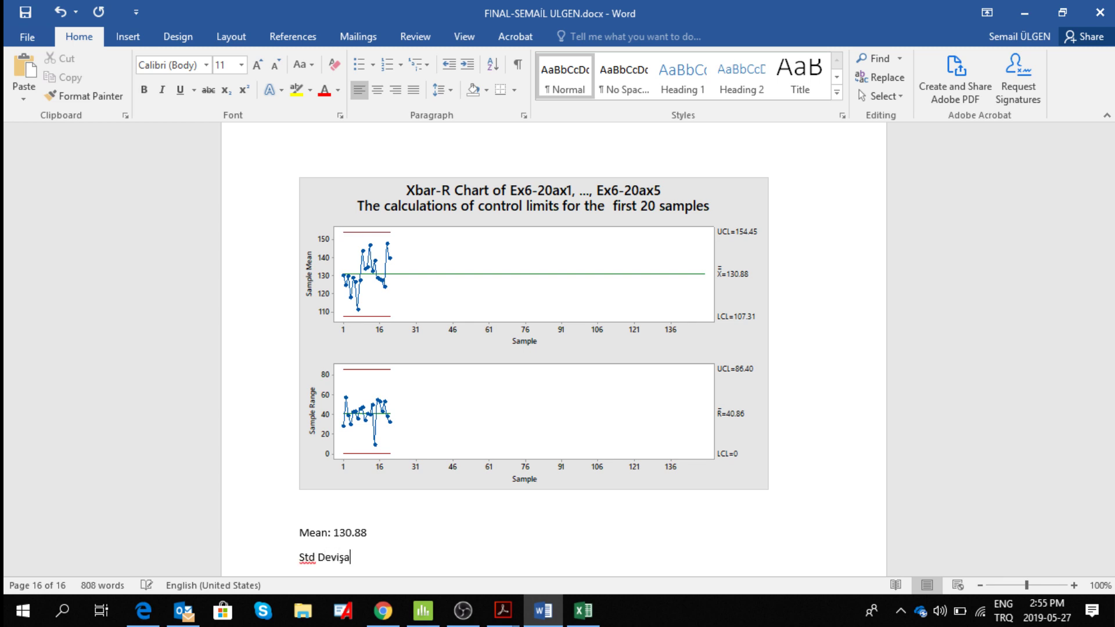
key("BackSpace")
key("BackSpace")
key("BackSpace")
type("ation = R bar/d2 =")
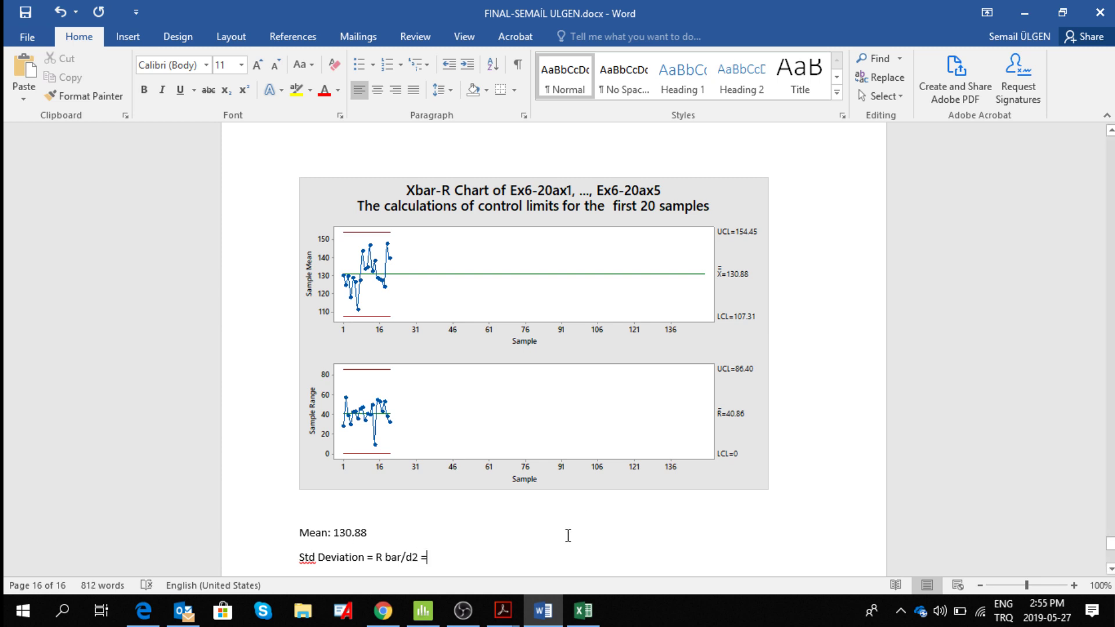
type(" 40.")
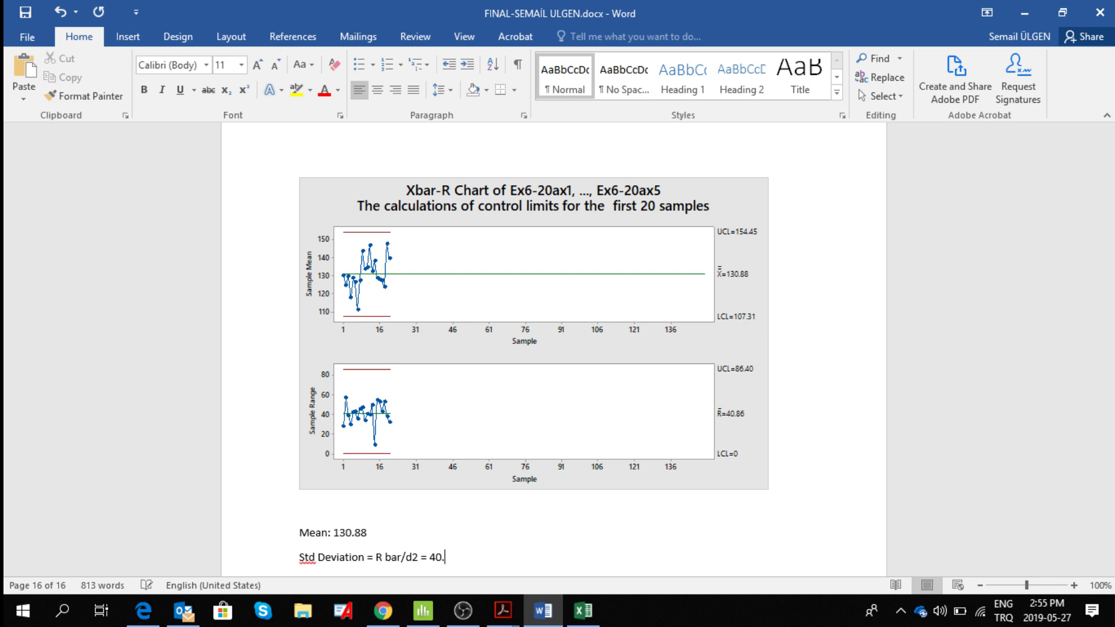
type("86 /")
Complete the standard deviation calculation with "40.86 / 2.326 = 17.57".
type("2.326 = 17.57")
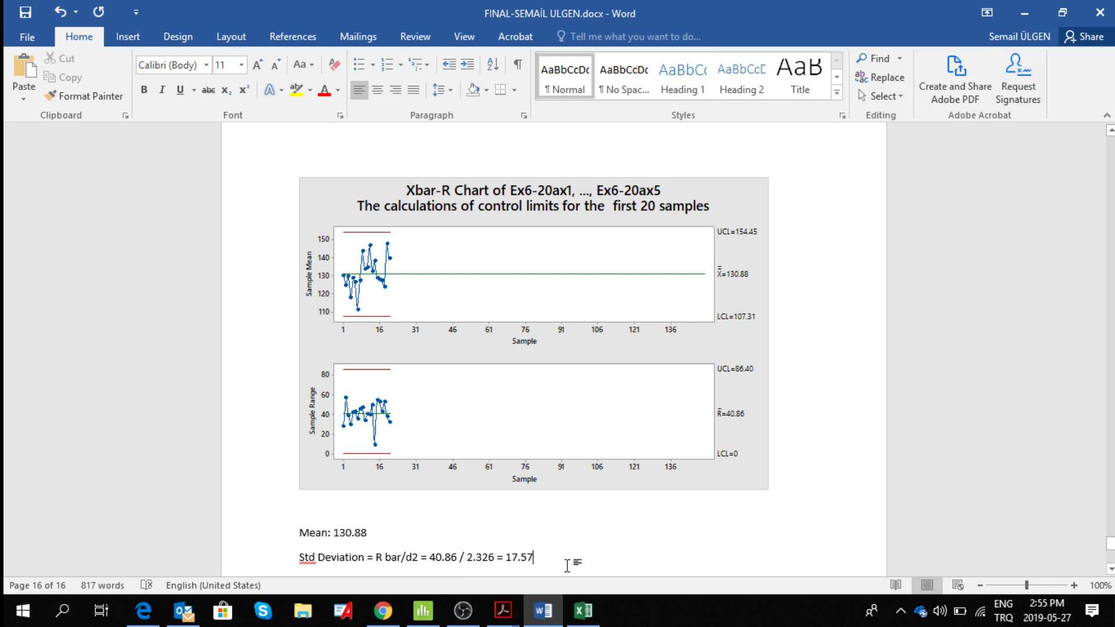
Copy the mean 130.88 from Word into Minitab's Xbar-R parameters and set the standard deviation to 17.57.
double_click(338, 537)
key("ctrl+c")
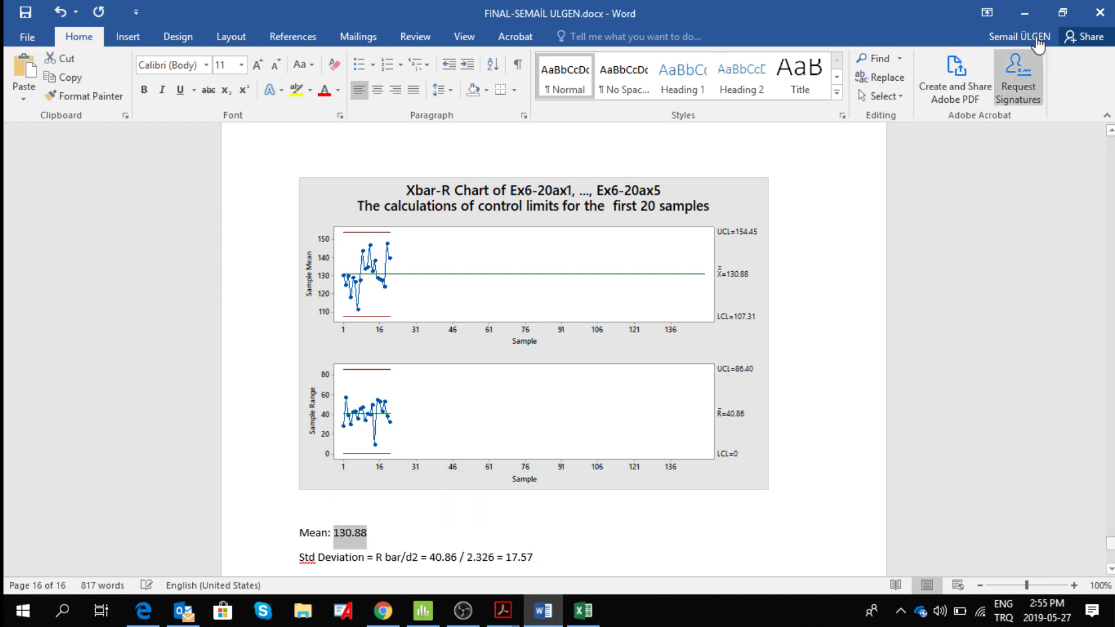
left_click(1024, 13)
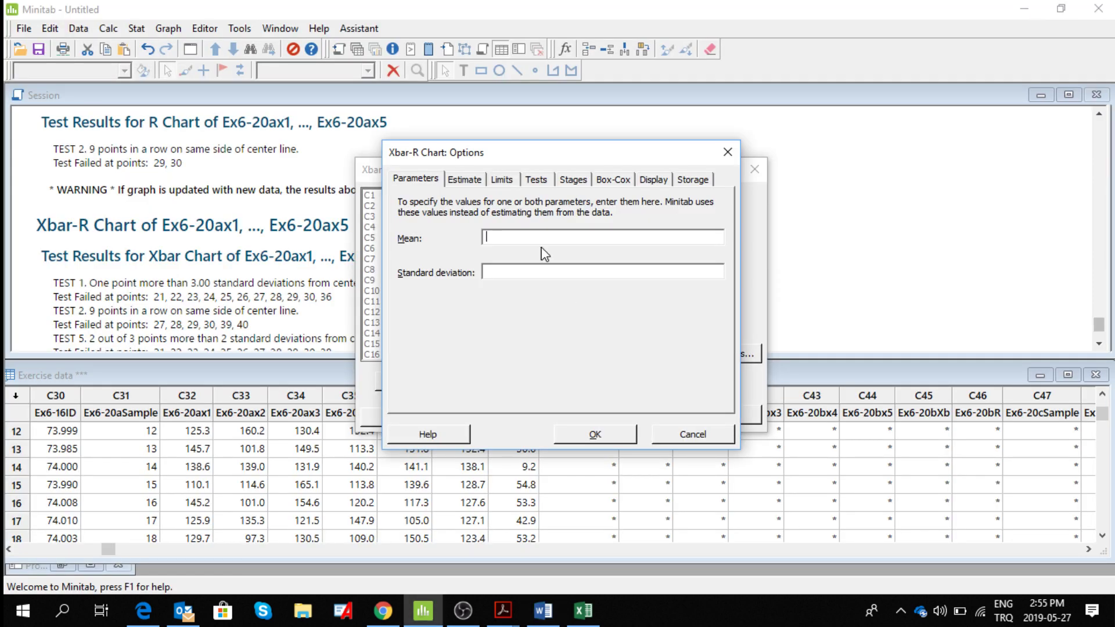
key("ctrl+v")
left_click(524, 274)
type("17.57")
Use subgroups 1:20 when estimating the chart parameters and accept the Xbar-R options.
left_click(466, 183)
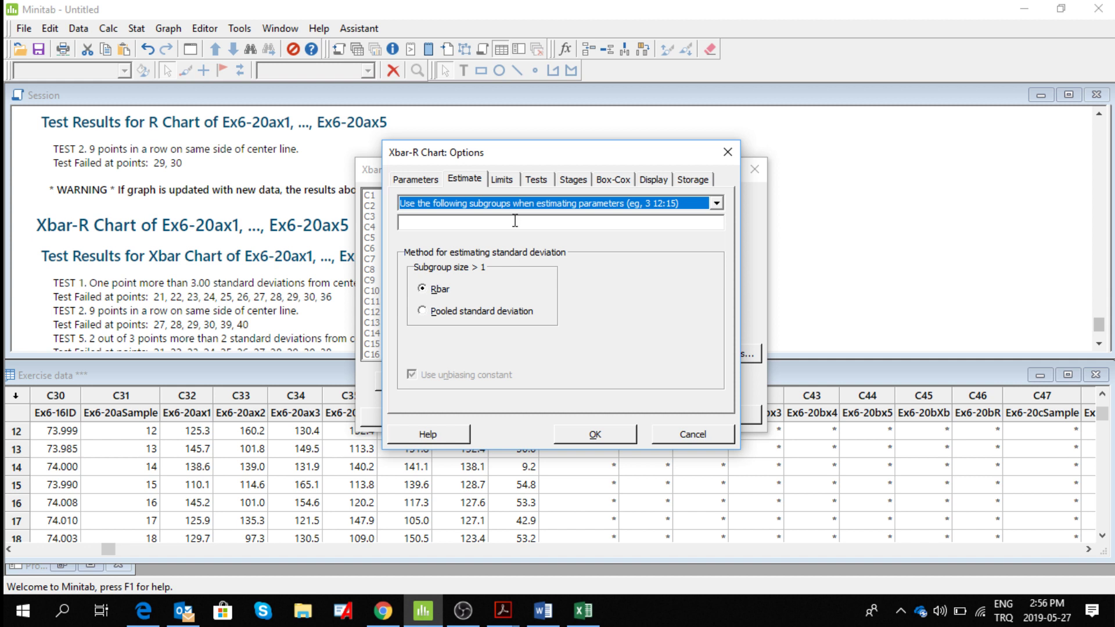
left_click(718, 203)
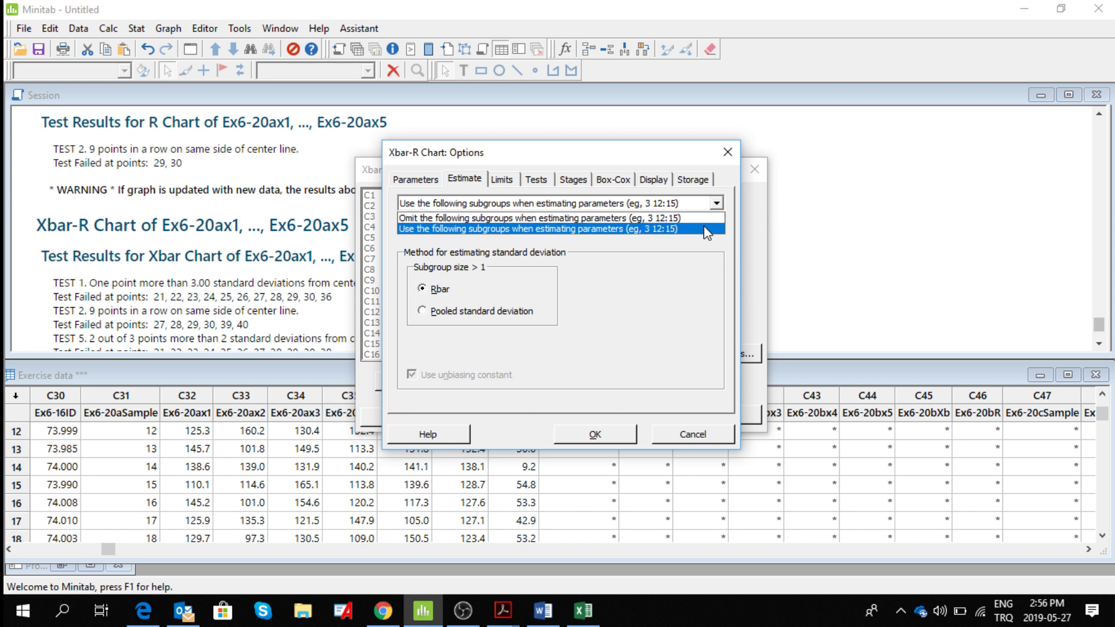
left_click(704, 227)
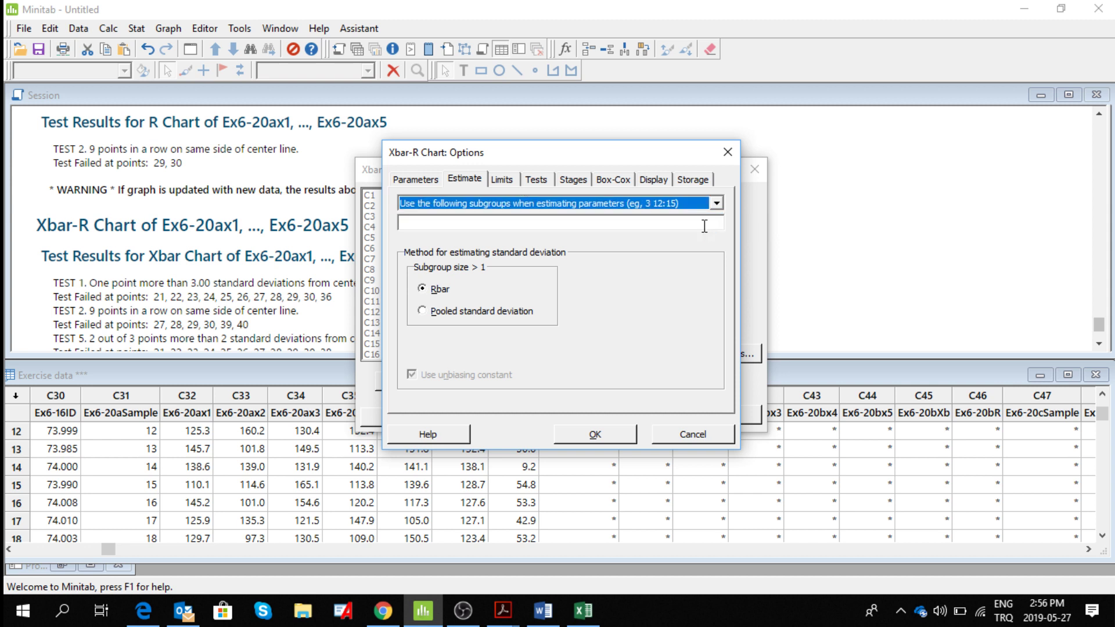
left_click(587, 223)
type("1")
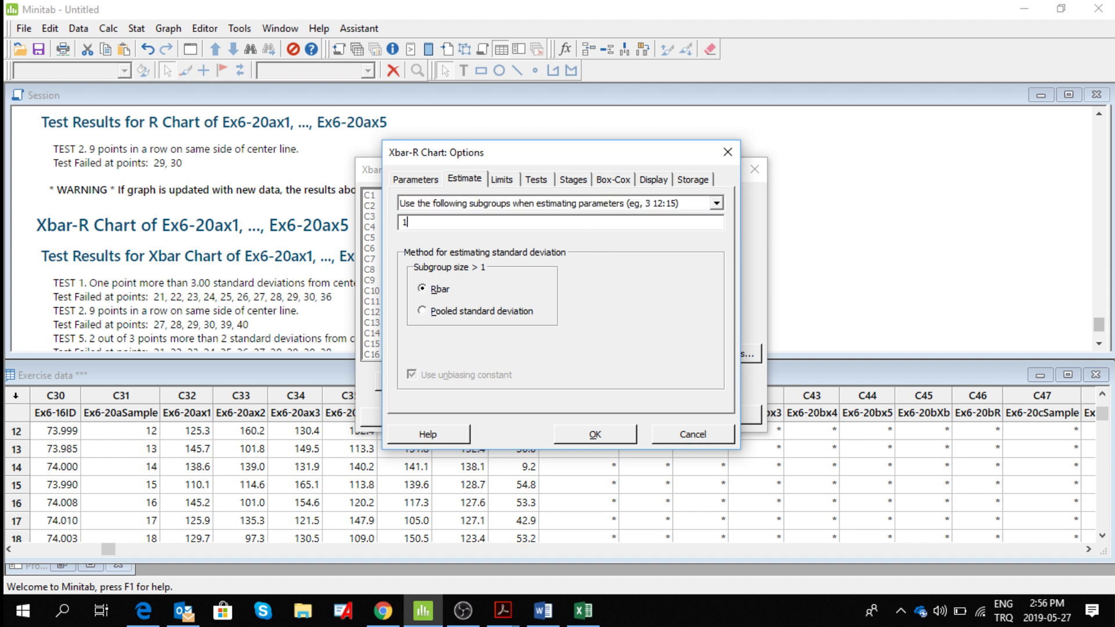
type(":20")
left_click(595, 434)
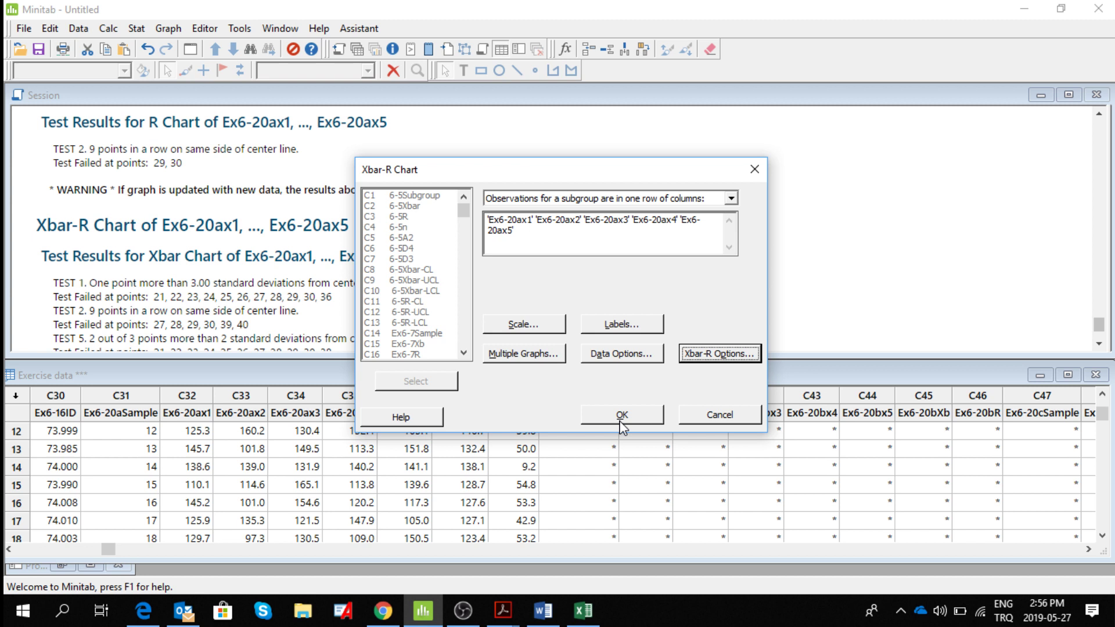
Generate the Xbar-R chart and maximize it to examine the additional samples against the control limits.
left_click(621, 423)
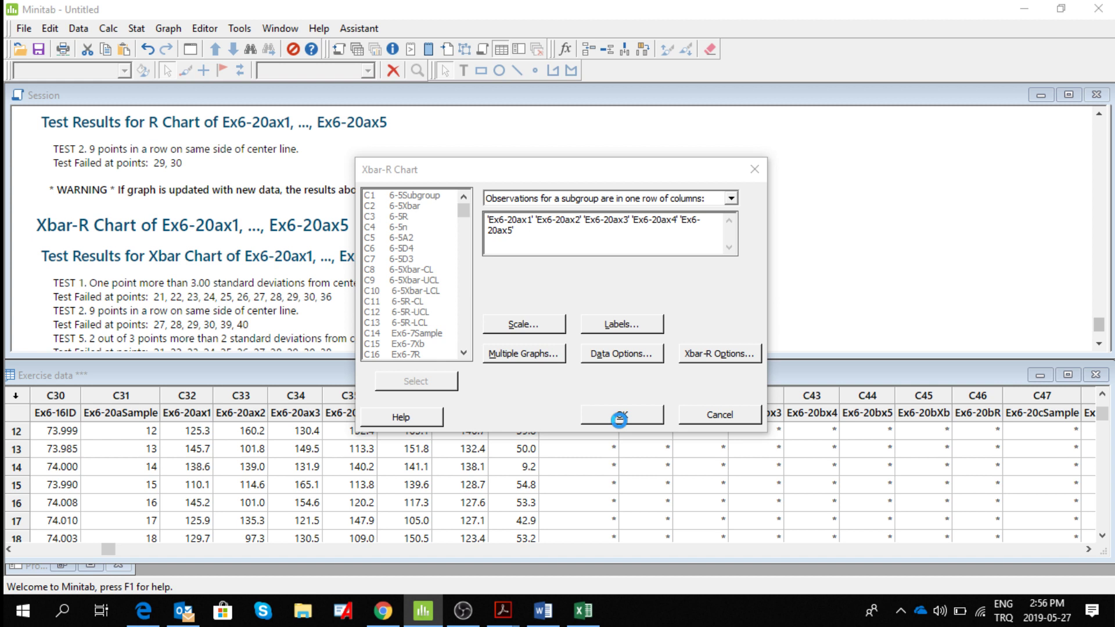
left_click(619, 414)
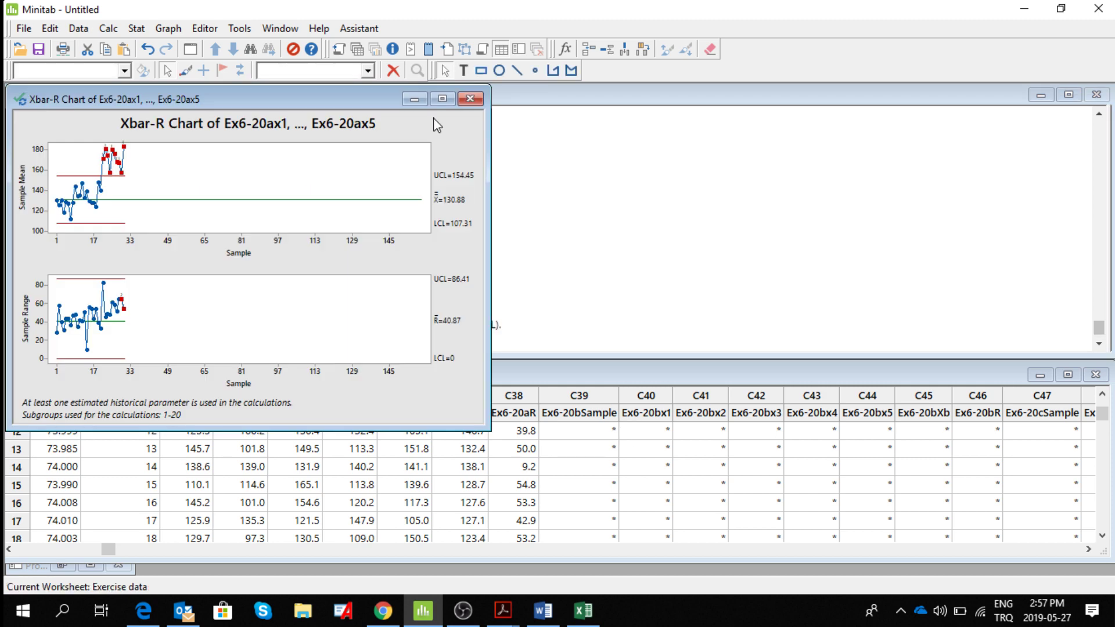
left_click(442, 98)
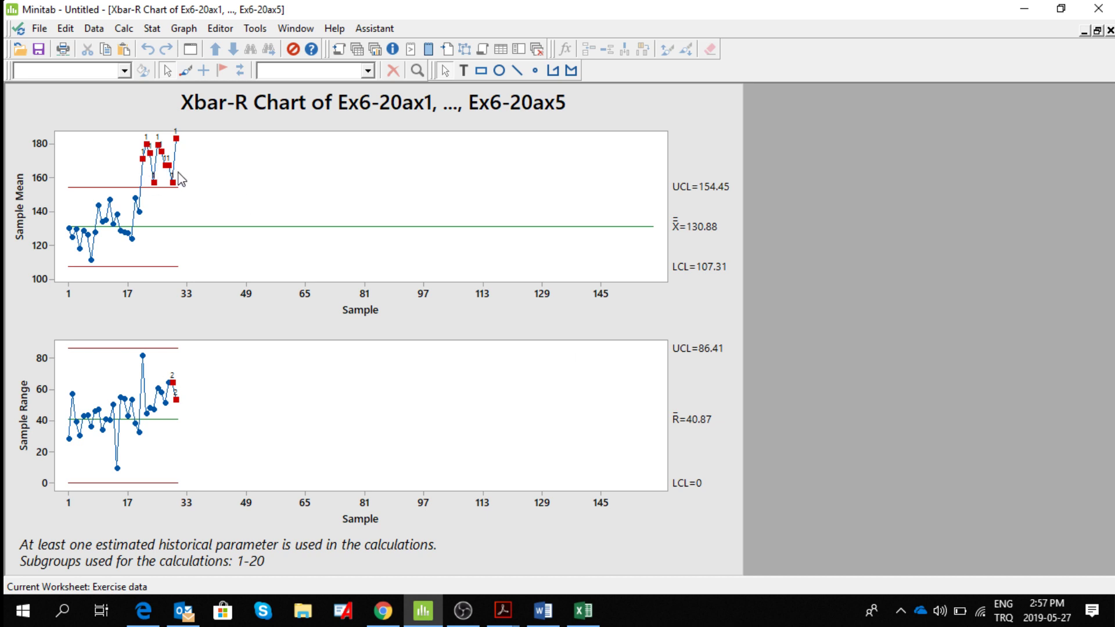
mouse_move(158, 173)
mouse_move(166, 155)
Add the title "Control Charts after adding 10 more samples" to the Xbar-R chart.
left_click(707, 130)
right_click(707, 130)
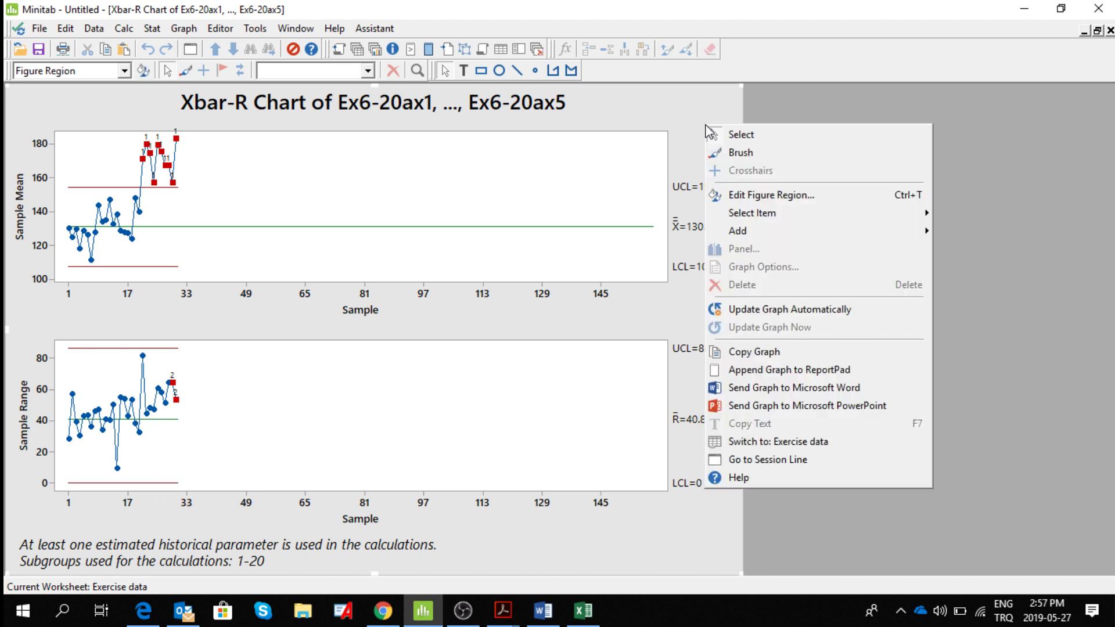
mouse_move(773, 231)
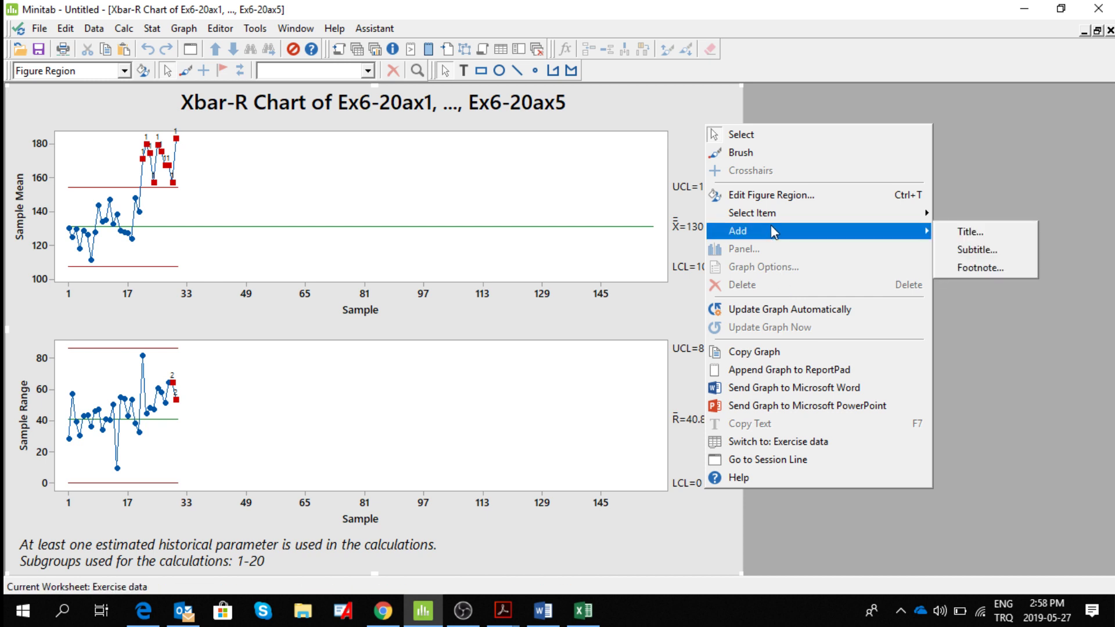
left_click(985, 230)
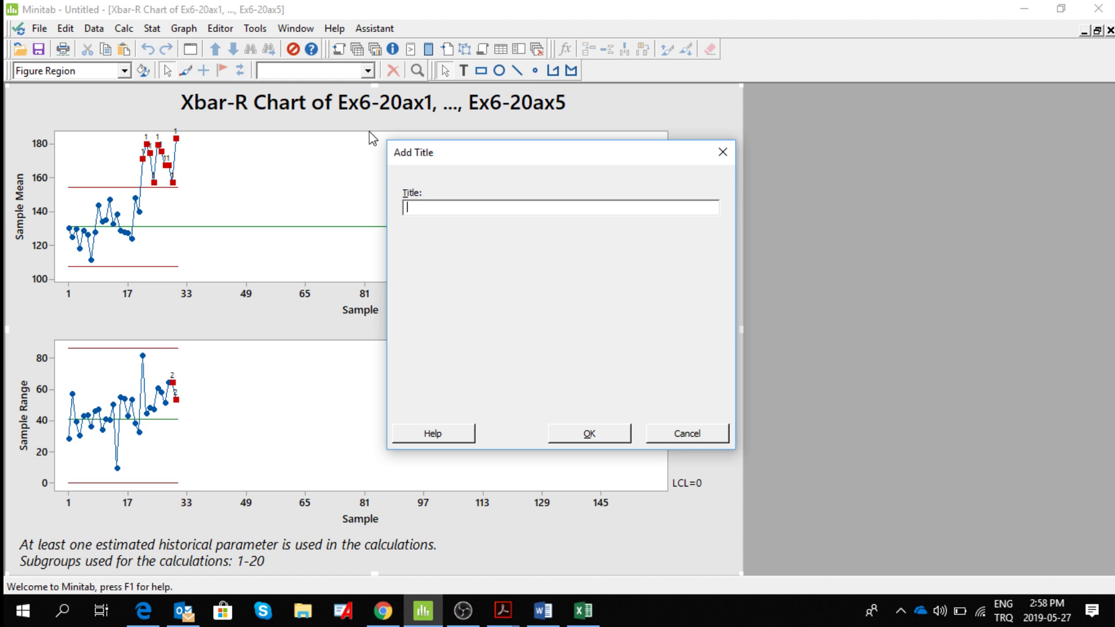
type("Control Charts after adding 10 mor")
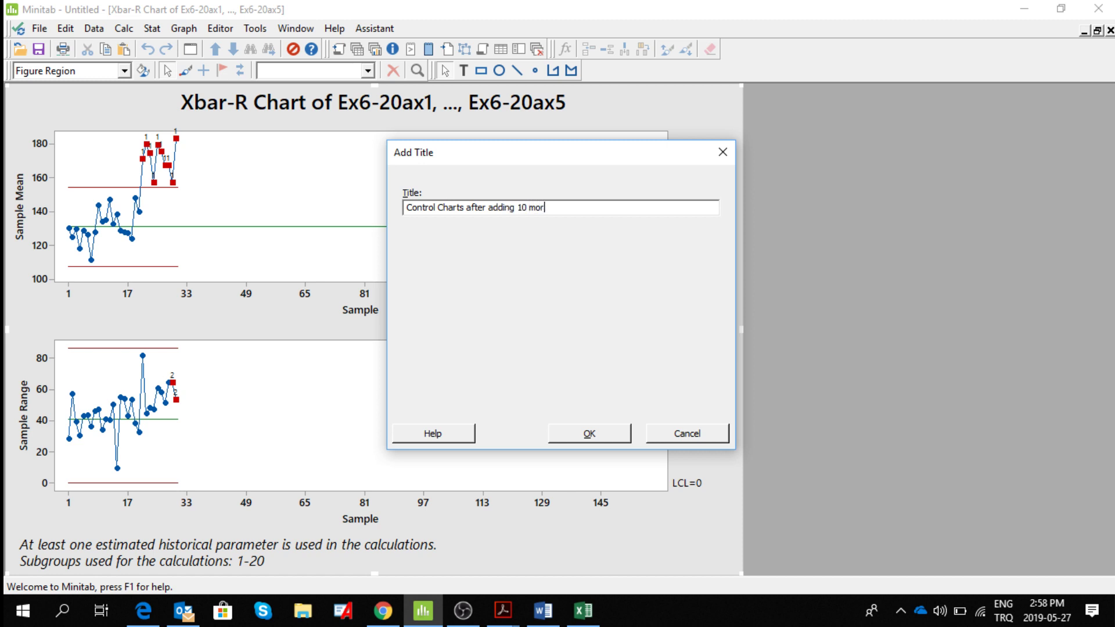
type("e samples")
left_click(598, 439)
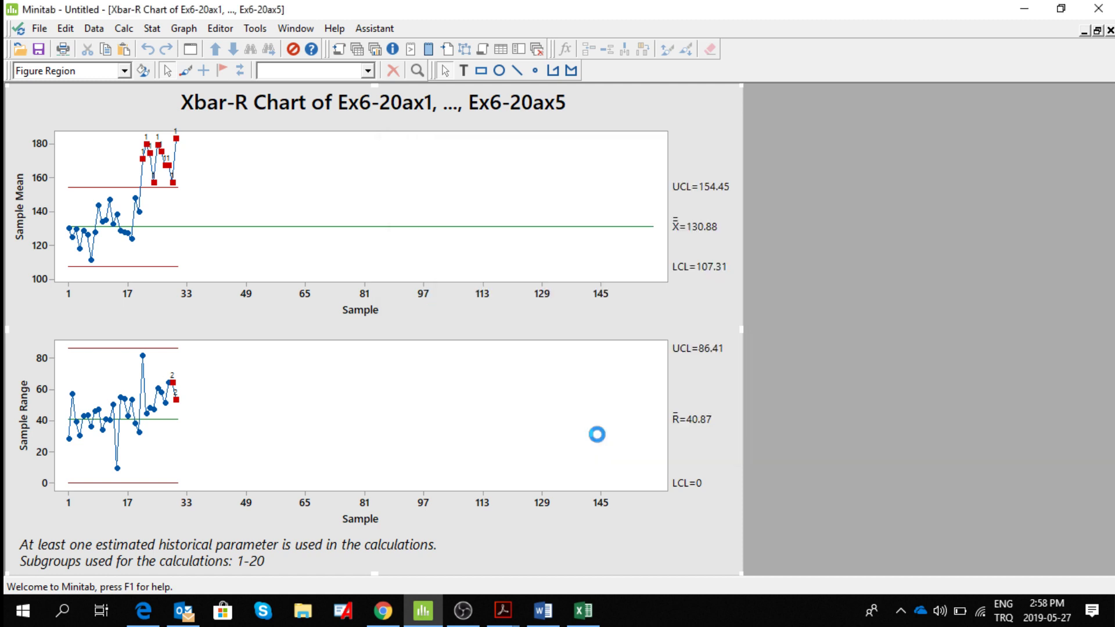
Send the titled Xbar-R chart to the Word report and minimize the graph window.
right_click(700, 135)
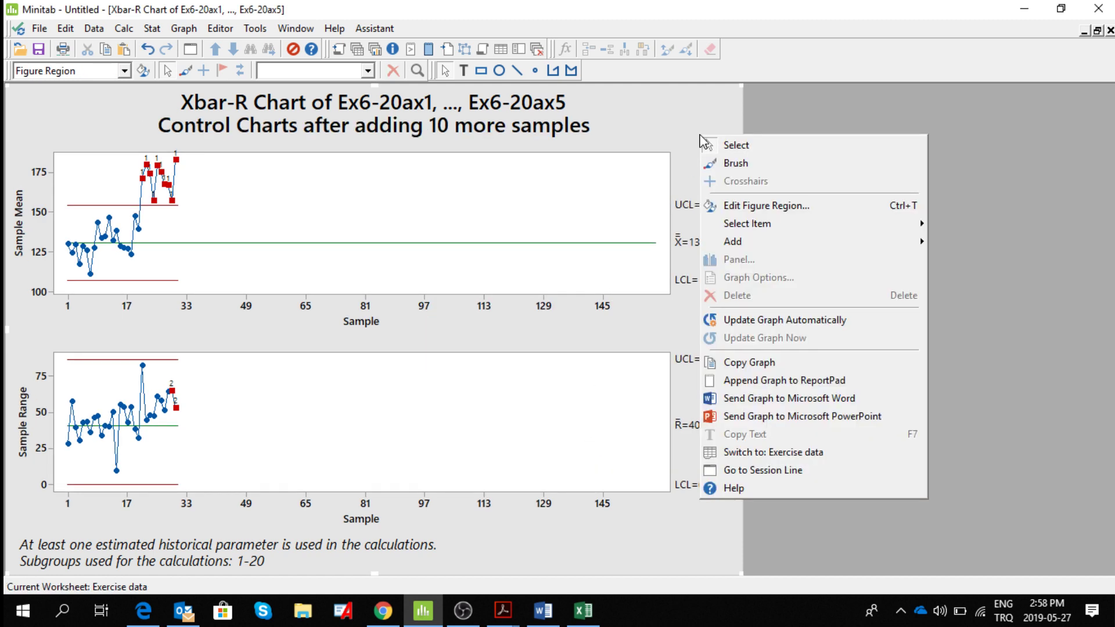
left_click(796, 400)
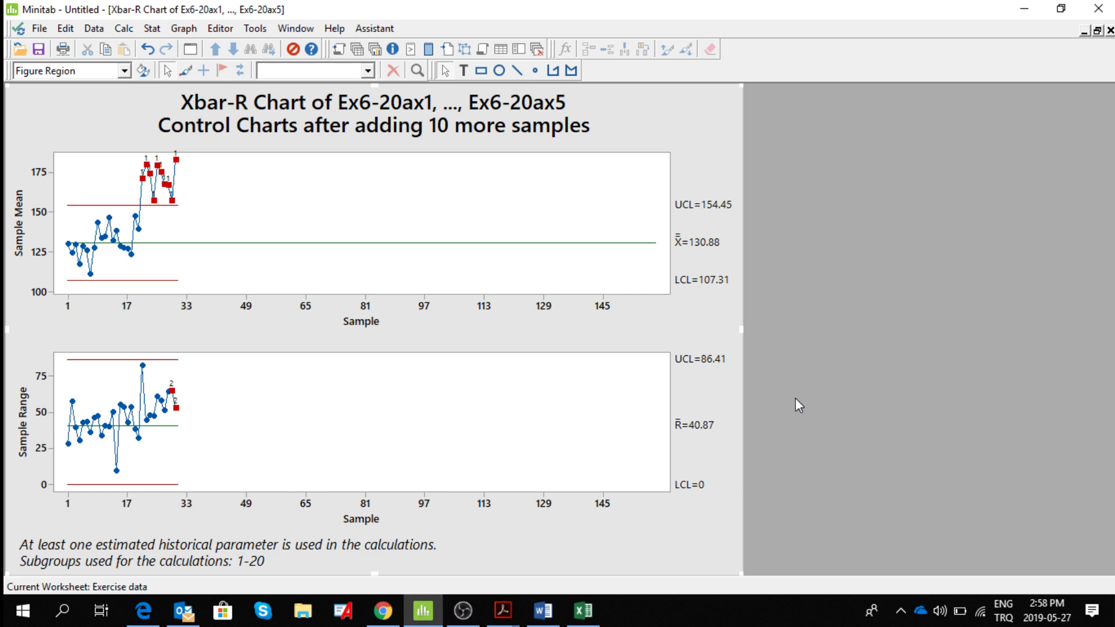
left_click(1083, 31)
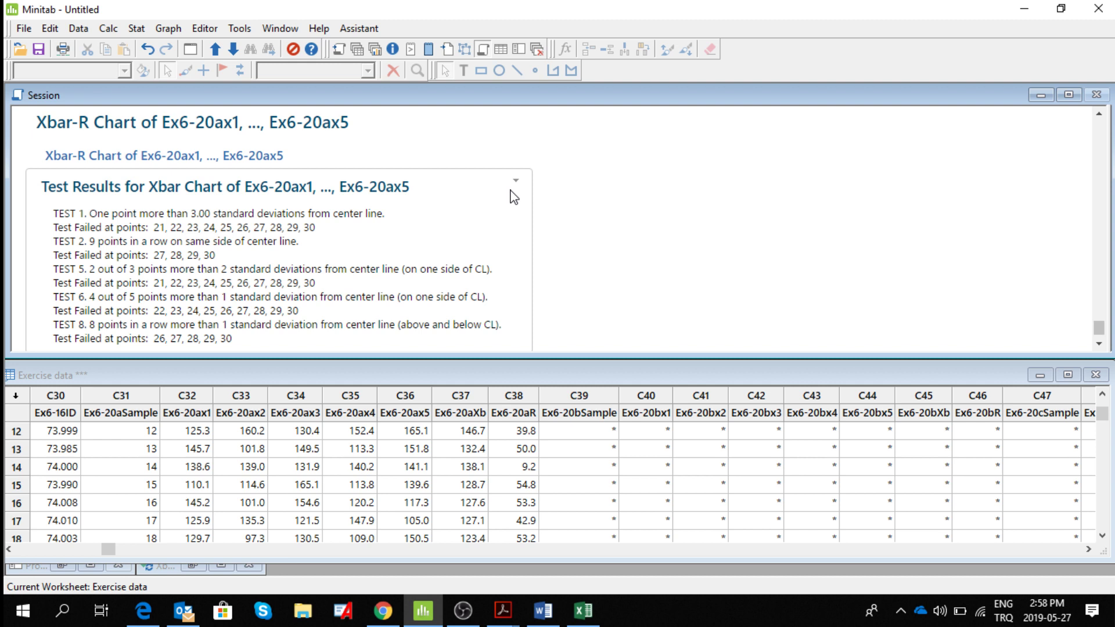
Send the test results for both the Xbar chart and the R chart to the Word report.
left_click(516, 181)
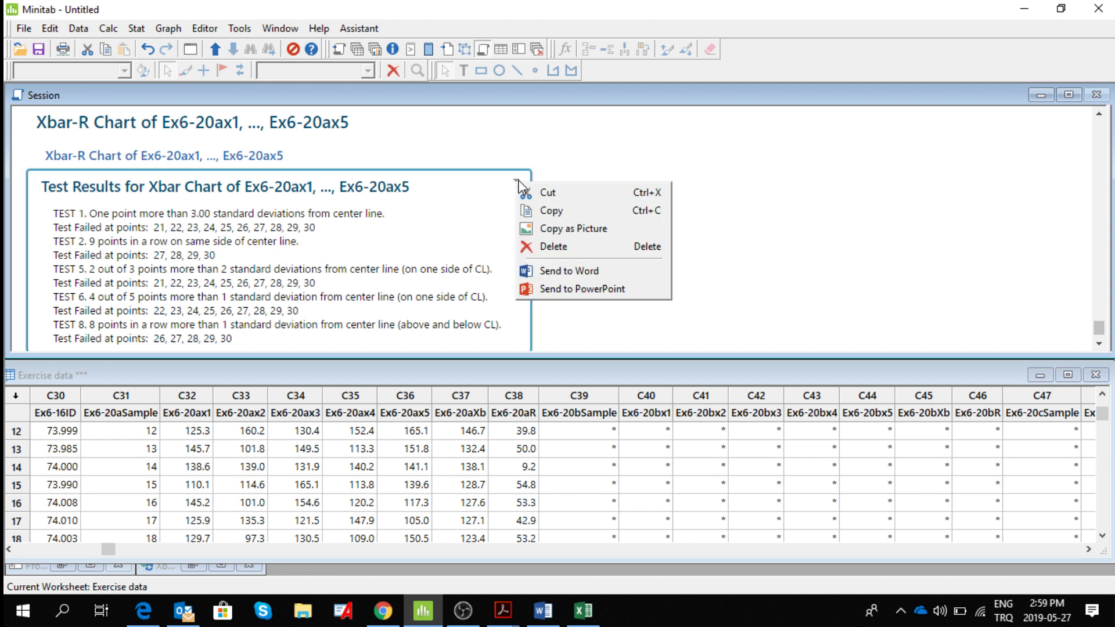
left_click(571, 277)
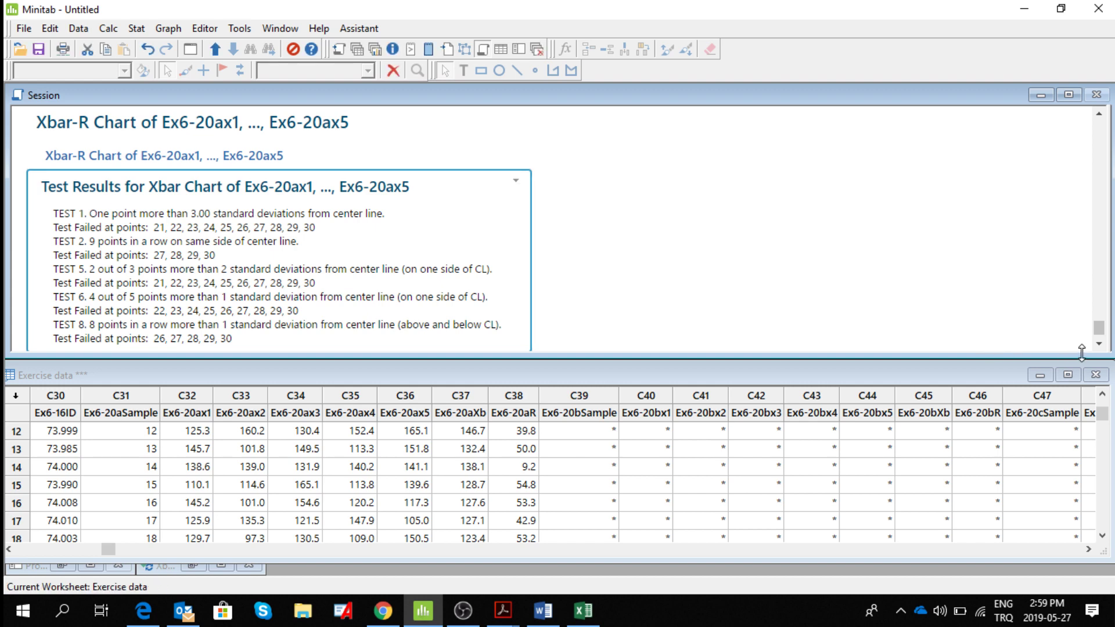
scroll(1099, 344, "down", 3)
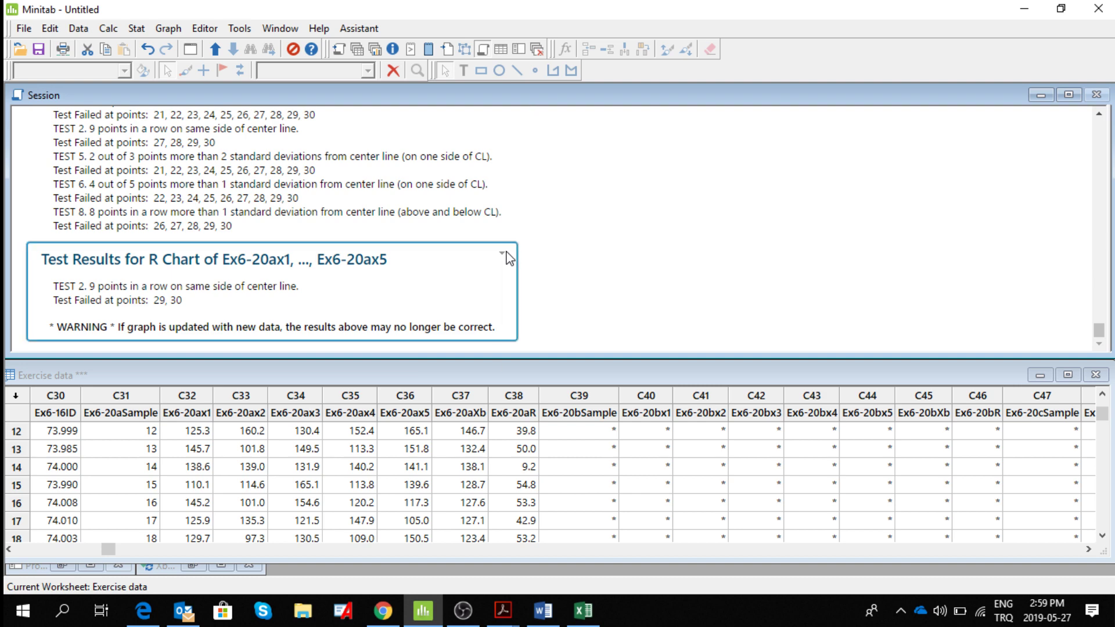
left_click(504, 253)
left_click(556, 344)
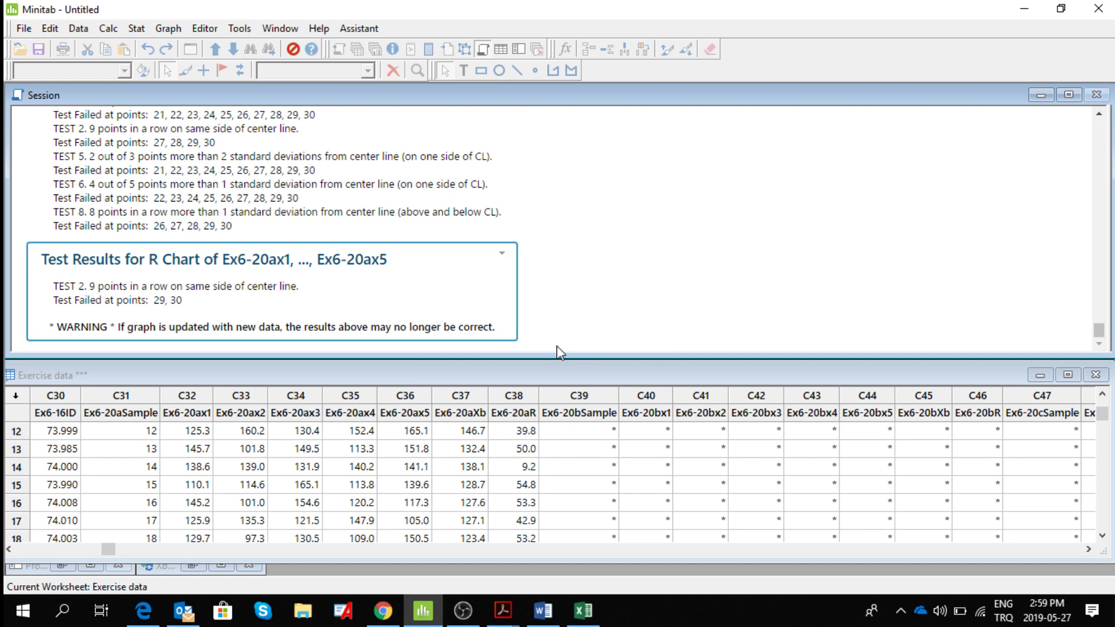
Switch to Word and examine the inserted Xbar-R chart together with the points failing each Xbar and R test.
left_click(543, 611)
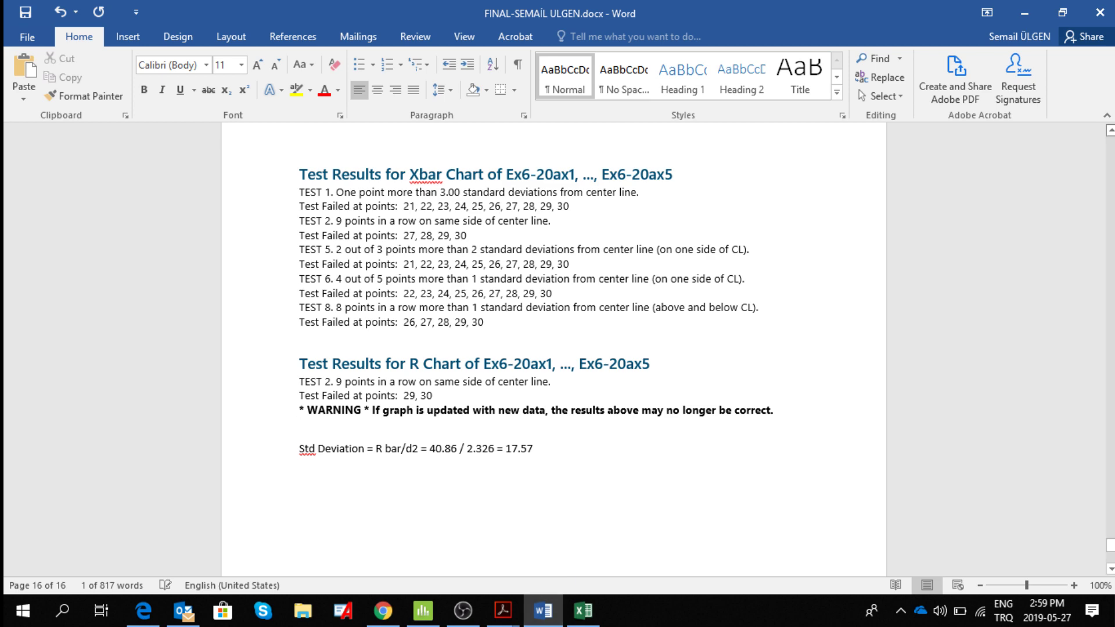
scroll(552, 348, "up", 5)
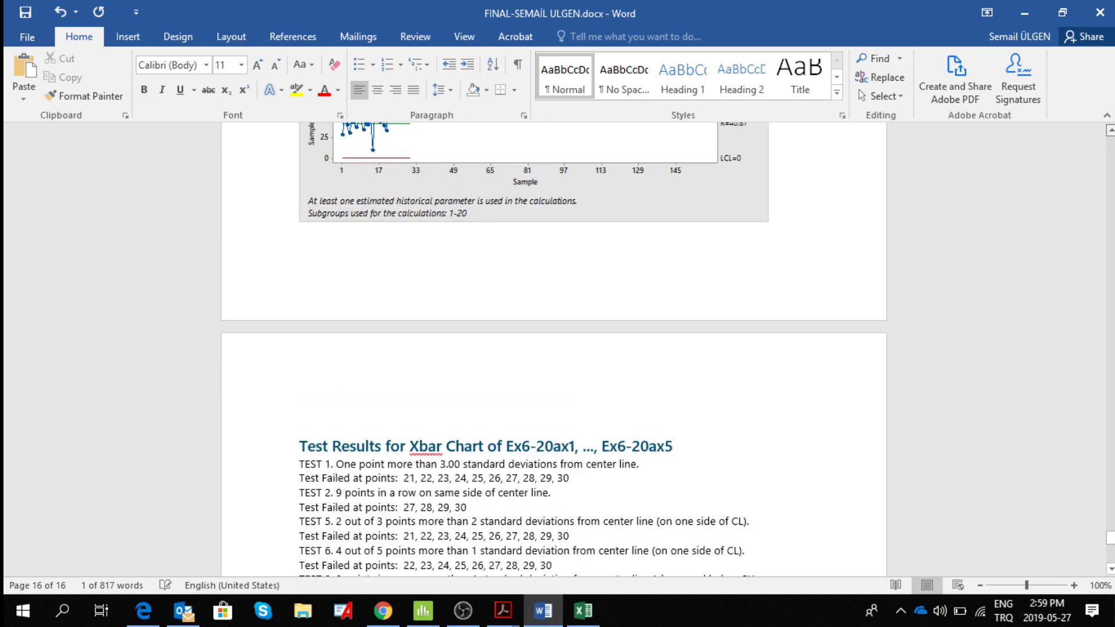
scroll(512, 343, "up", 4)
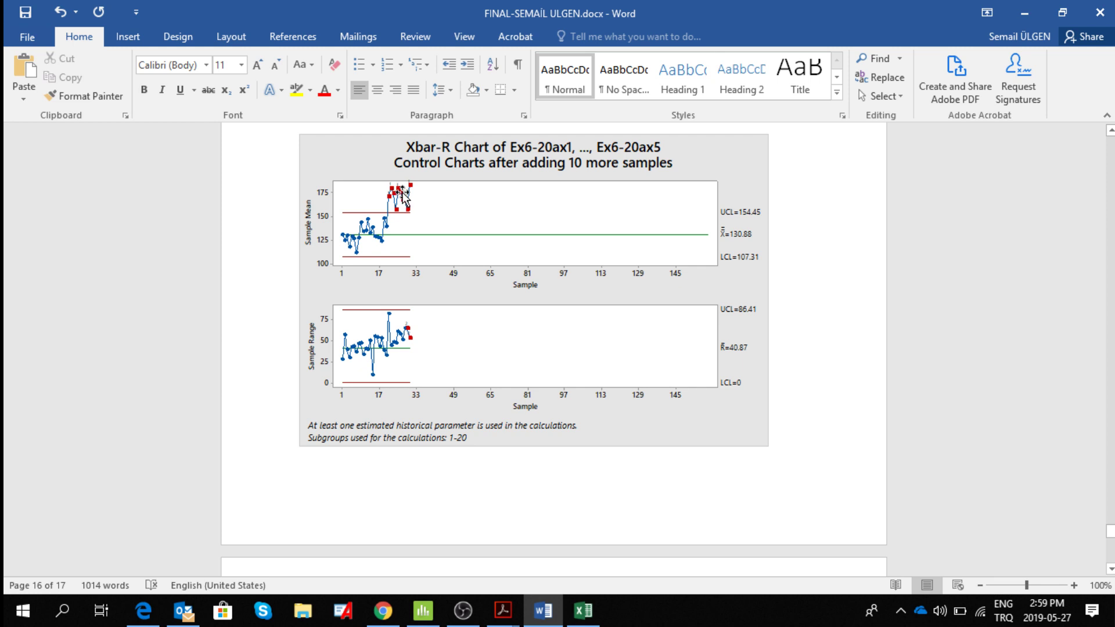
left_click(1111, 569)
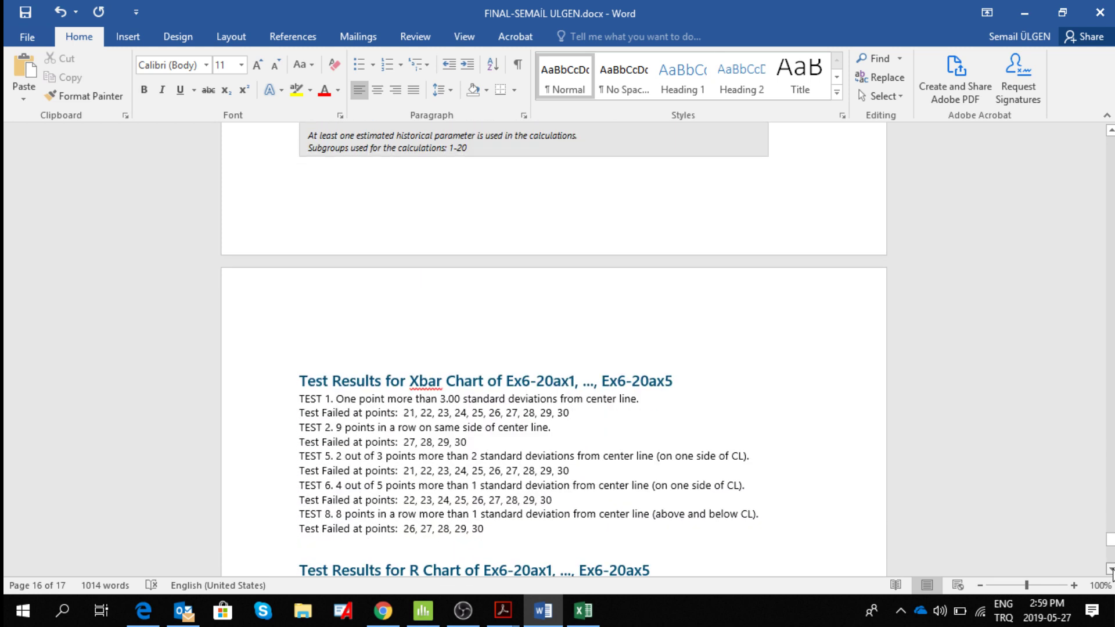
left_click(541, 350)
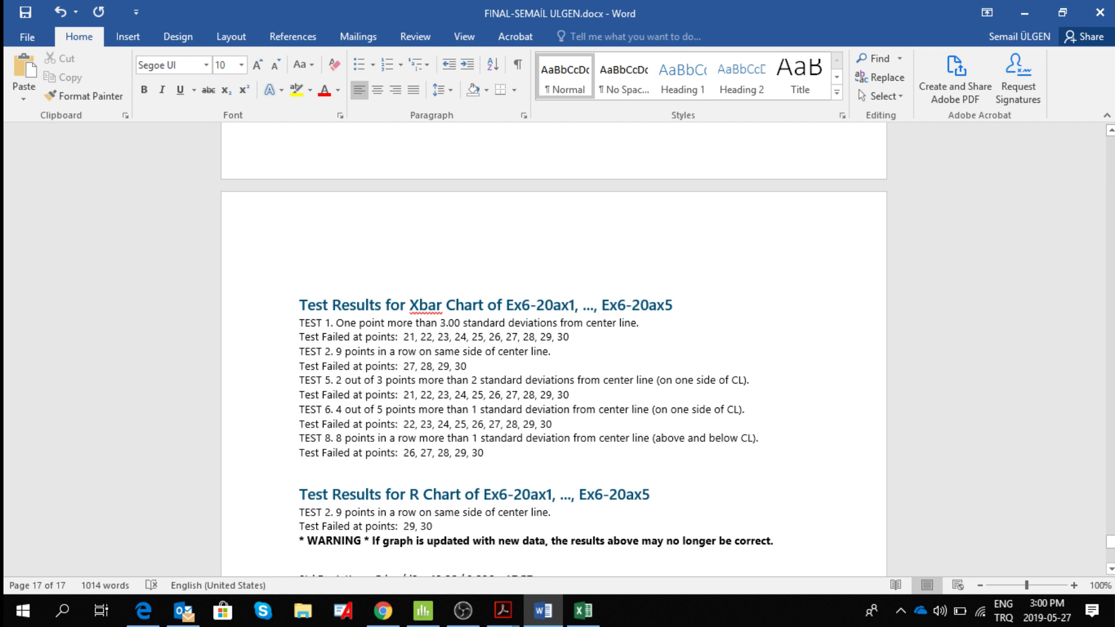
left_click(1110, 132)
scroll(560, 182, "up", 6)
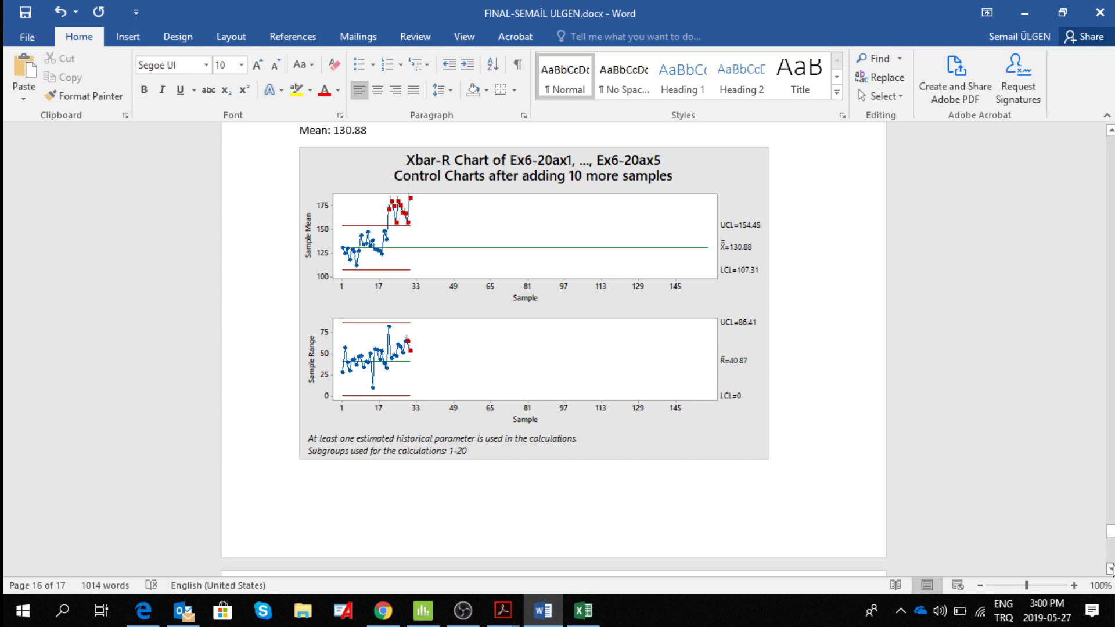
left_click_drag(1109, 568, 1109, 568)
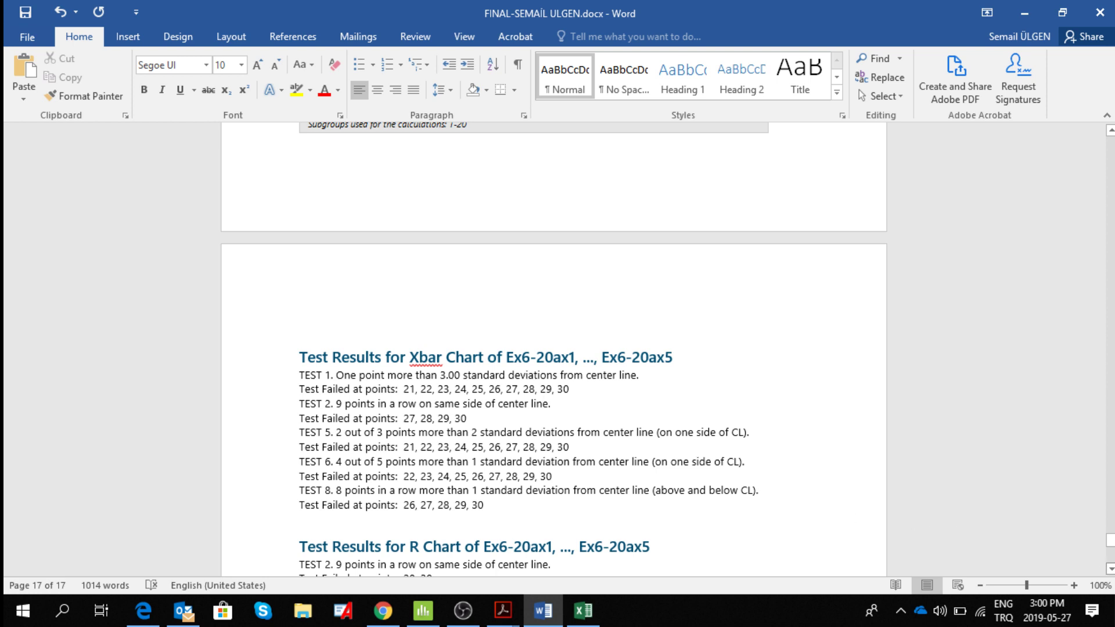
scroll(1110, 568, "down", 4)
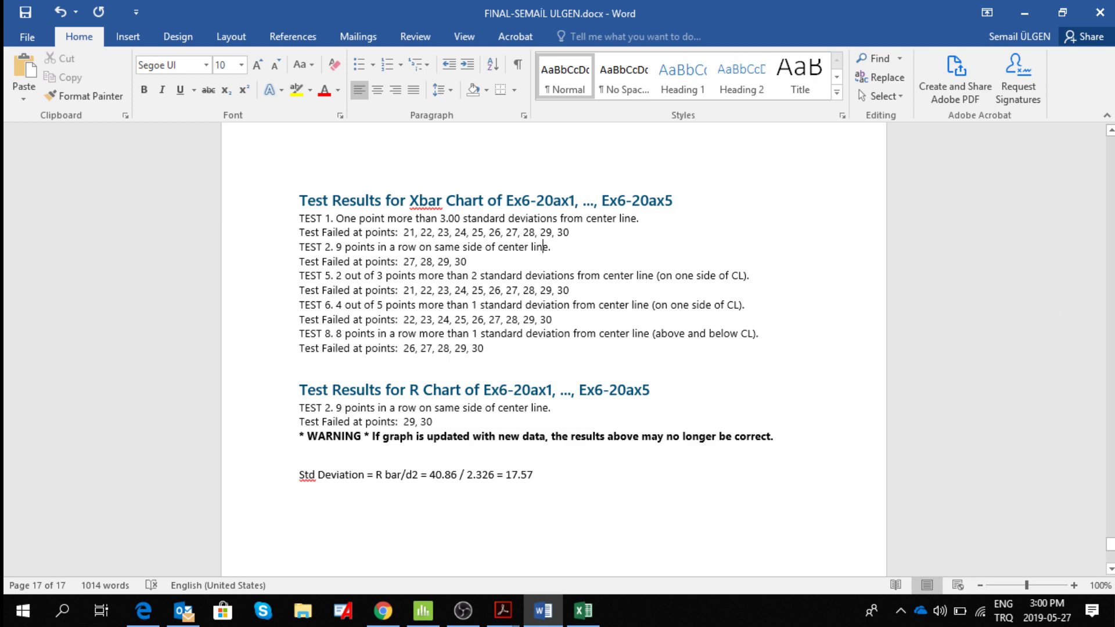
scroll(1110, 132, "up", 4)
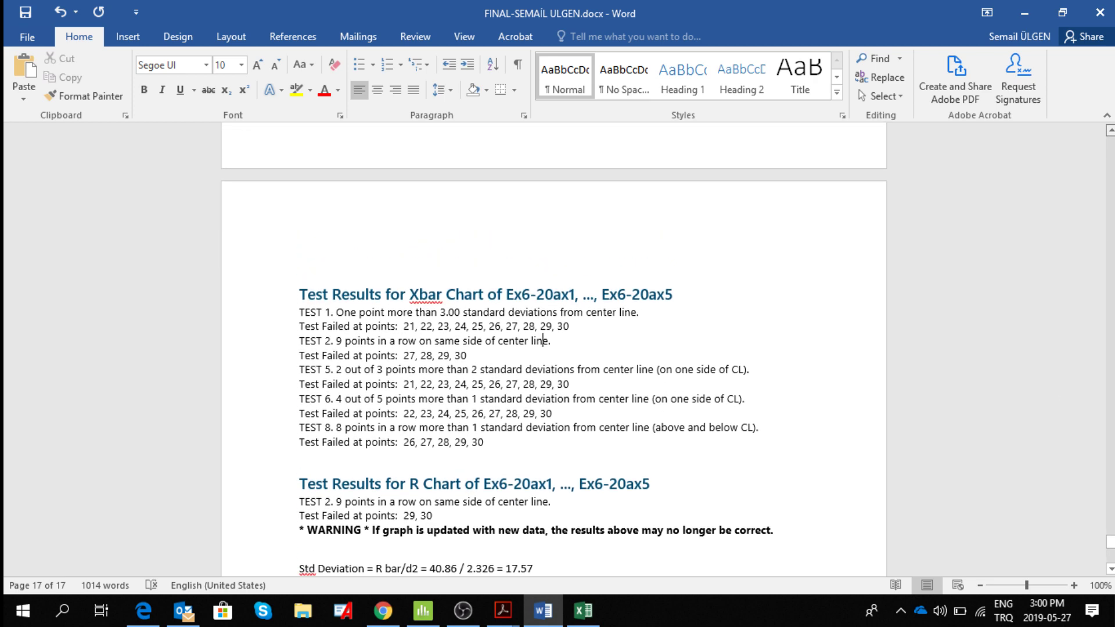
scroll(553, 348, "up", 4)
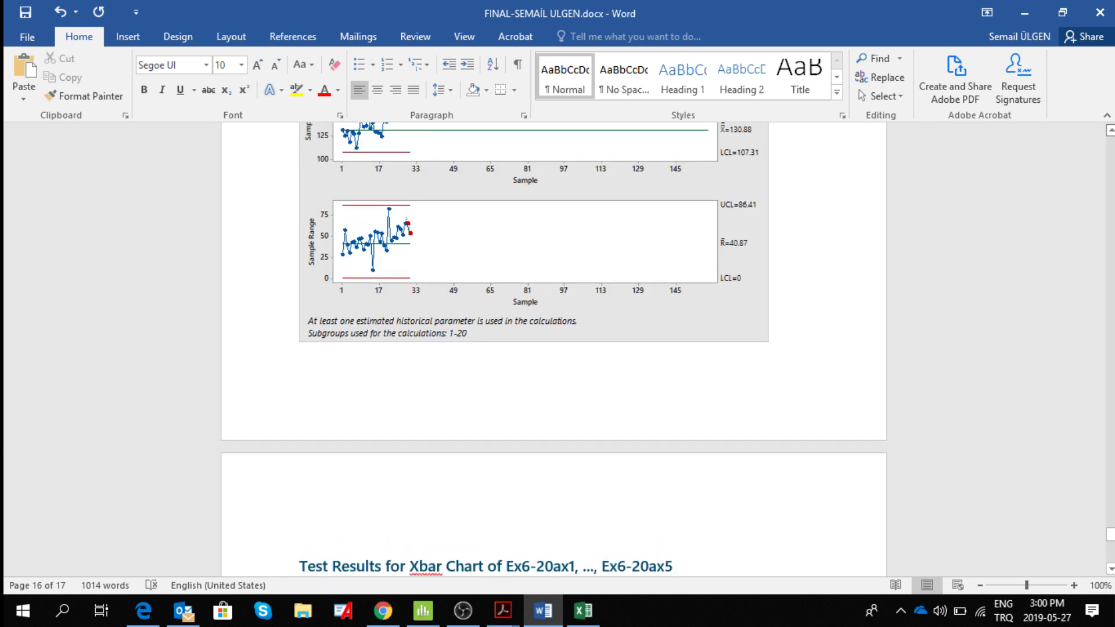
scroll(553, 349, "up", 1)
left_click(1110, 130)
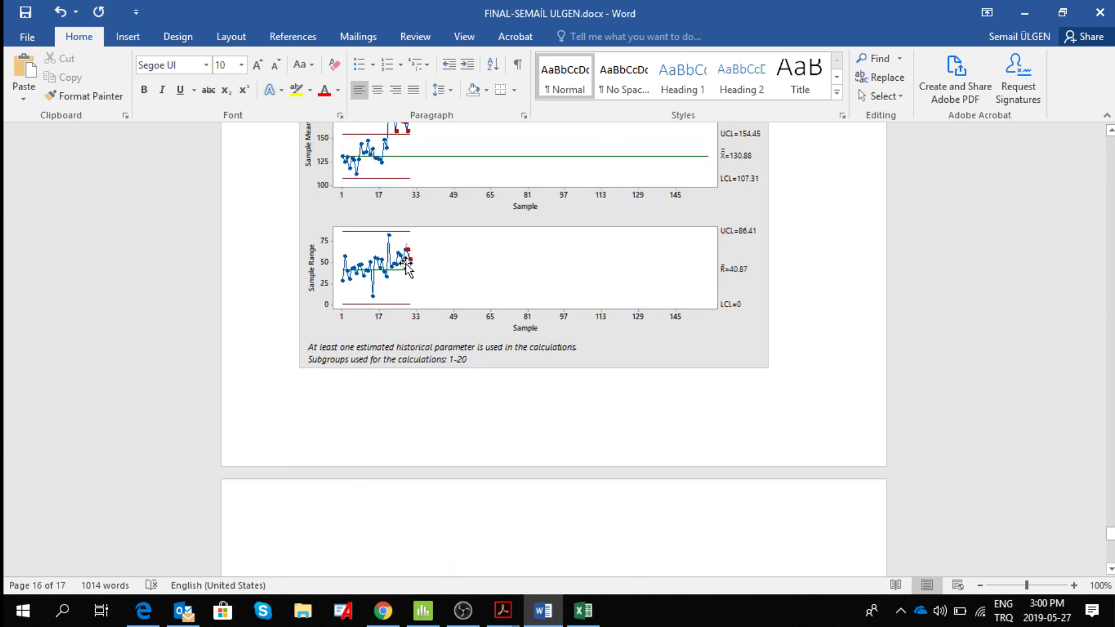
left_click(408, 268)
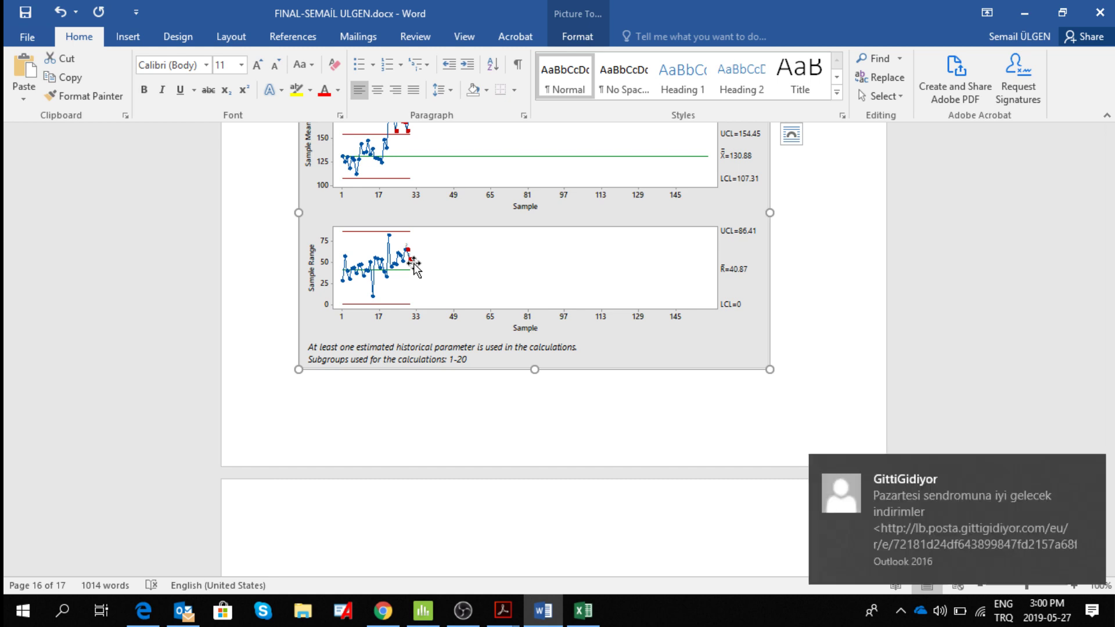
Dismiss the incoming mail notification and disconnect the computer from the CHQ wireless network.
left_click(1097, 470)
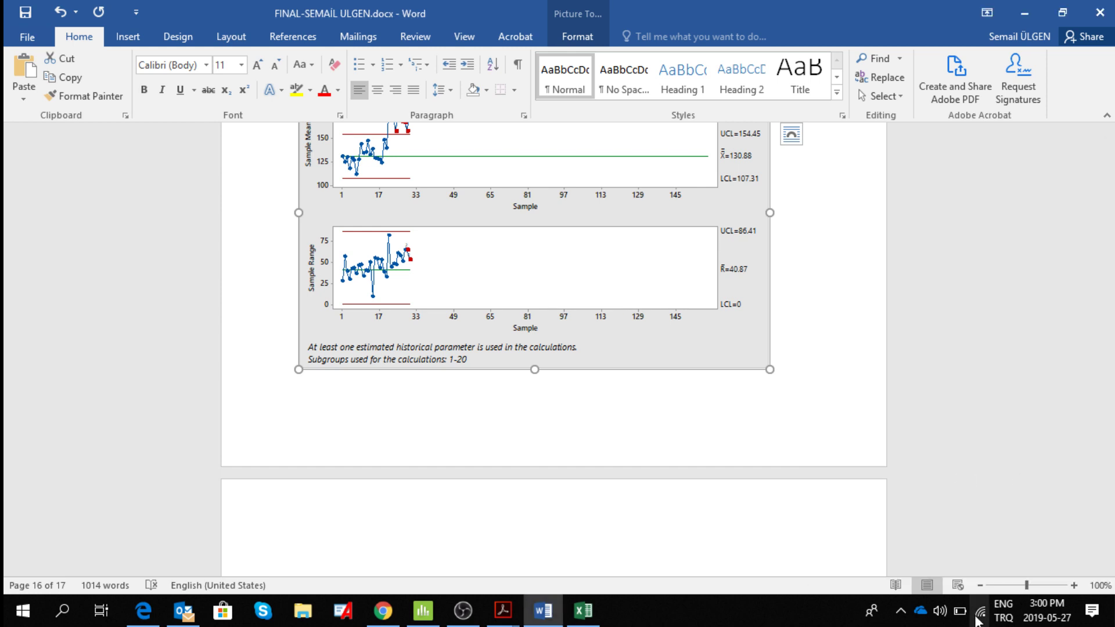
left_click(980, 614)
right_click(982, 613)
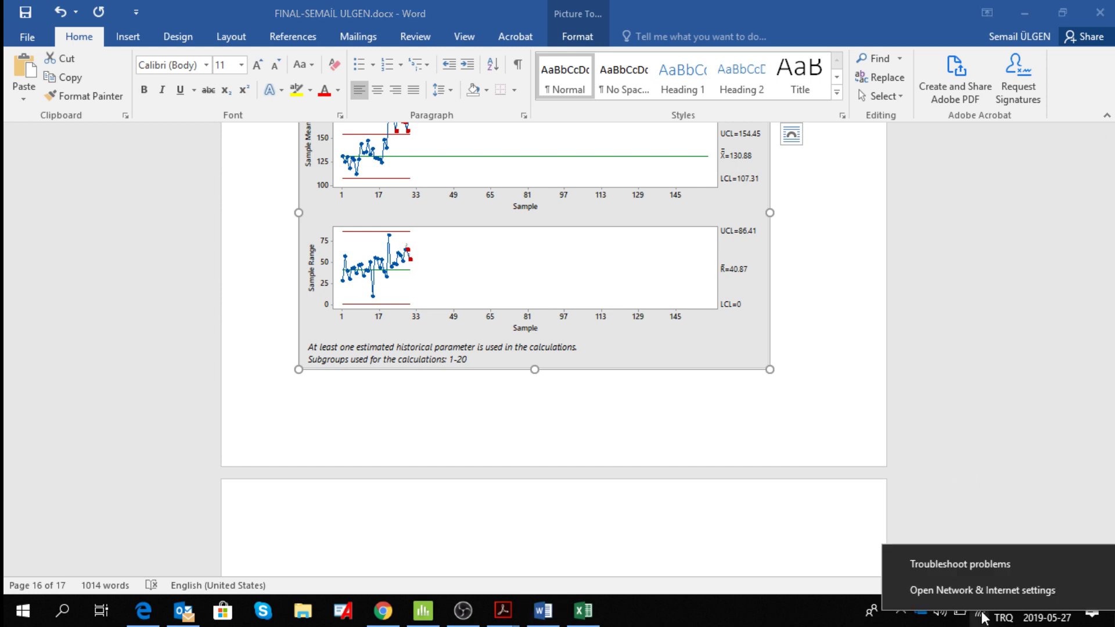
left_click(984, 619)
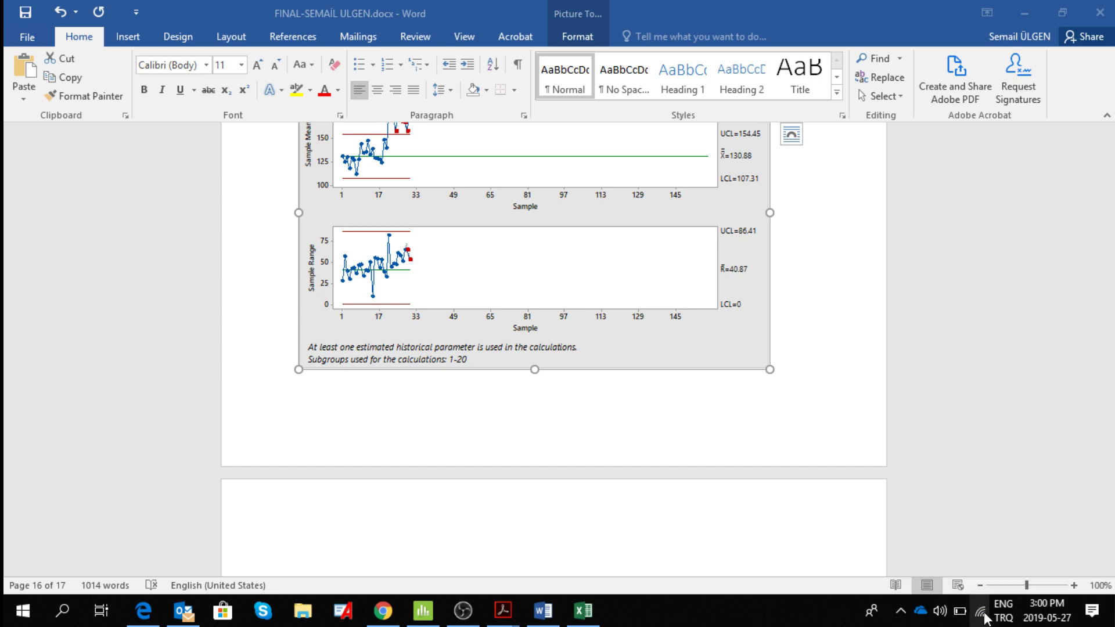
right_click(984, 614)
left_click(983, 613)
left_click(982, 614)
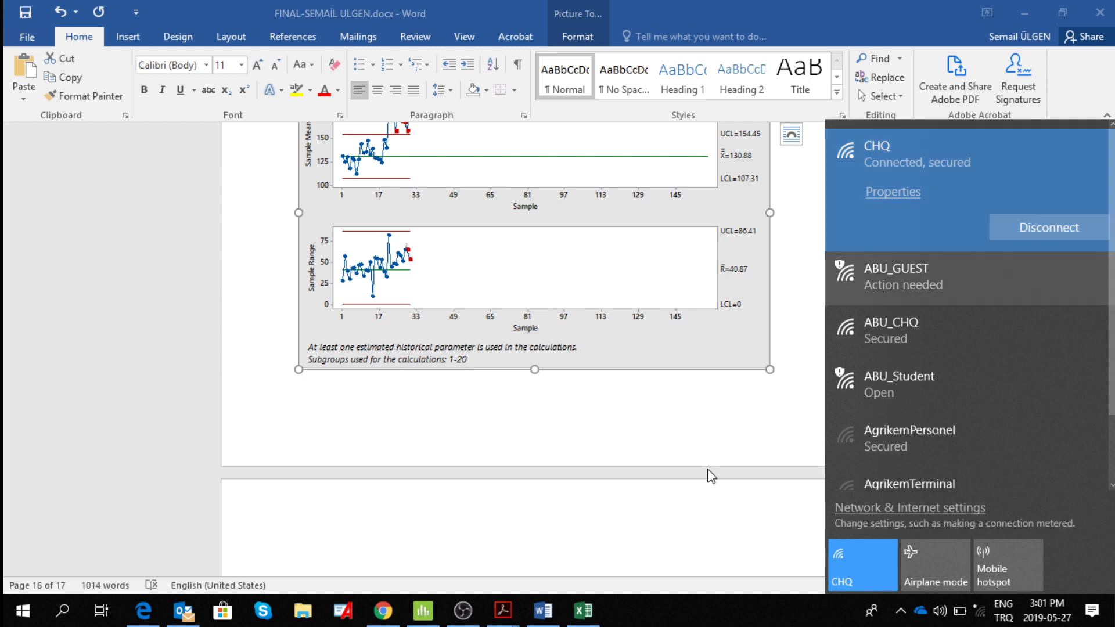
left_click(1048, 235)
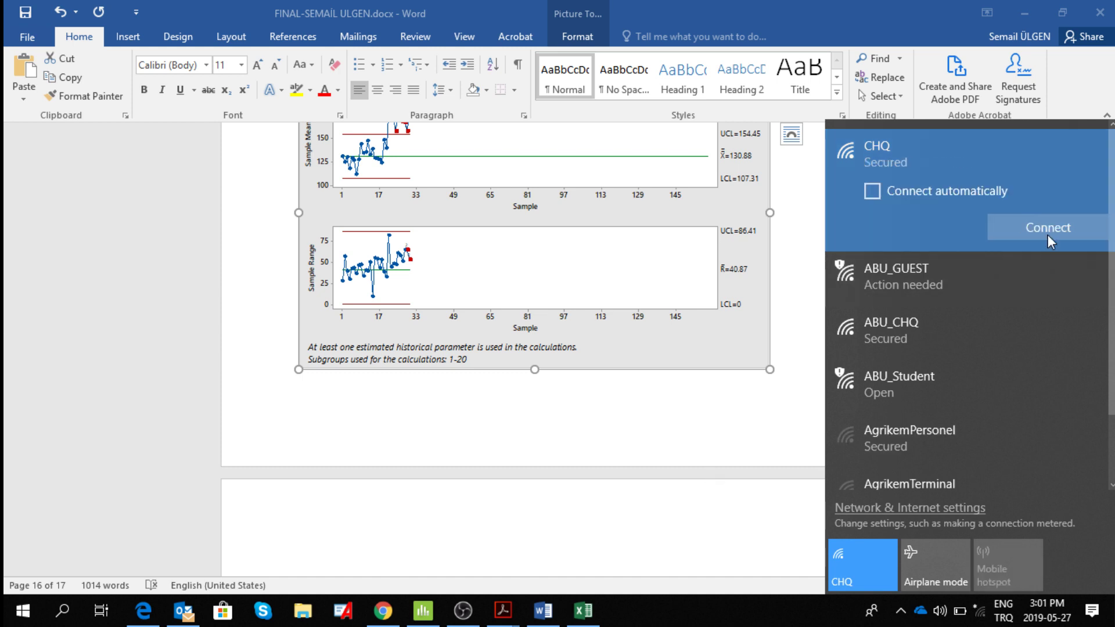
left_click(709, 424)
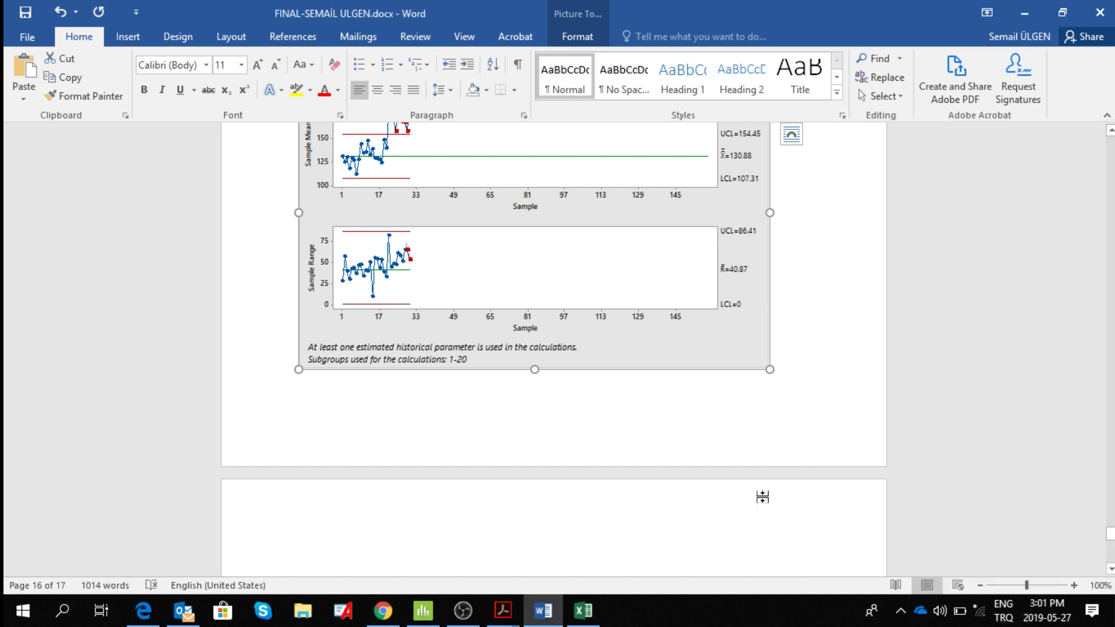
Review the listed Xbar and R test failures again and compare them with the out-of-control points on the chart.
scroll(762, 497, "down", 3)
left_click(1110, 571)
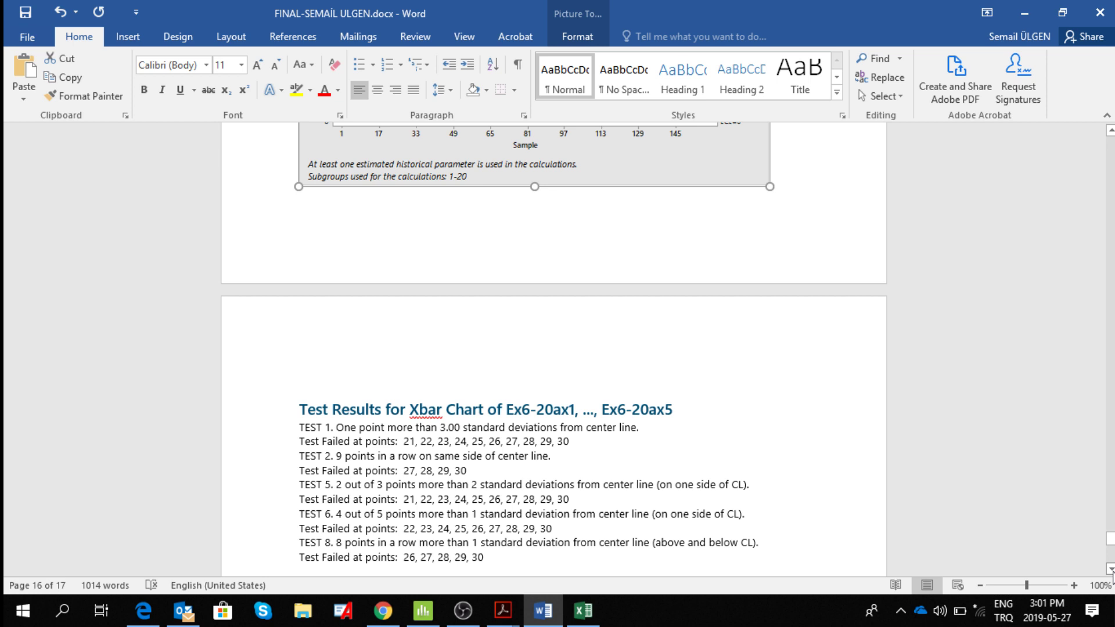
left_click(1111, 570)
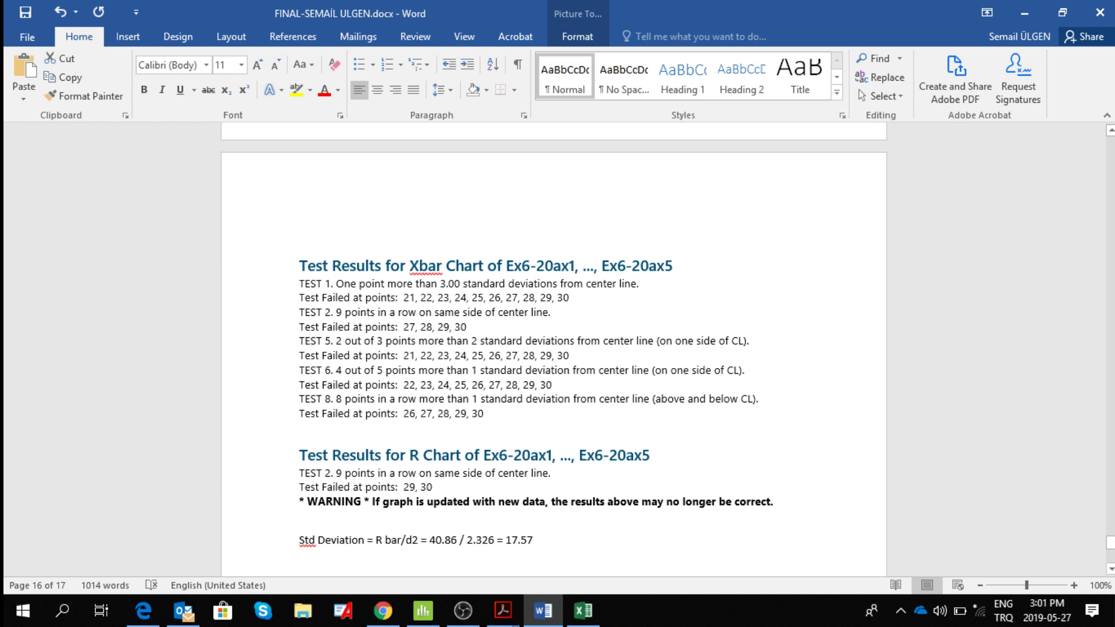
scroll(714, 524, "up", 6)
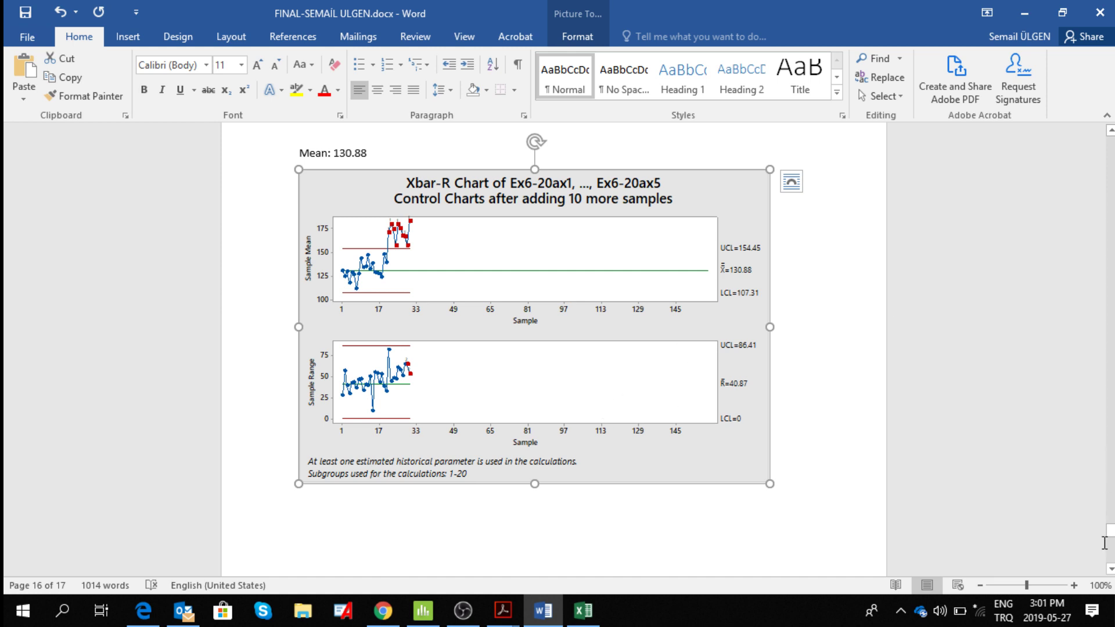
left_click(1111, 562)
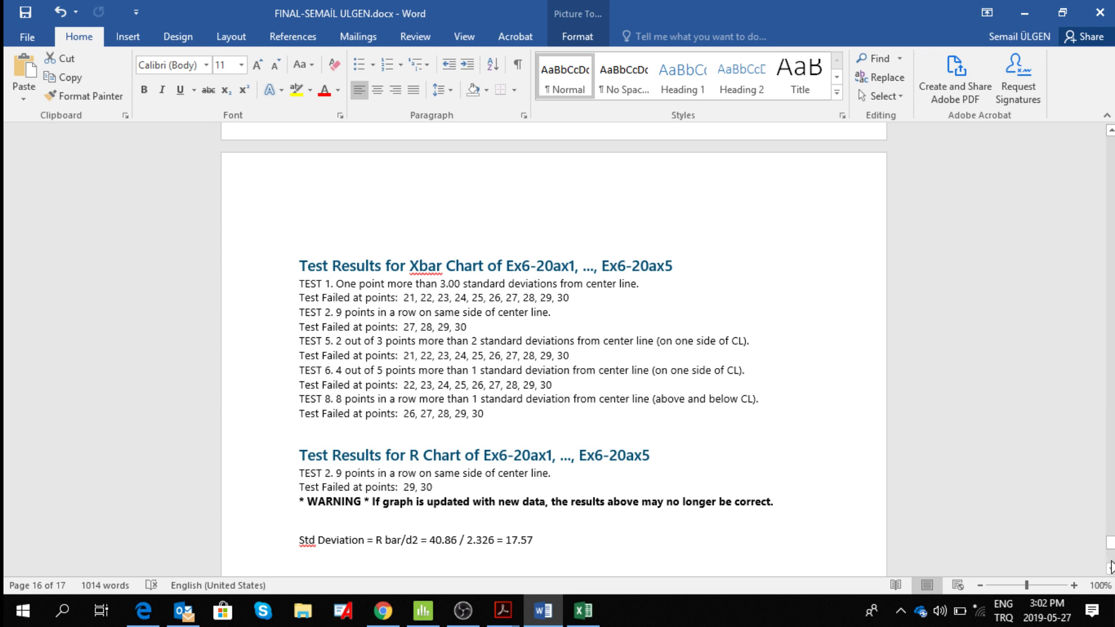
scroll(1110, 566, "down", 15)
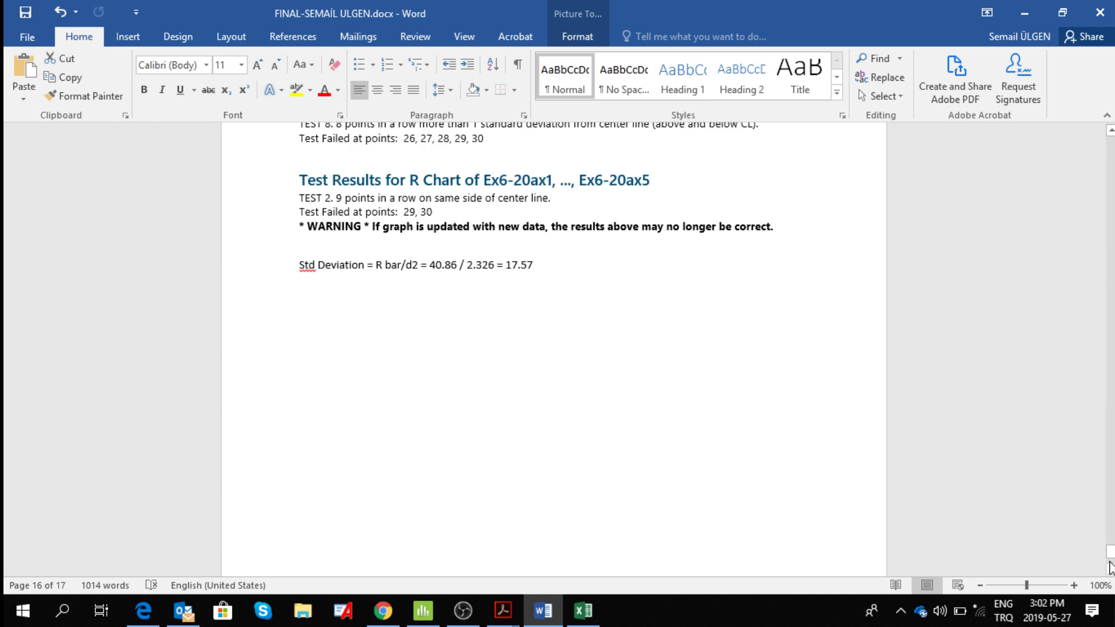
Add three blank lines after the standard deviation calculation that follows the R chart test results.
left_click(1111, 131)
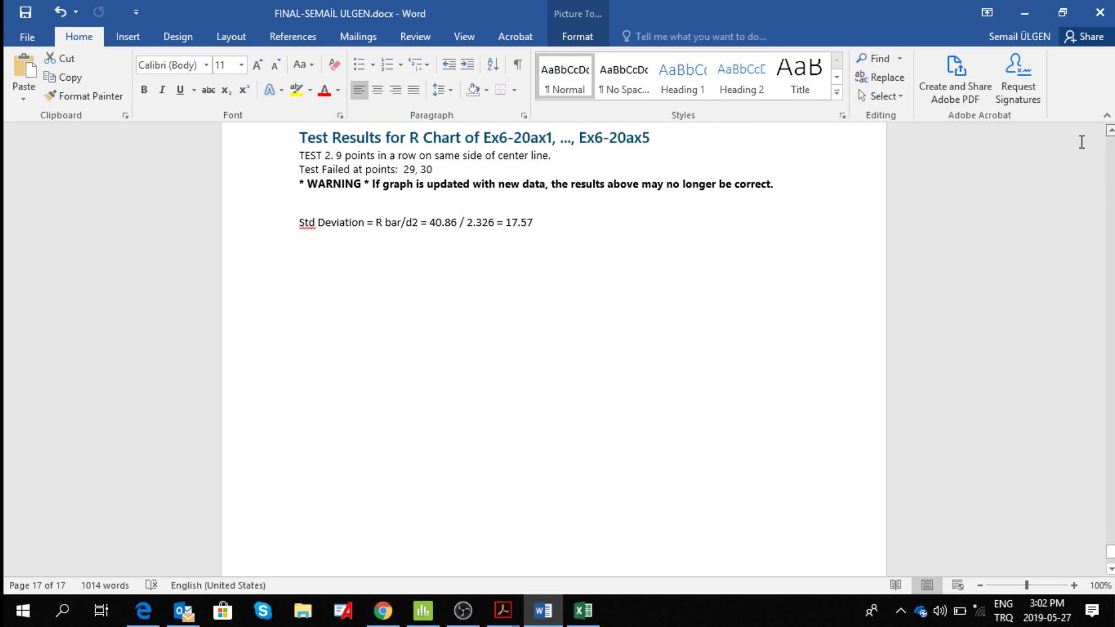
left_click(322, 328)
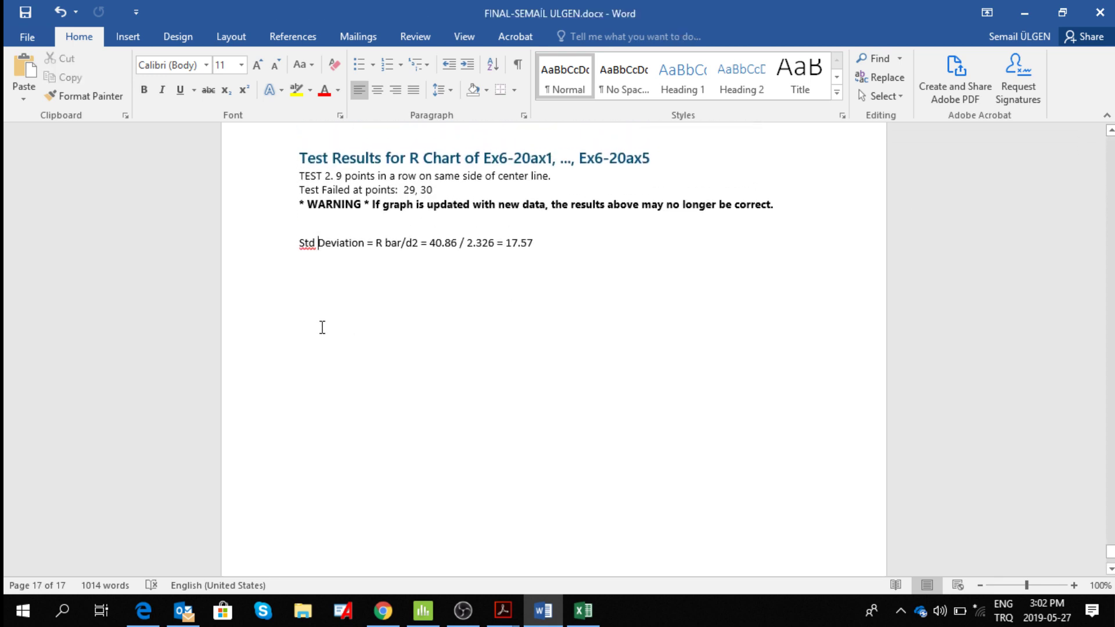
left_click(561, 240)
key("Return")
key("Return")
key("Return")
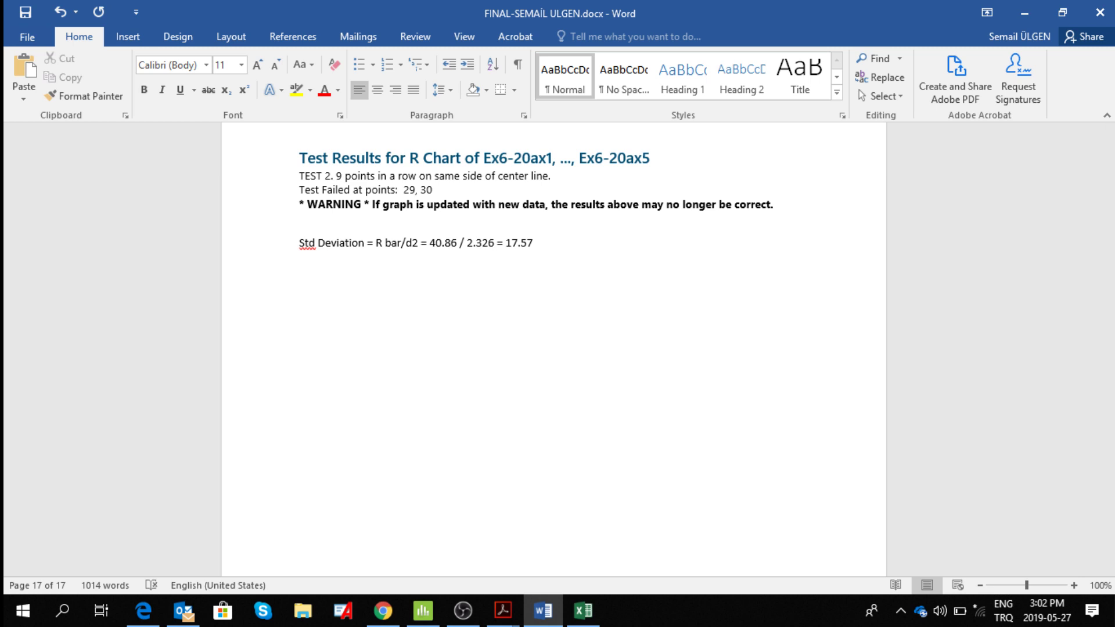
Switch to ch06.pdf in Acrobat and examine the part (b) Xbar-R chart solution, its test results and its conclusion.
left_click(1024, 14)
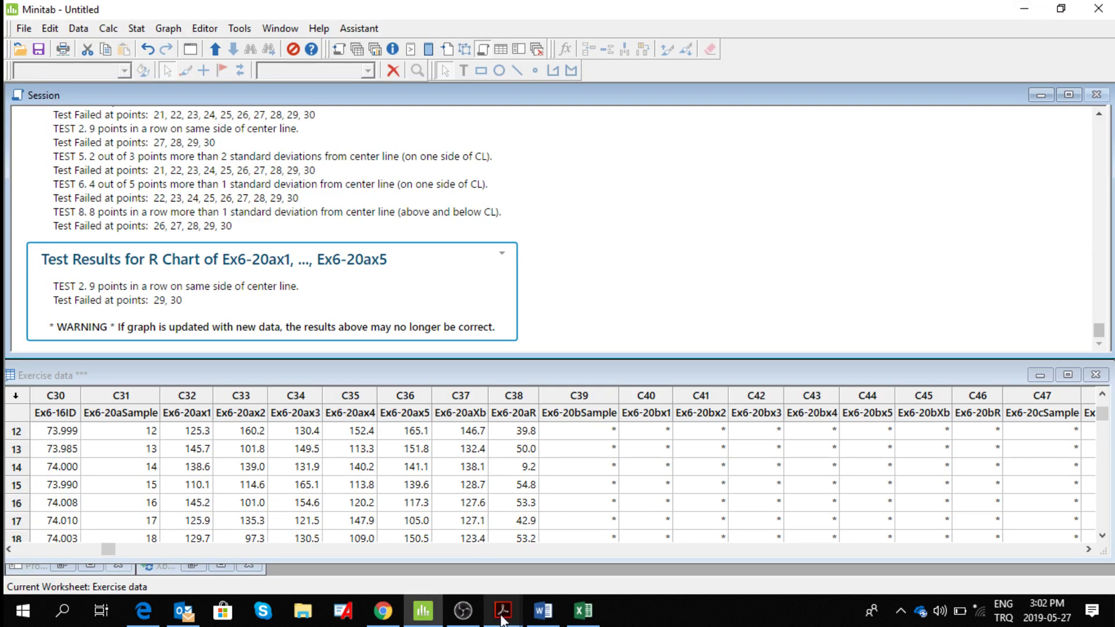
mouse_move(503, 619)
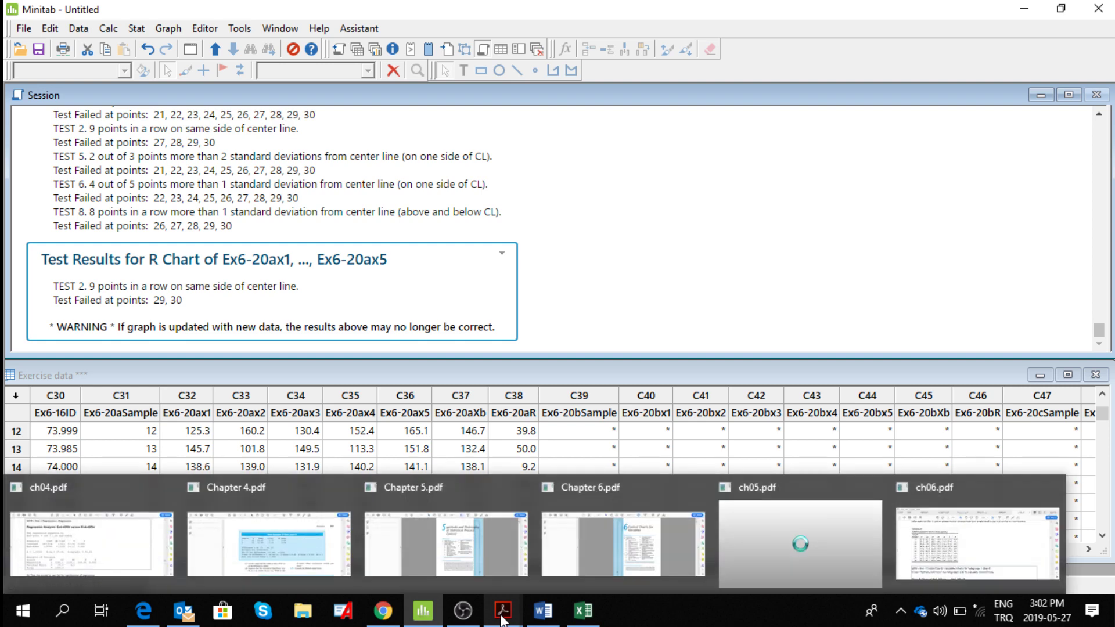
left_click(948, 555)
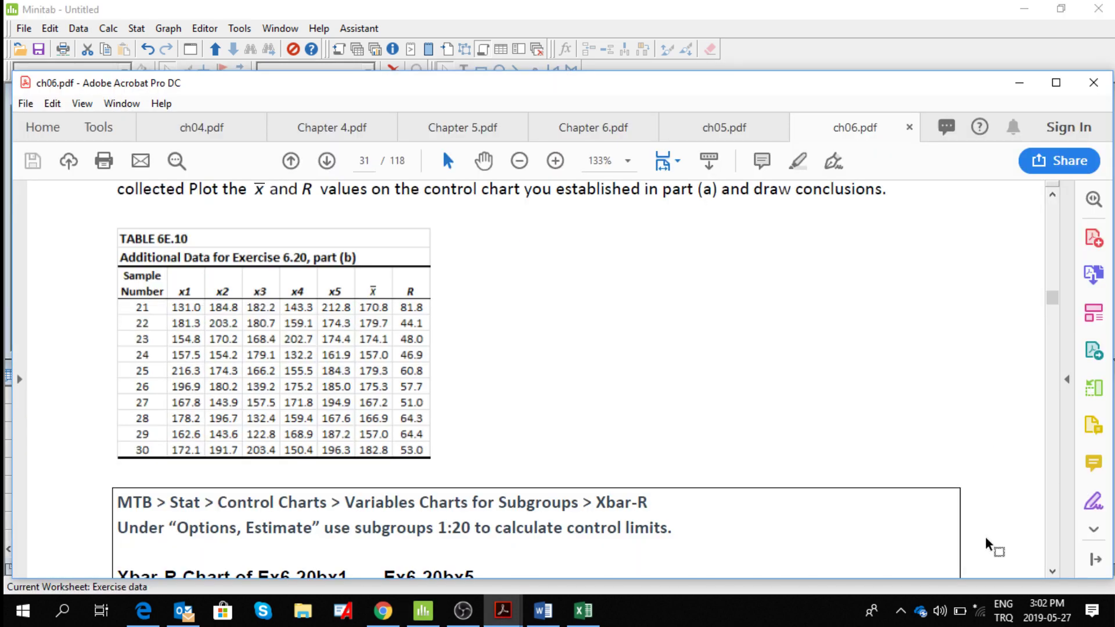
scroll(1053, 575, "down", 8)
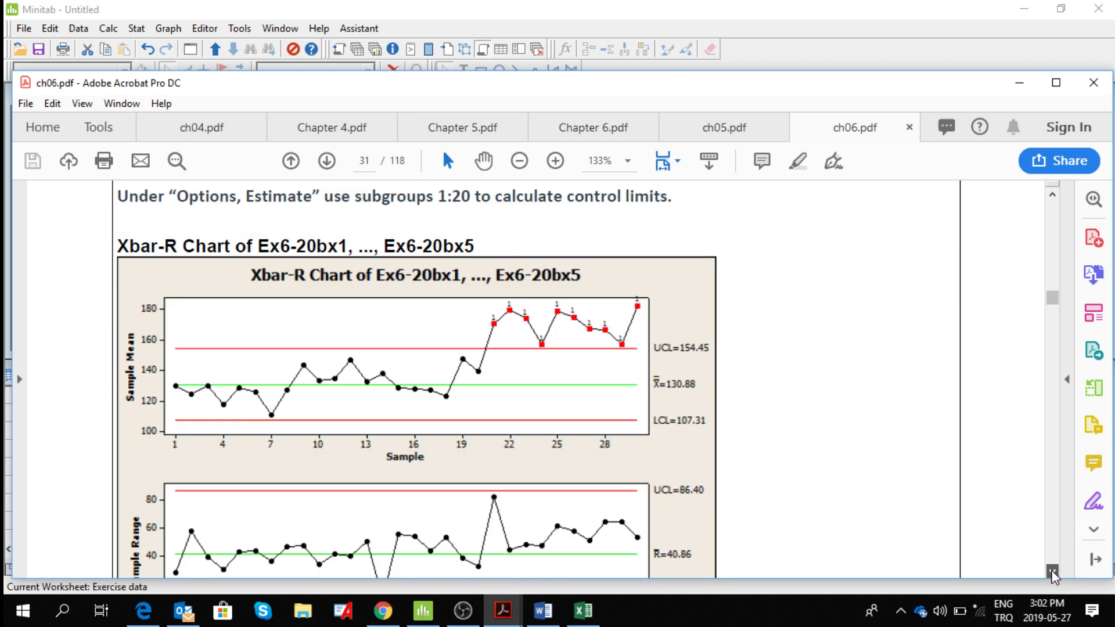
scroll(1054, 575, "down", 5)
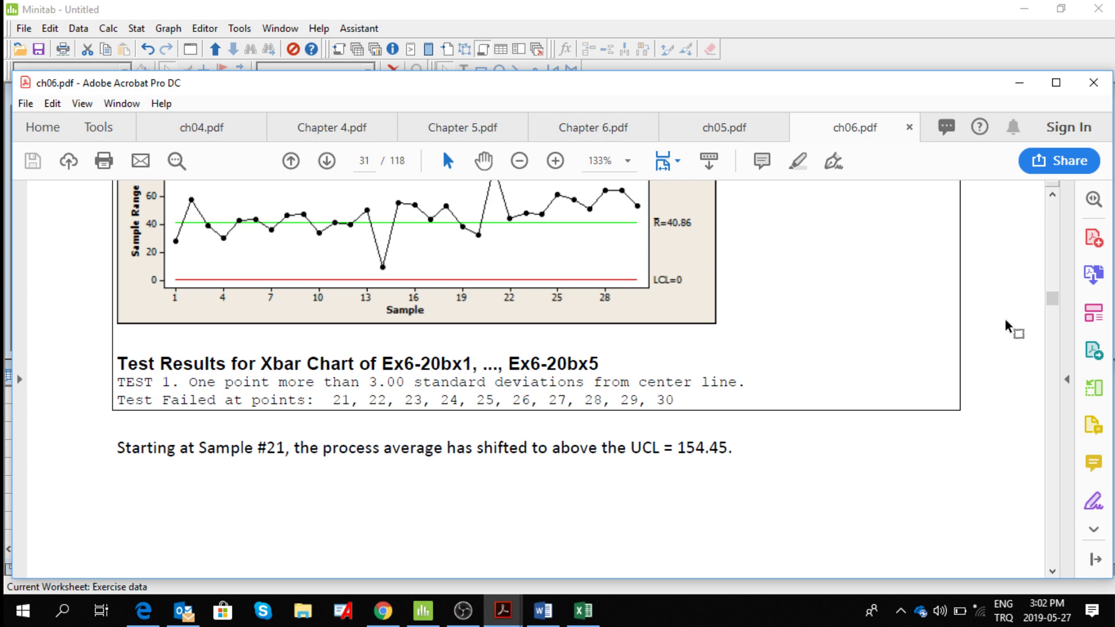
left_click_drag(1052, 195, 1052, 195)
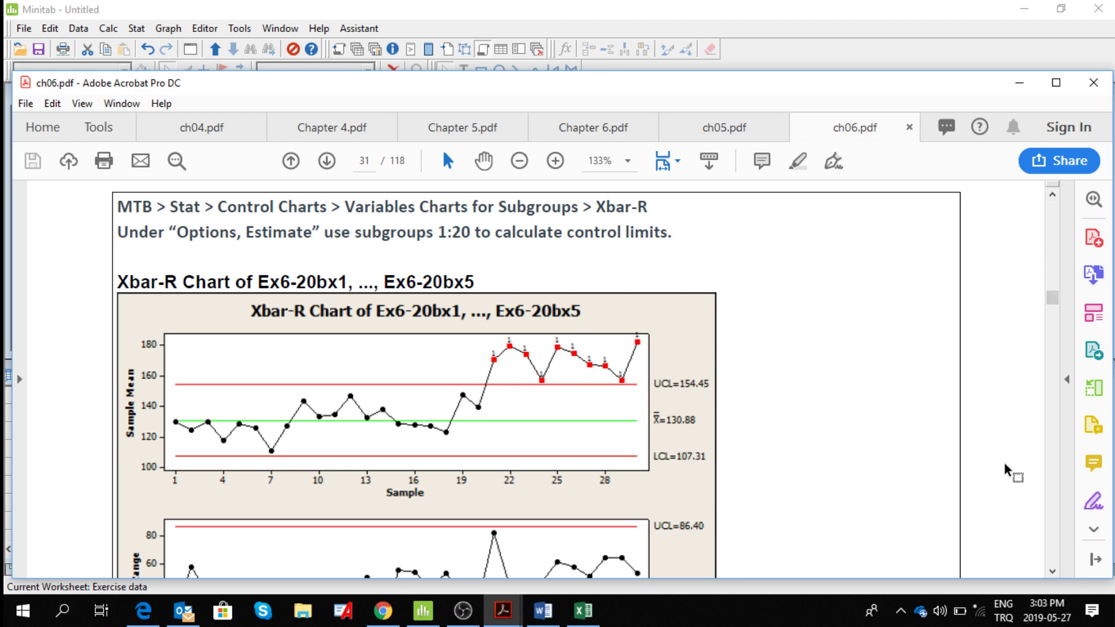
Read the Exercise 6.20 part (c) question and its table of additional data for samples 31 to 40.
left_click(1053, 574)
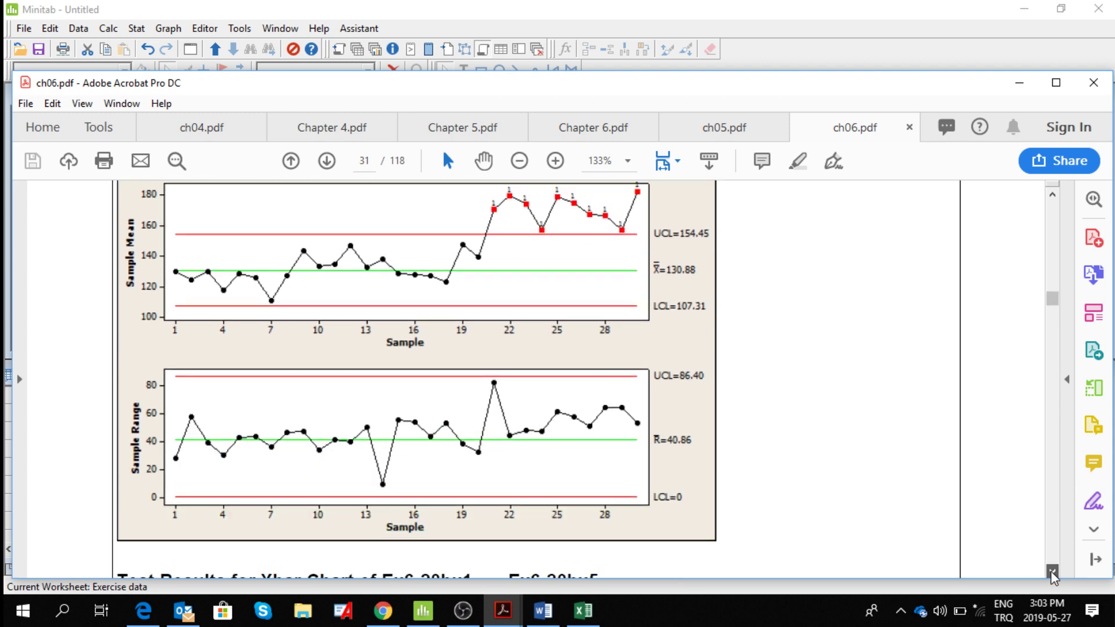
left_click(1052, 572)
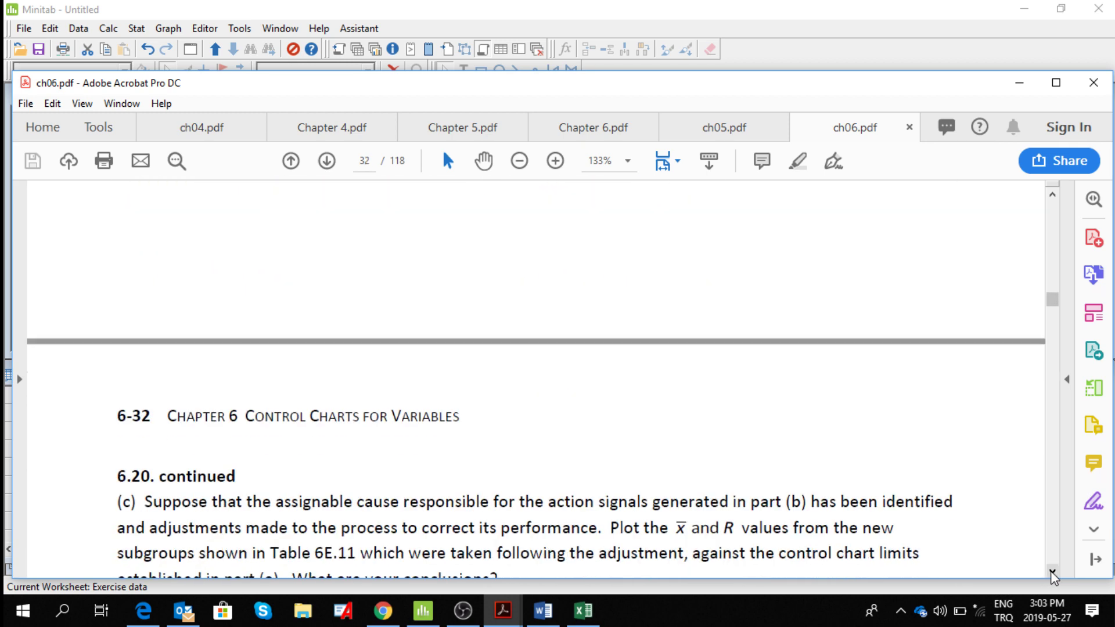
left_click(1051, 572)
left_click(1052, 572)
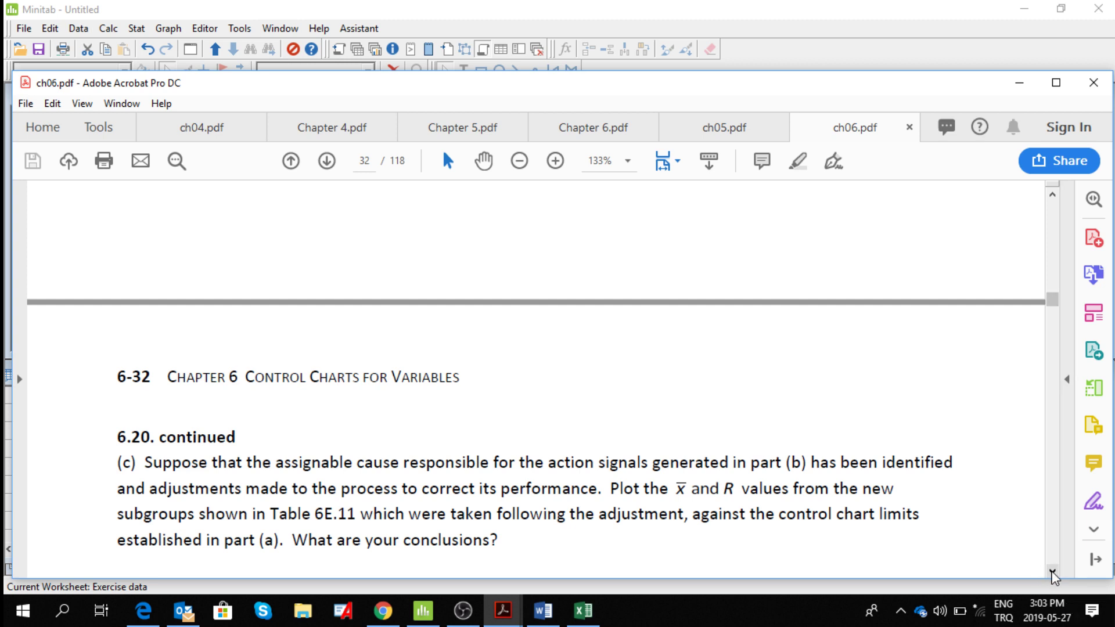
left_click(1052, 573)
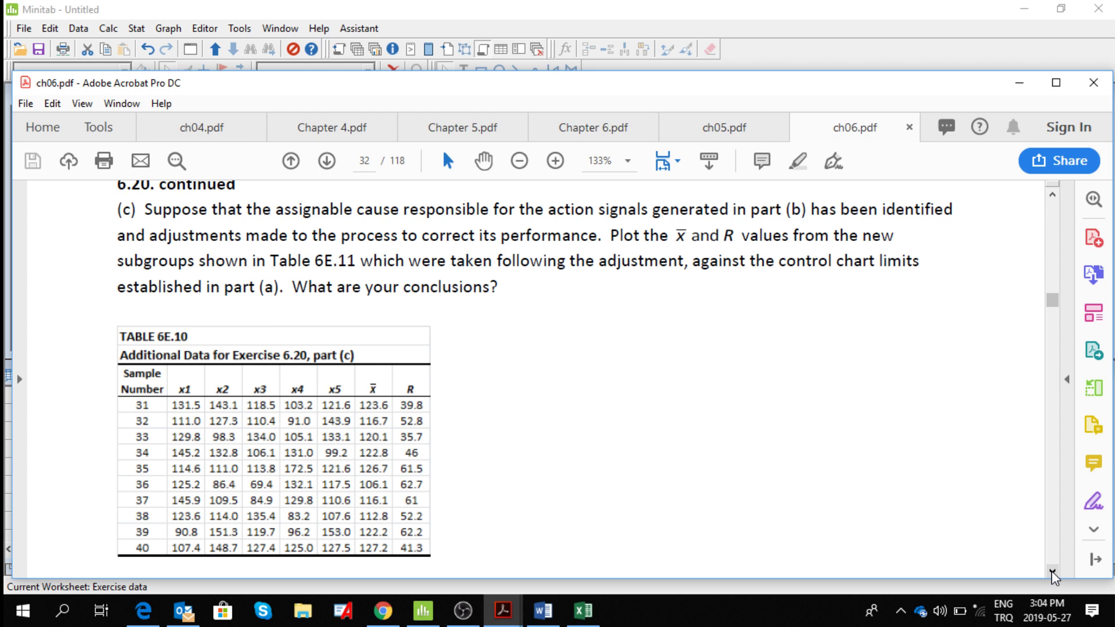
left_click(1052, 572)
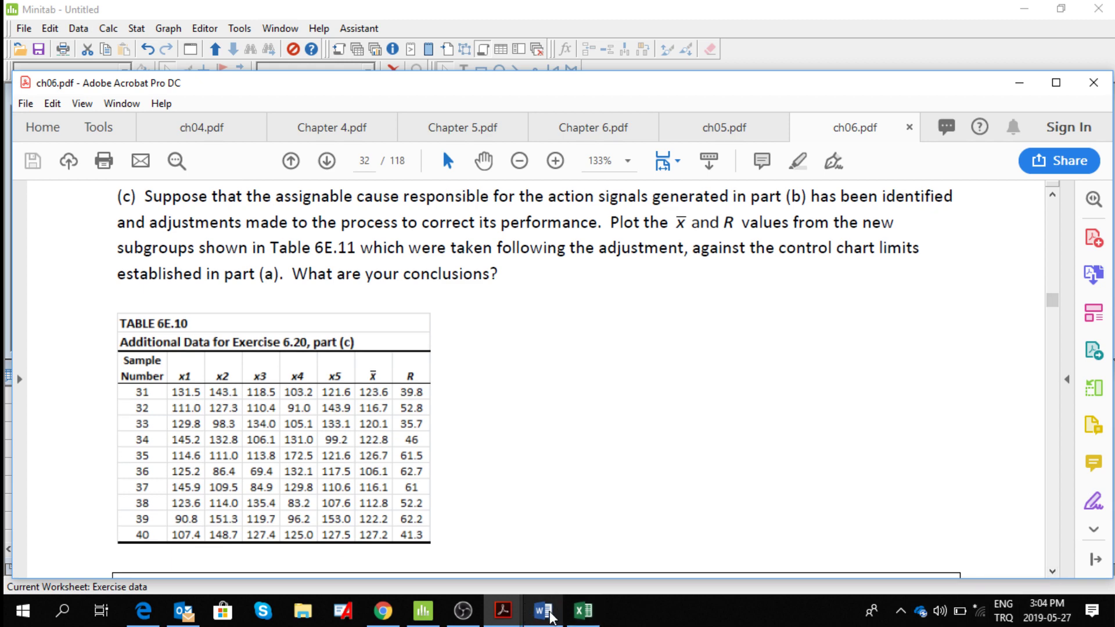
Switch to Minitab and copy the part (c) data columns C47 to C54, Ex6-20cSample through Ex6-20cR.
left_click(424, 610)
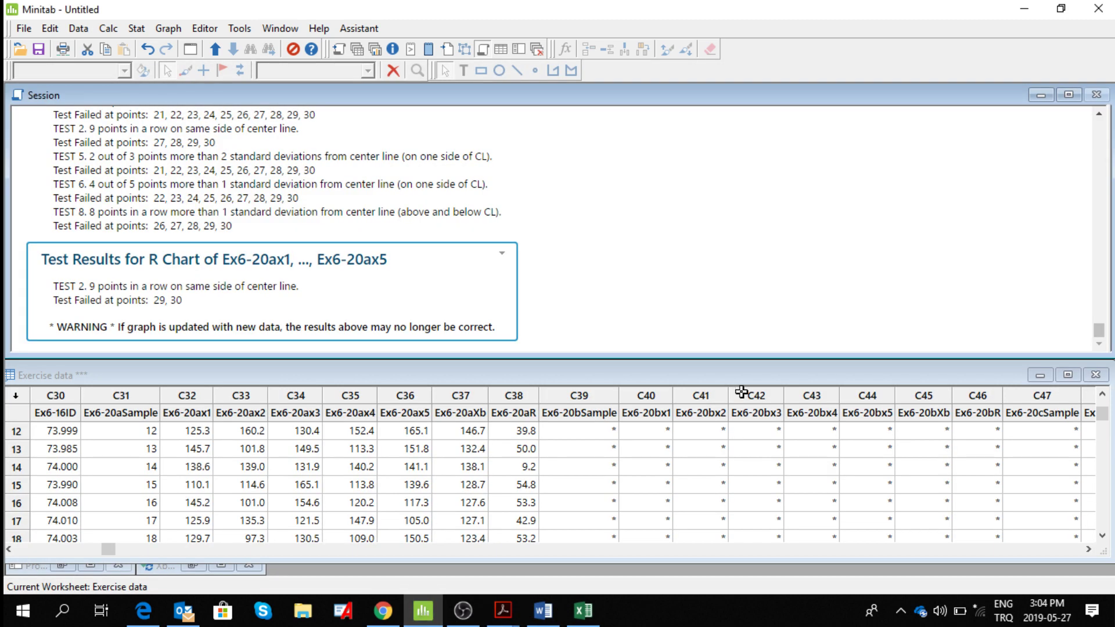
left_click(1089, 550)
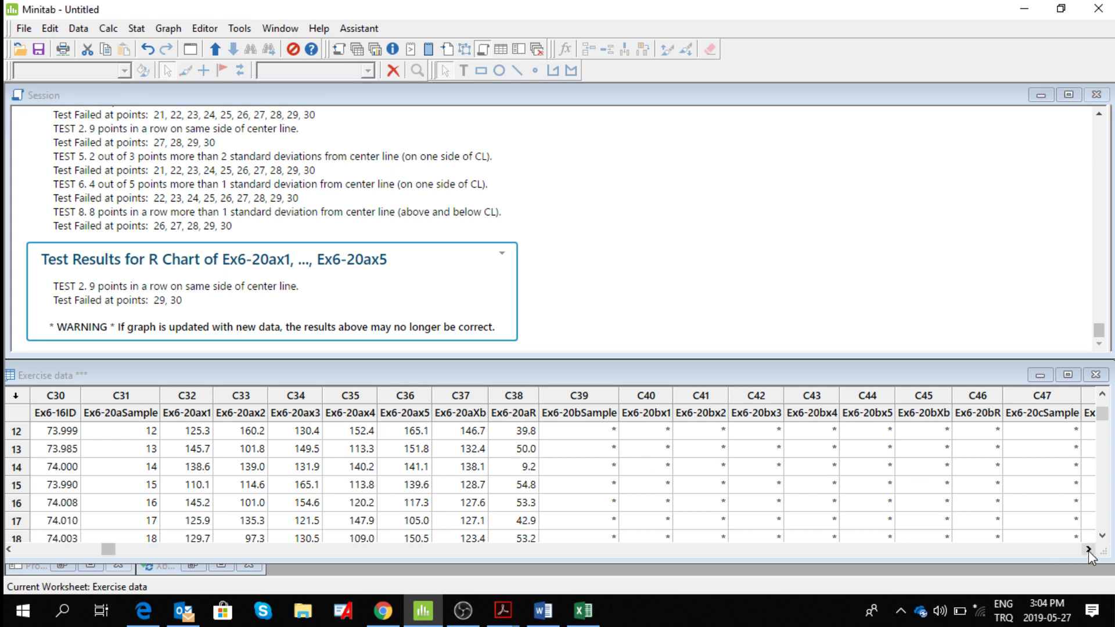
left_click(1088, 550)
left_click(1088, 551)
left_click(1087, 550)
left_click(1088, 551)
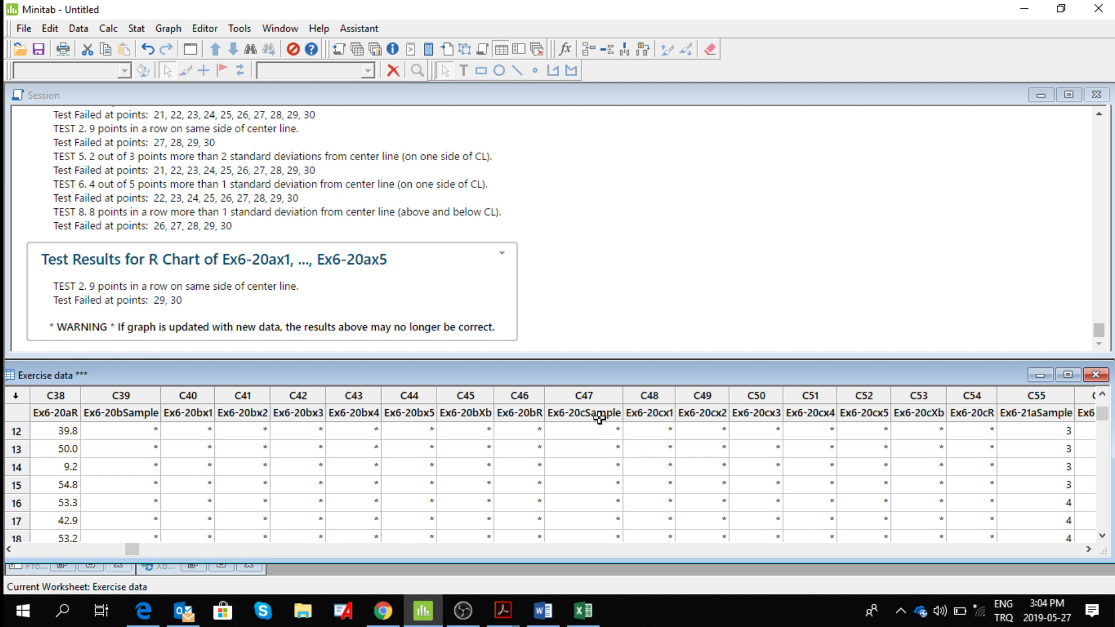
left_click_drag(587, 416, 639, 429)
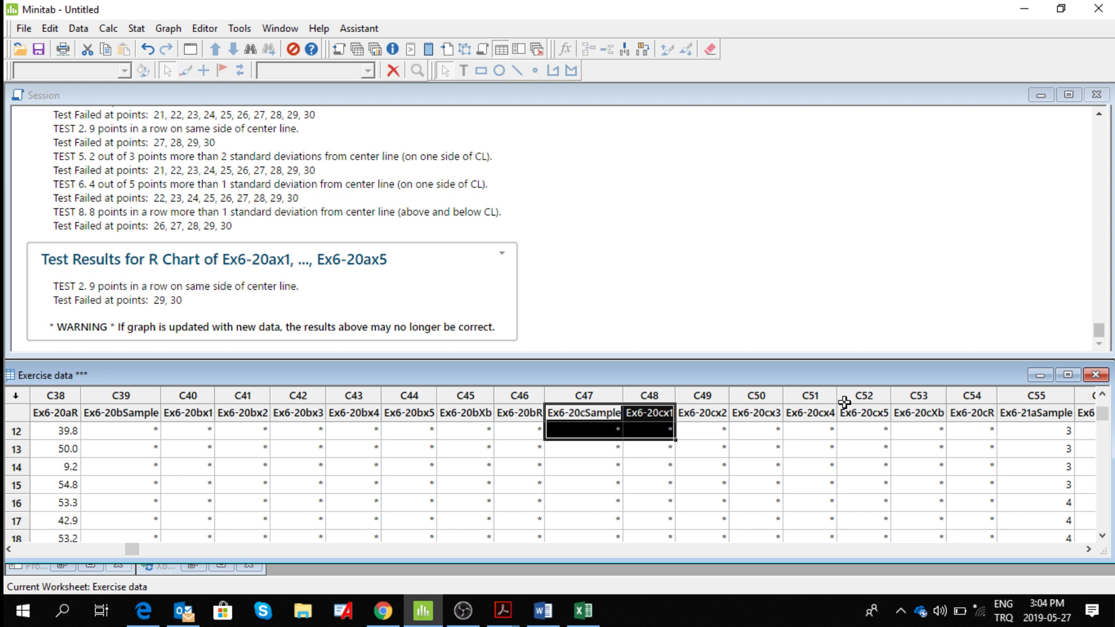
left_click(578, 392)
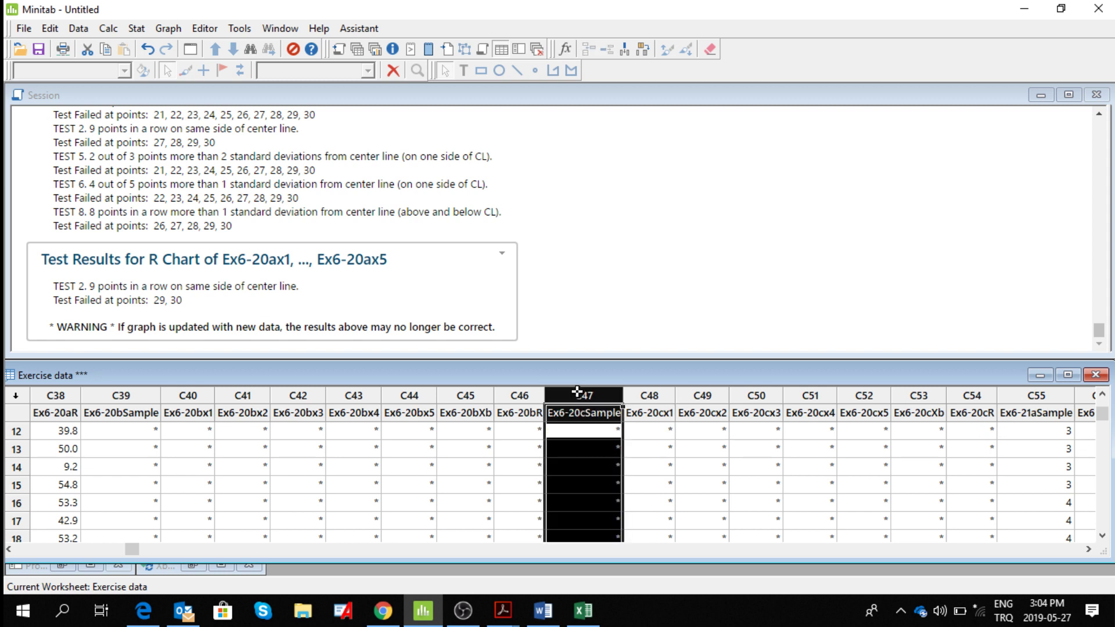
left_click_drag(576, 392, 962, 393)
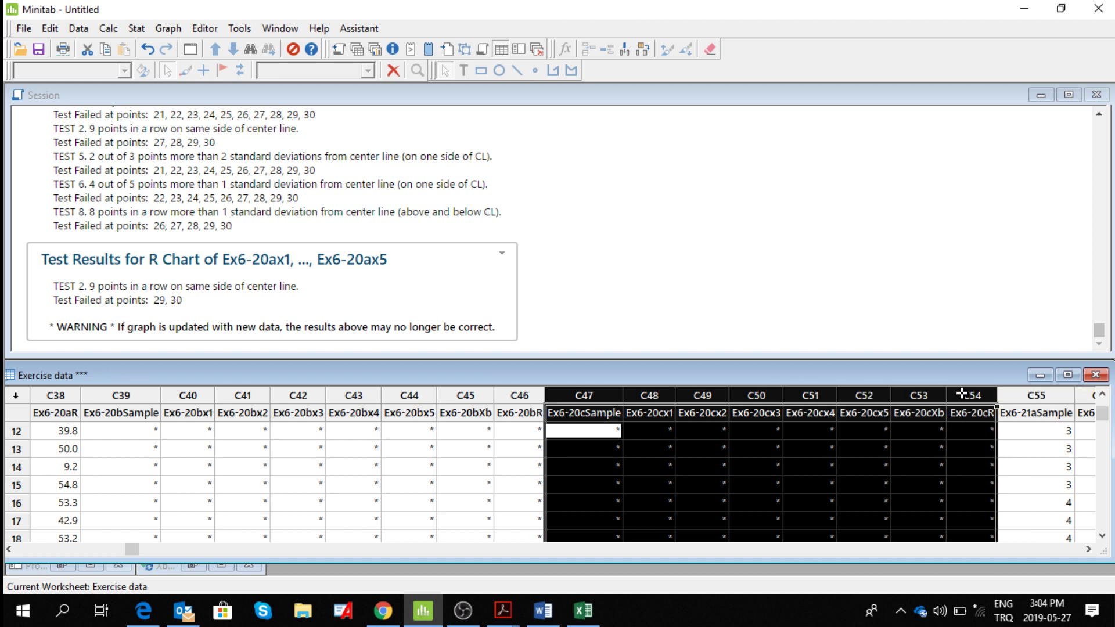
right_click(961, 394)
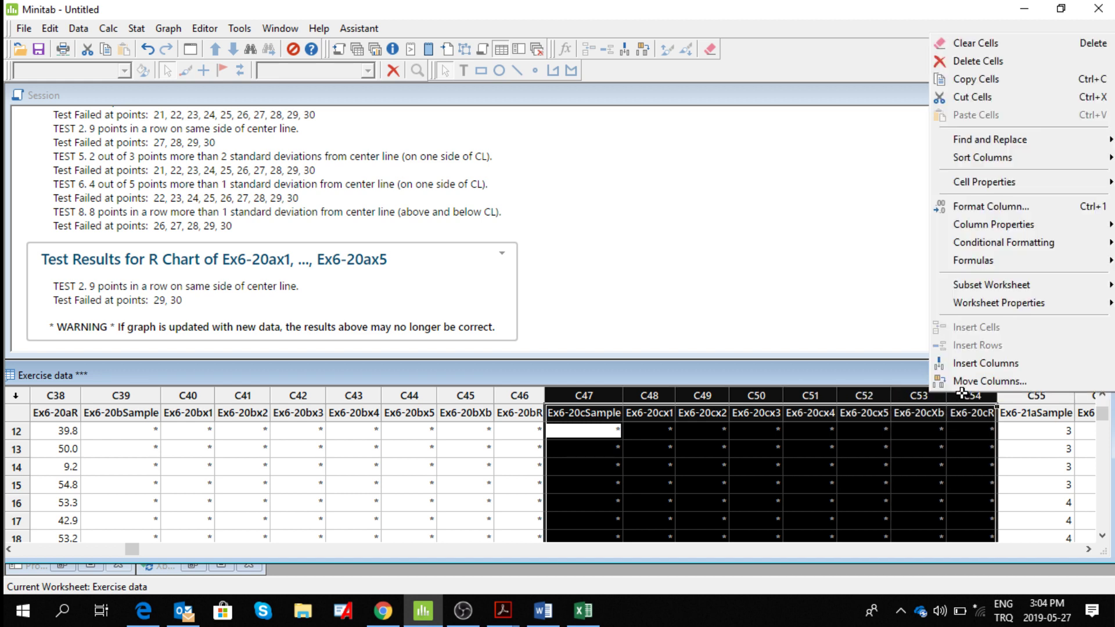
left_click(969, 81)
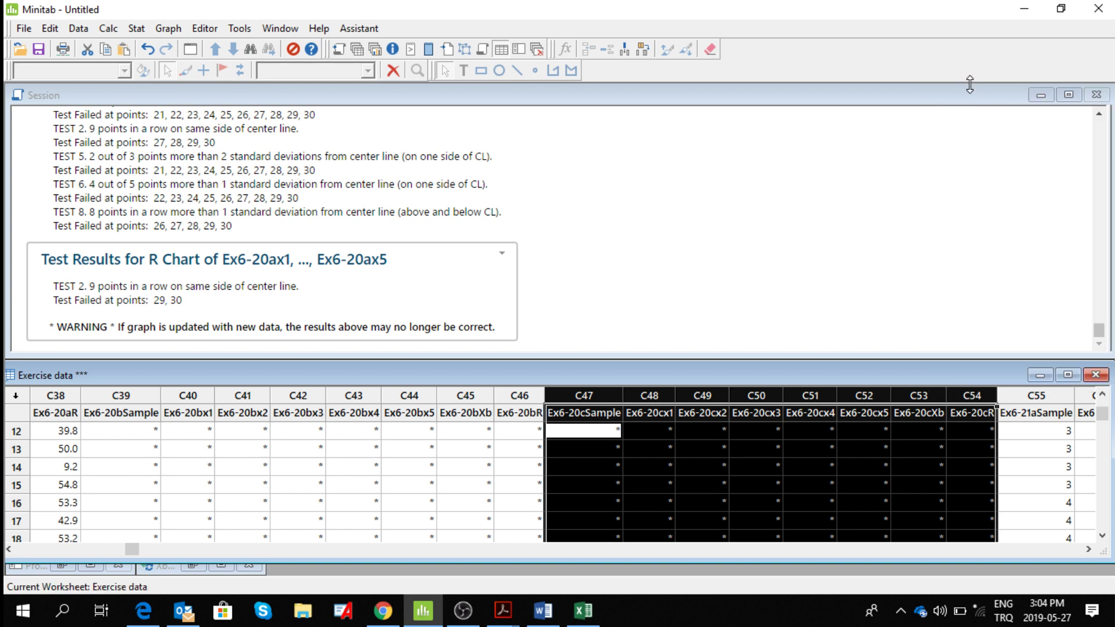
Paste the copied part (c) data from row 31 of Ex6-20aSample, replacing the active cell, and check the rows through sample 40.
left_click(1102, 534)
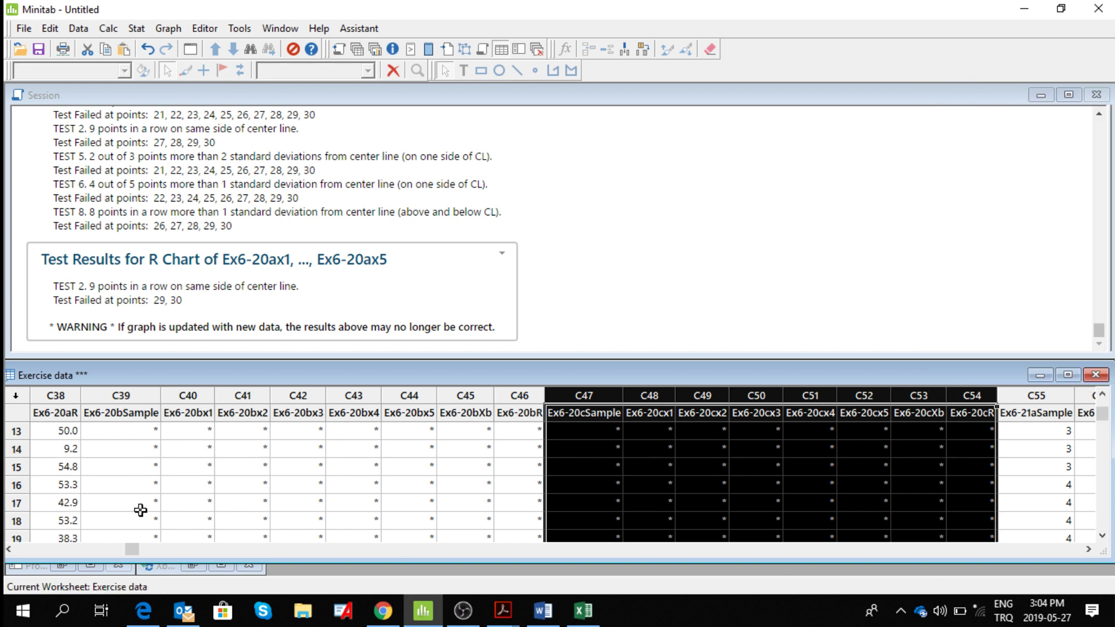
left_click_drag(7, 550, 8, 550)
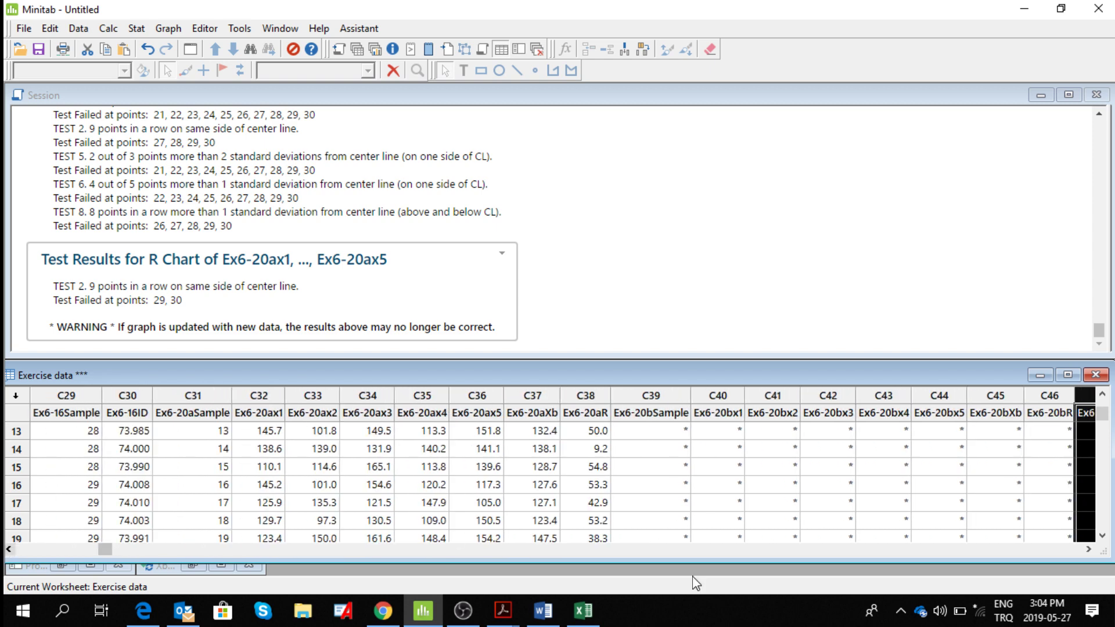
left_click(1102, 536)
left_click_drag(1102, 535, 1102, 536)
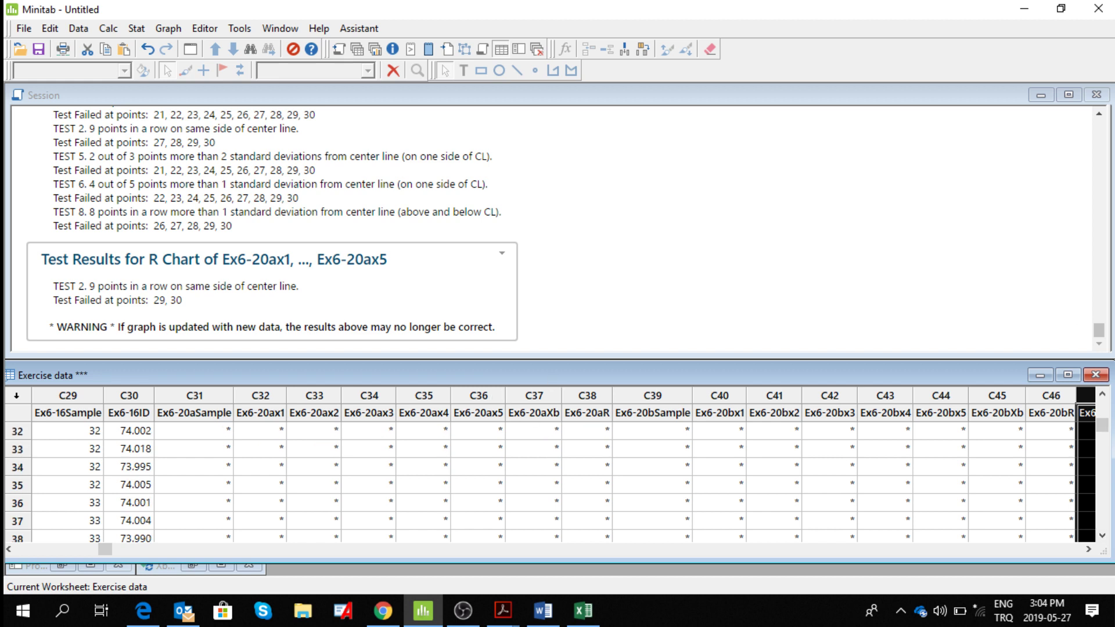
left_click_drag(1102, 393, 1102, 394)
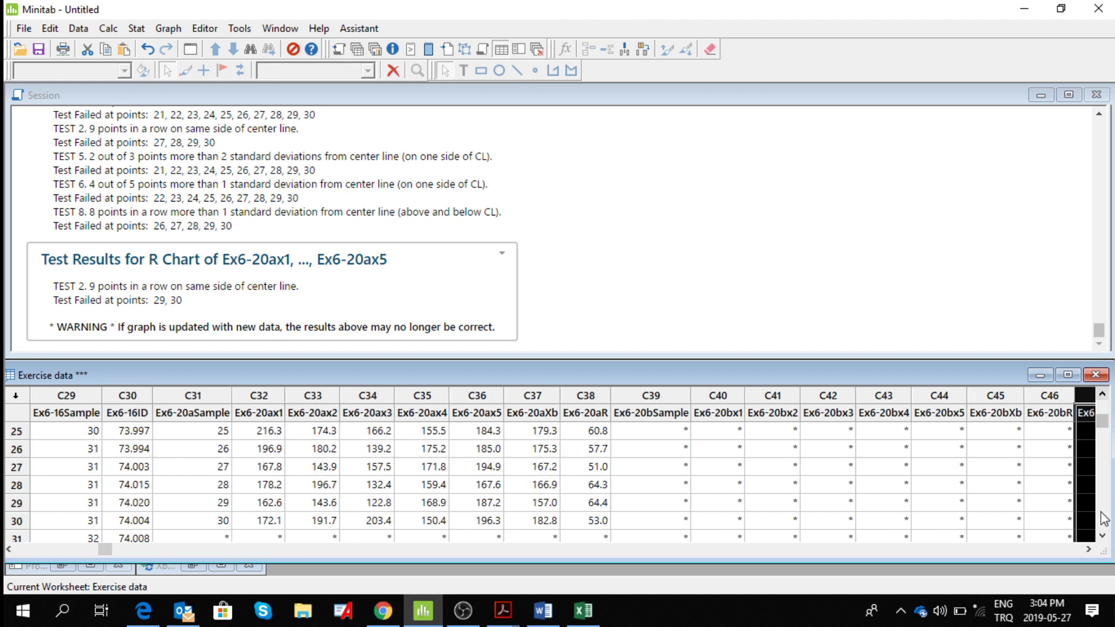
left_click(1102, 535)
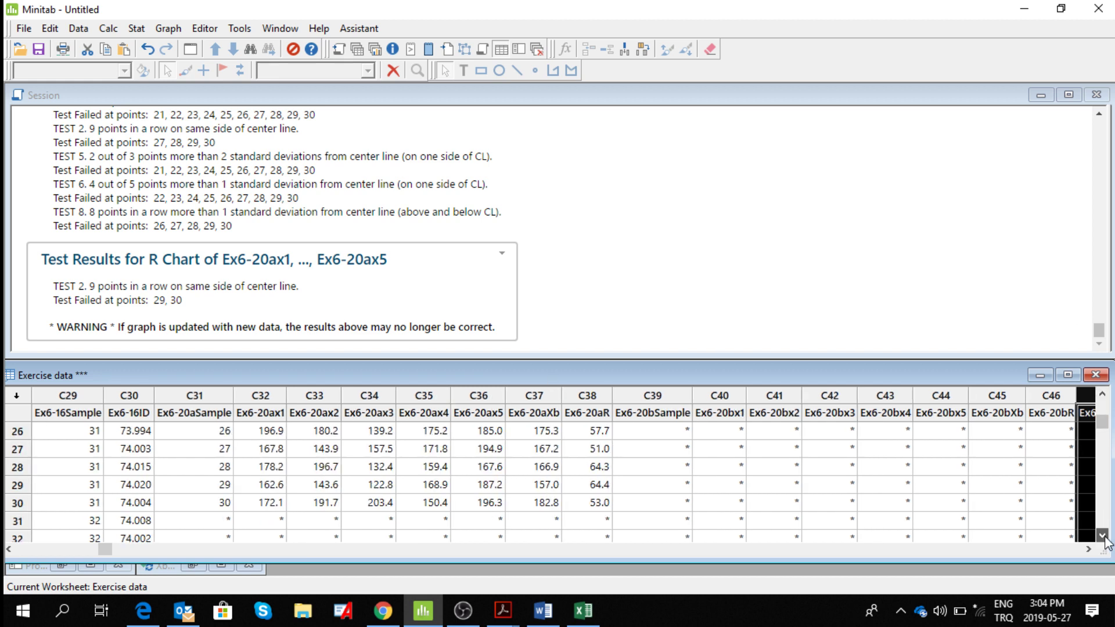
left_click(217, 521)
key("ctrl+v")
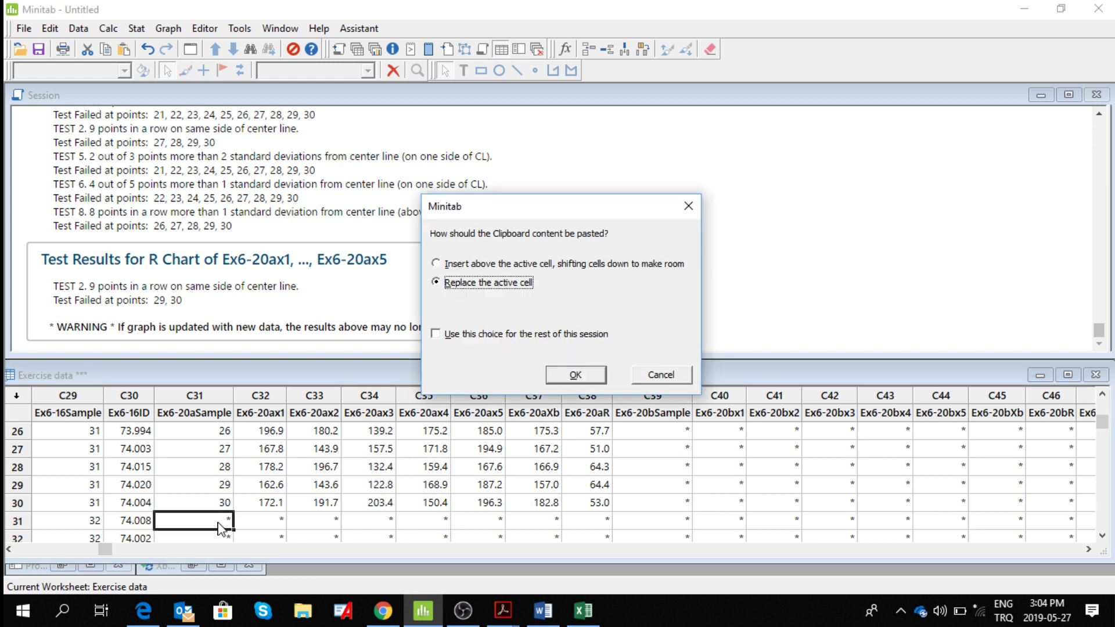
left_click(576, 376)
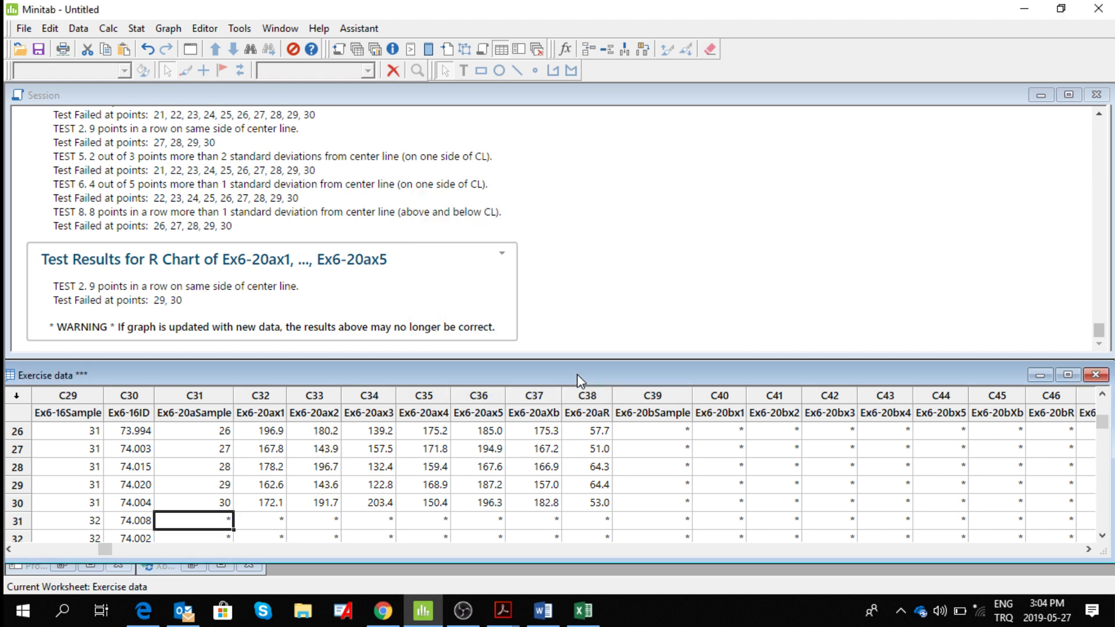
left_click(1103, 523)
left_click(1103, 523)
left_click(1102, 525)
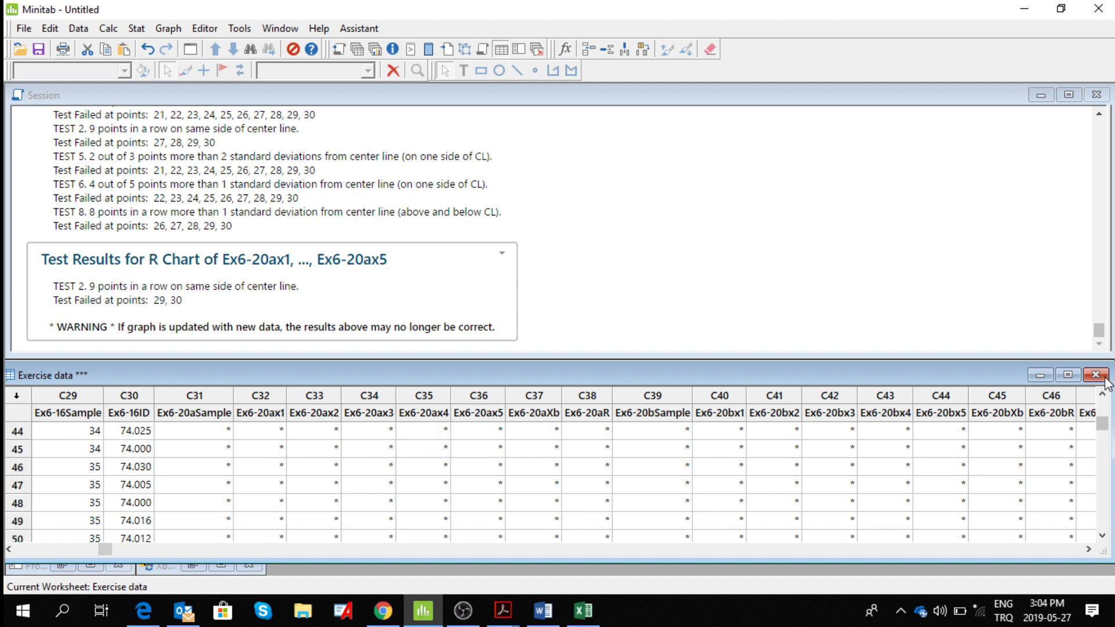
left_click(1106, 411)
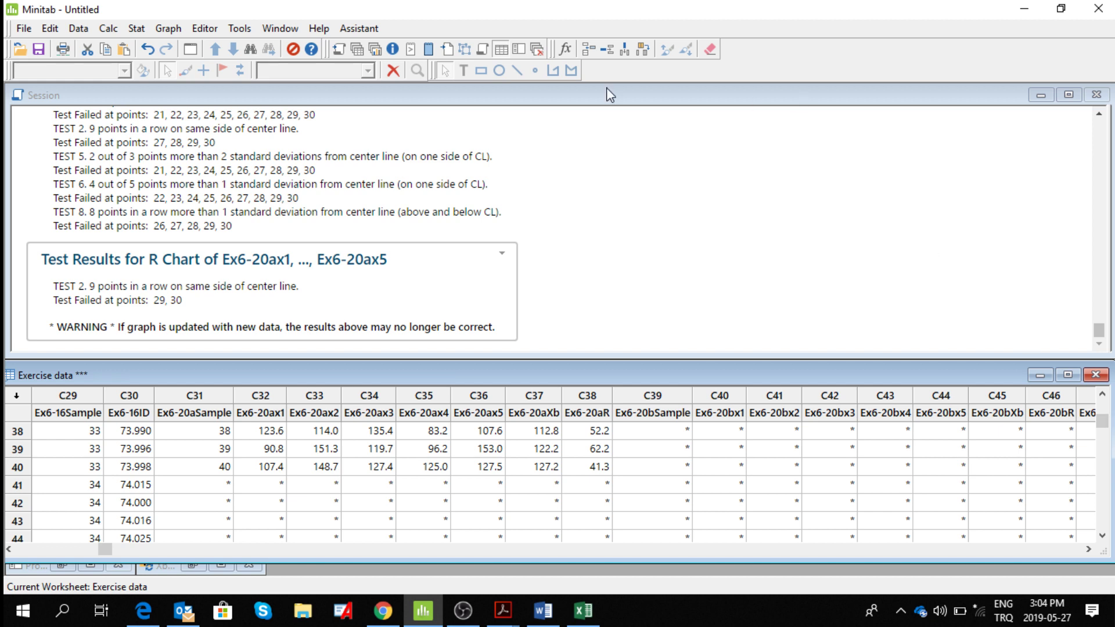
Create an Xbar-R chart of Ex6-20ax1 to Ex6-20ax5, keeping mean 130.88, standard deviation 17.57 and subgroups 1:20 for estimation.
left_click(137, 29)
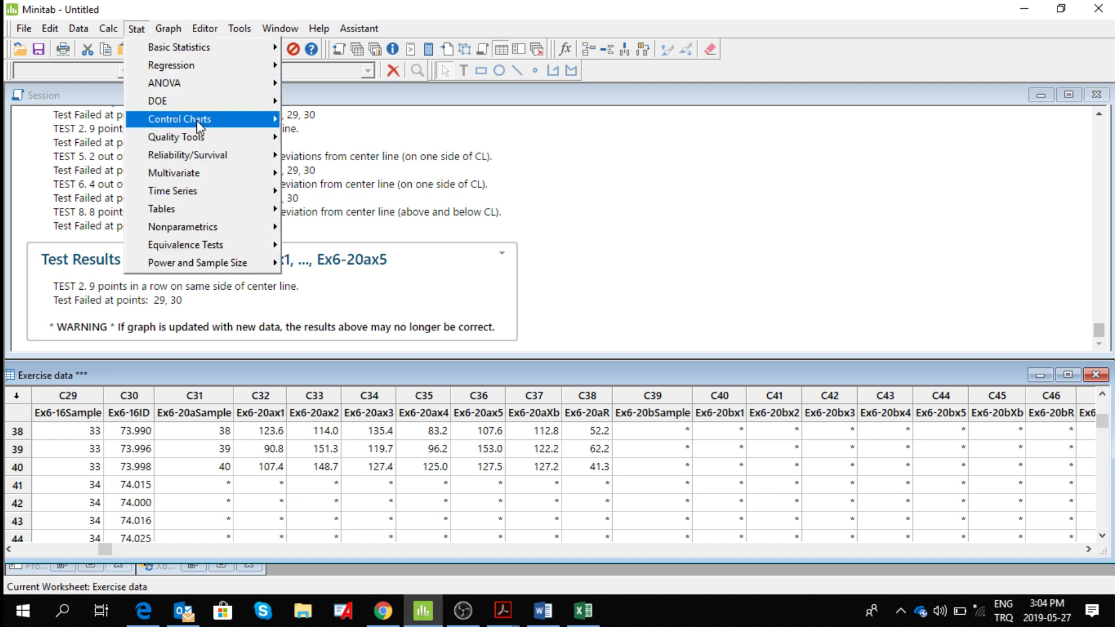
mouse_move(197, 119)
mouse_move(368, 148)
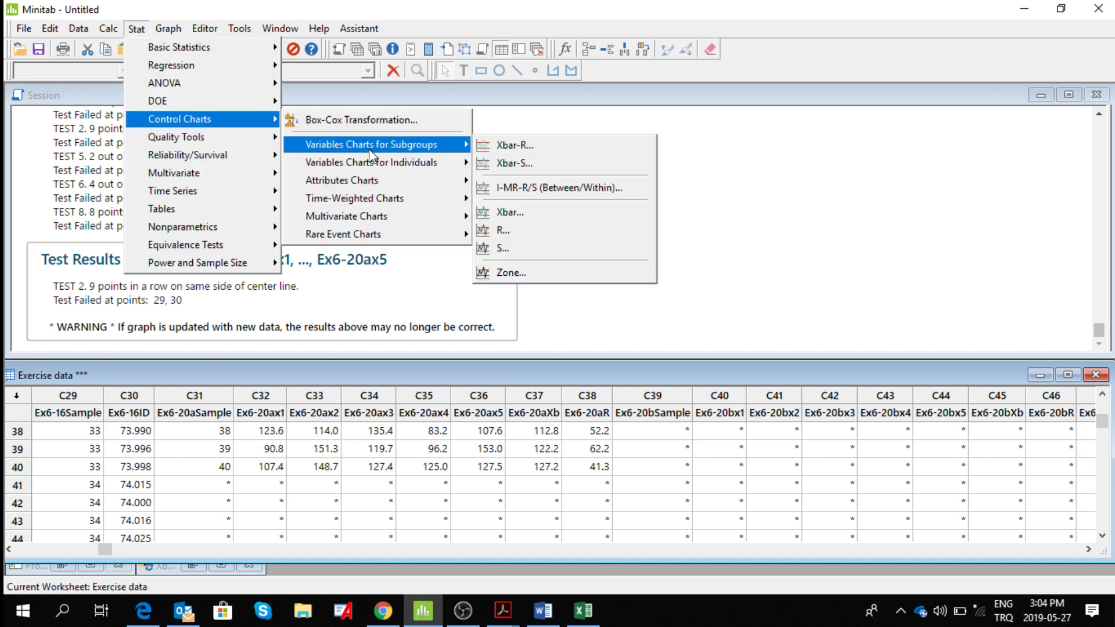
left_click(517, 145)
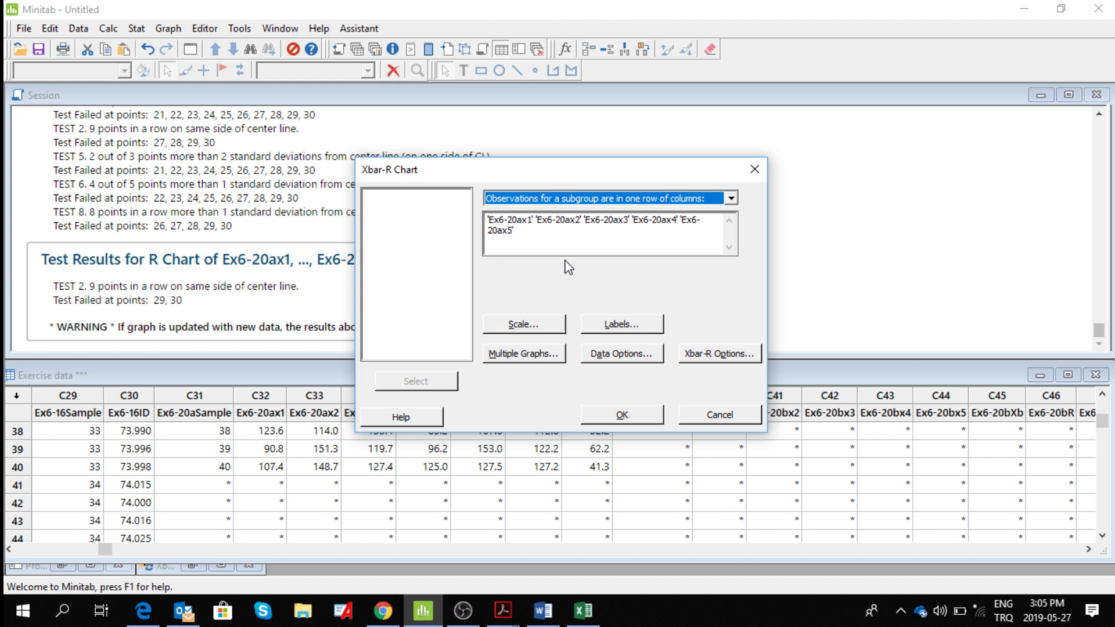
left_click(714, 358)
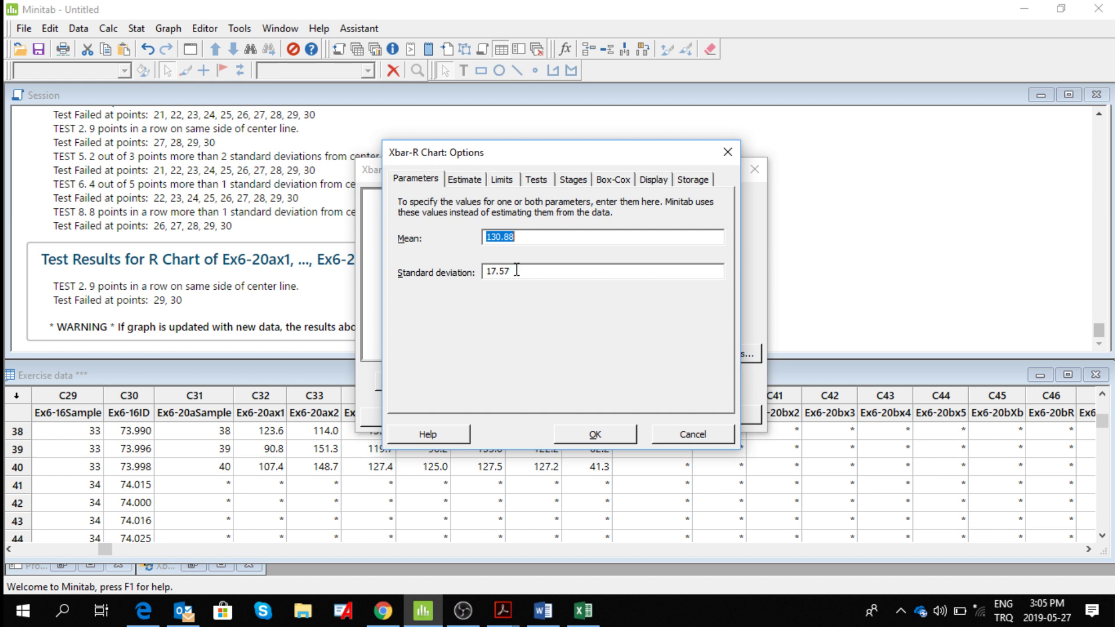
left_click(473, 181)
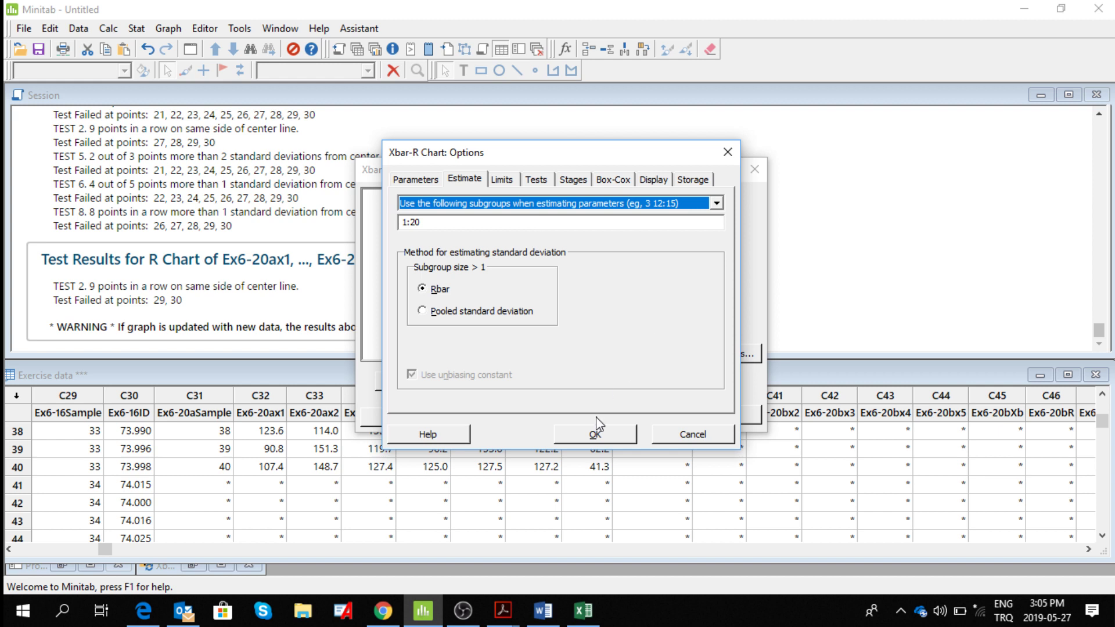
left_click(595, 435)
left_click(618, 413)
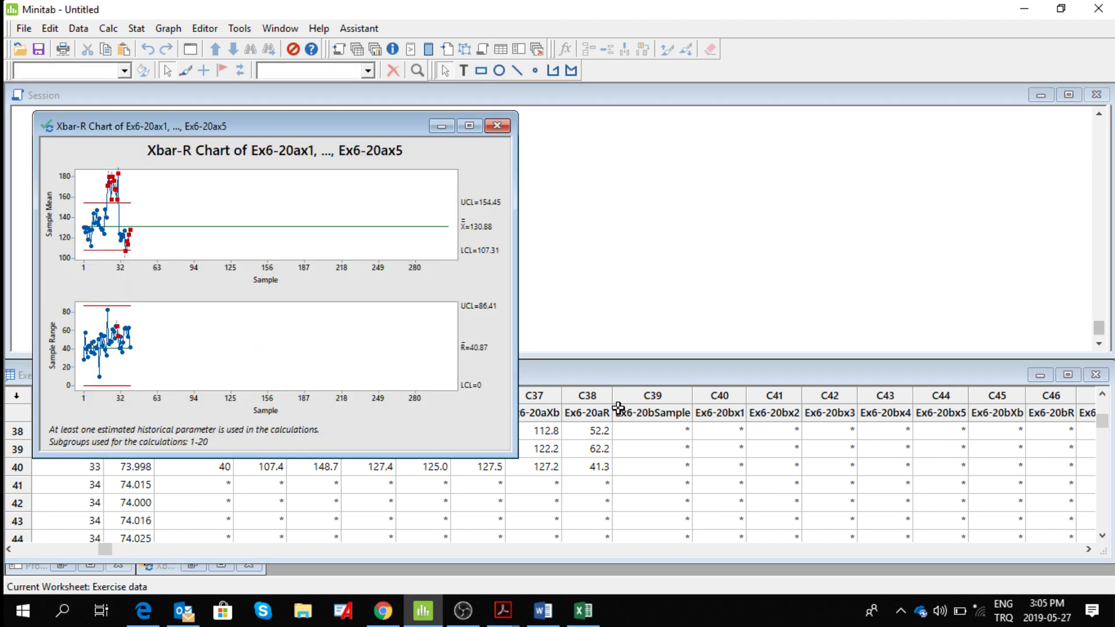
Maximize the new Xbar-R chart, examine the flagged points on both plots, and dismiss the low-battery notice.
left_click(469, 127)
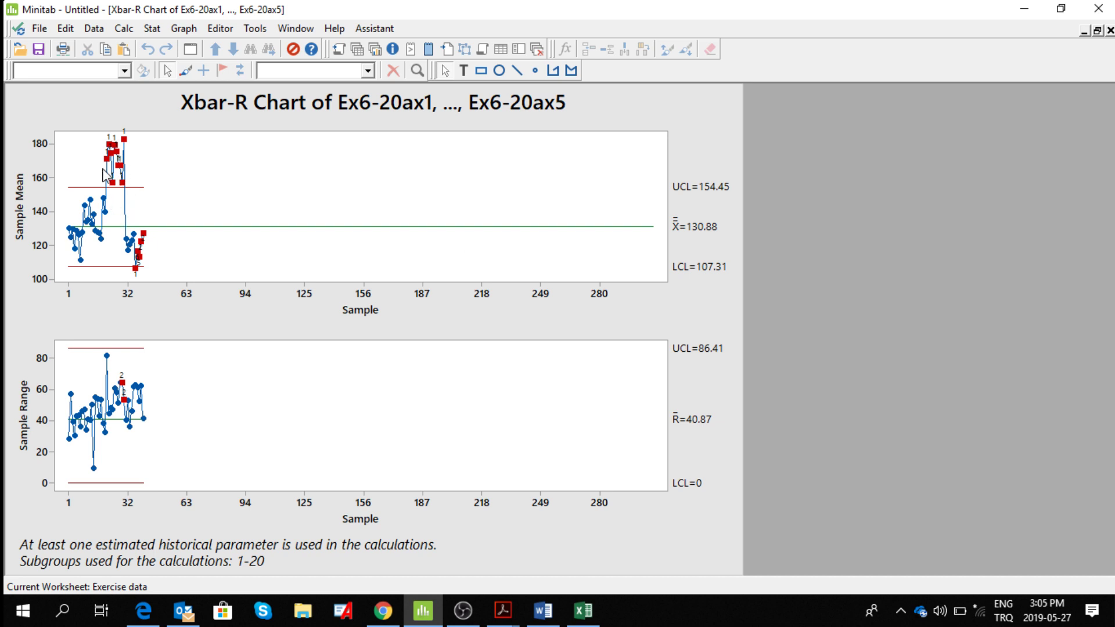
mouse_move(114, 168)
mouse_move(136, 274)
mouse_move(123, 387)
mouse_move(135, 269)
mouse_move(233, 234)
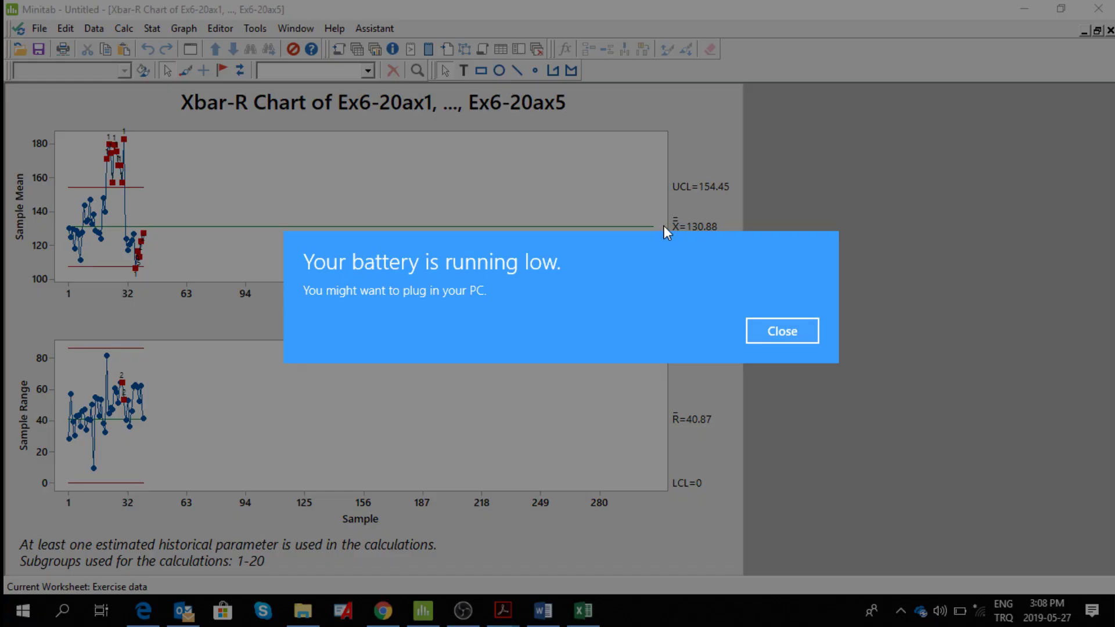
left_click(782, 336)
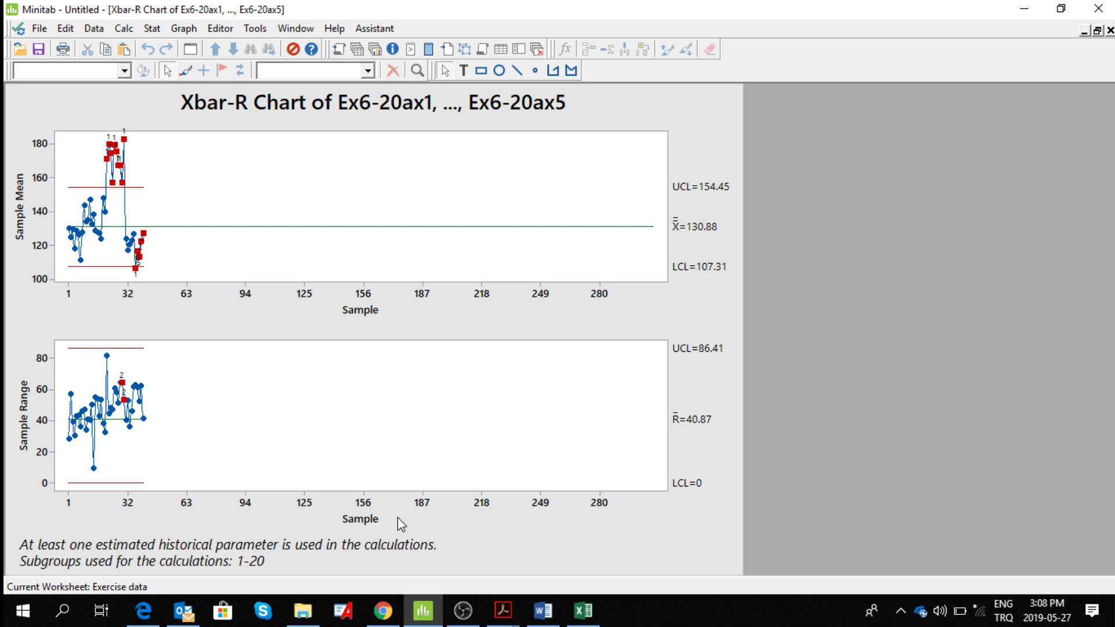
Add the title "calculations for 30 samples" to the Xbar-R chart.
right_click(719, 129)
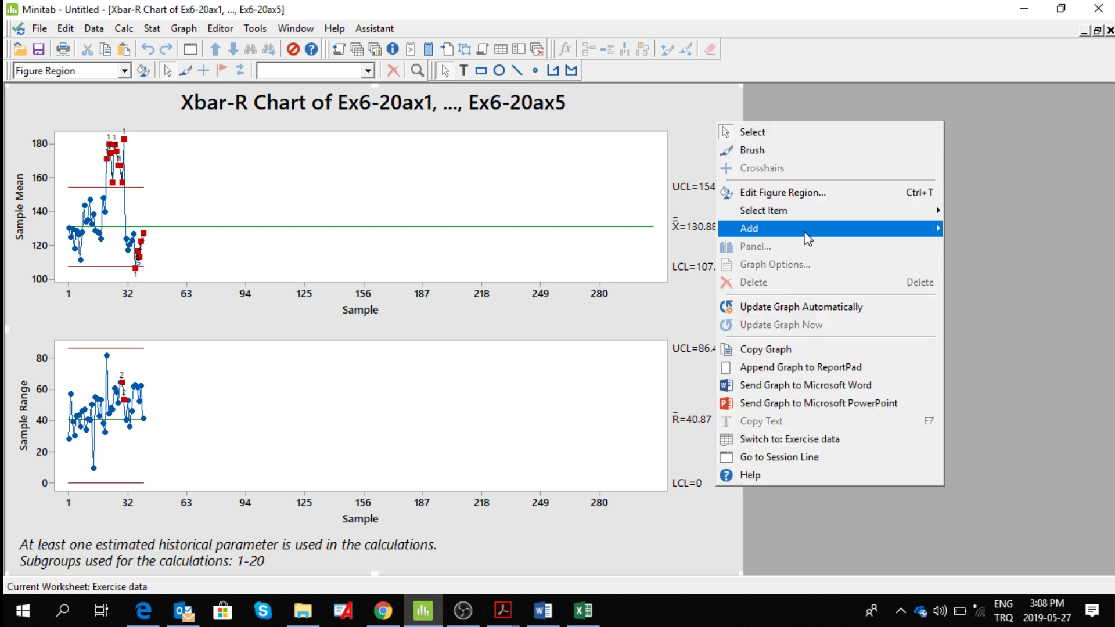
mouse_move(805, 234)
left_click(972, 227)
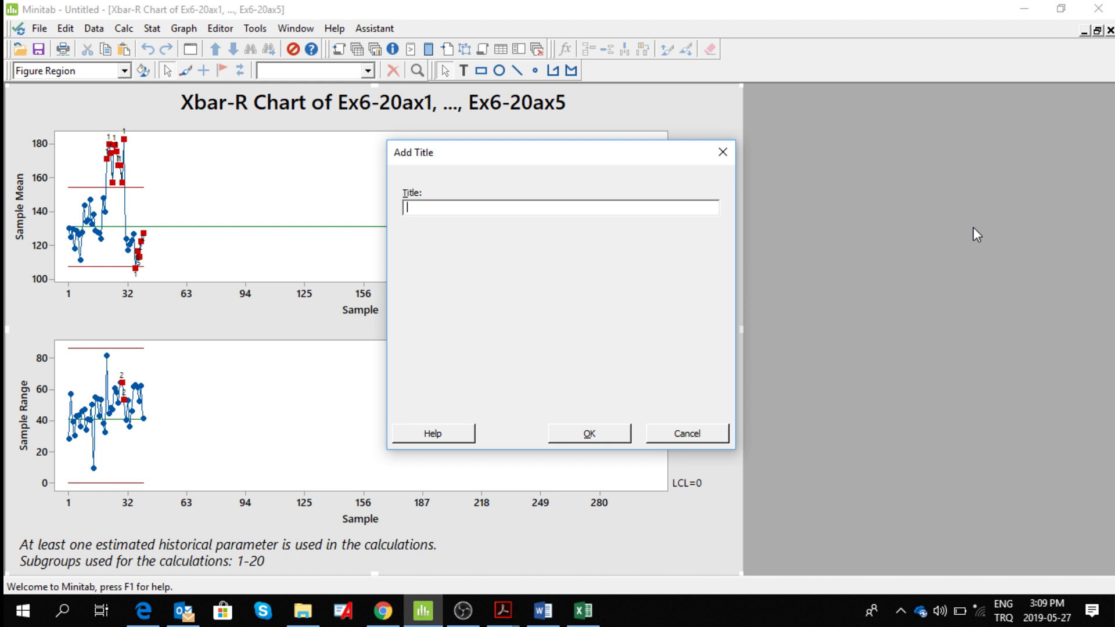
type("calculations for 30 samples")
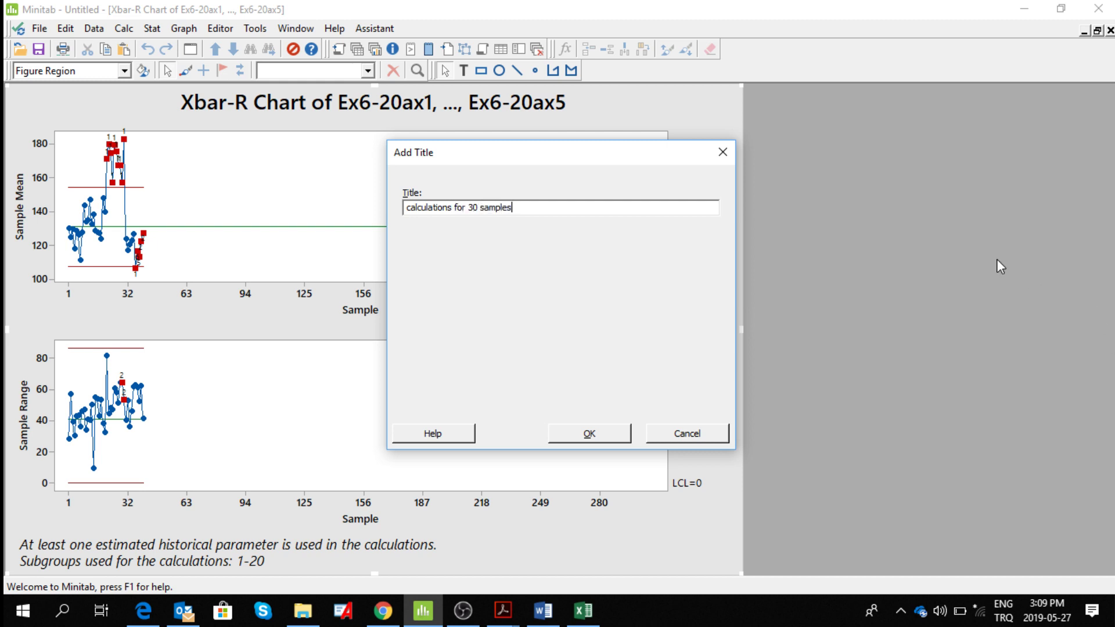
left_click(596, 436)
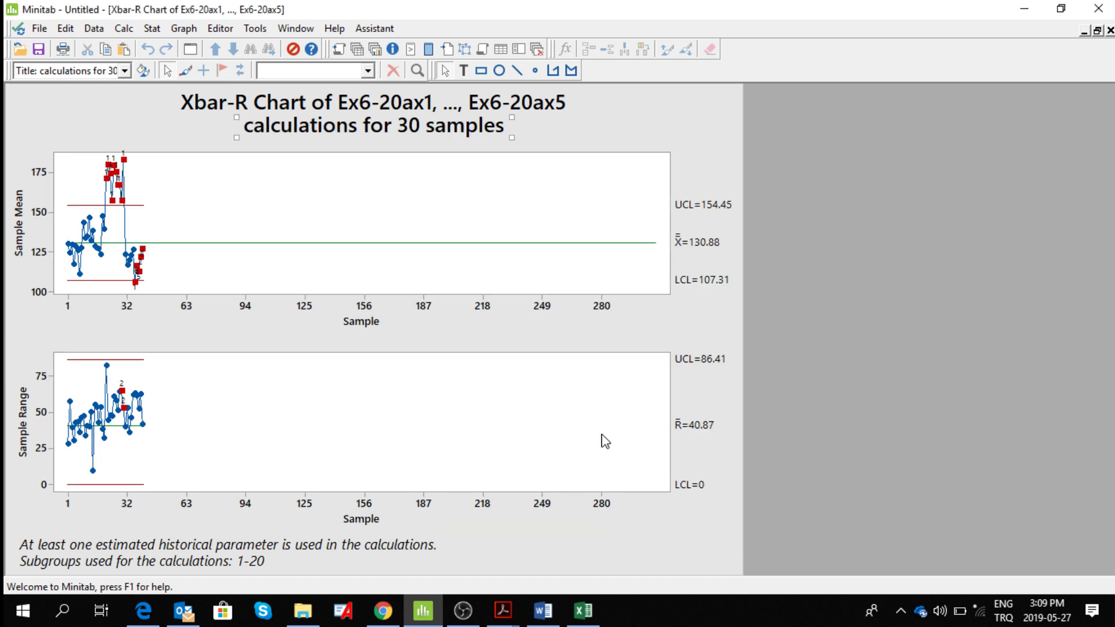
Send the titled Xbar-R chart to Microsoft Word and restore the chart window to its smaller size.
right_click(687, 112)
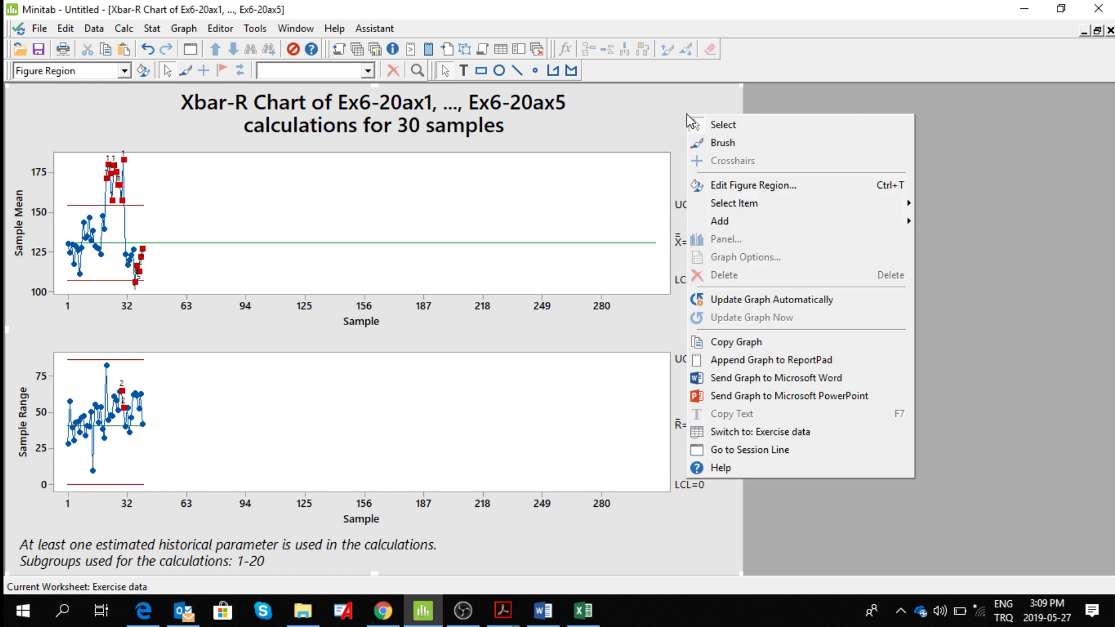
left_click(814, 379)
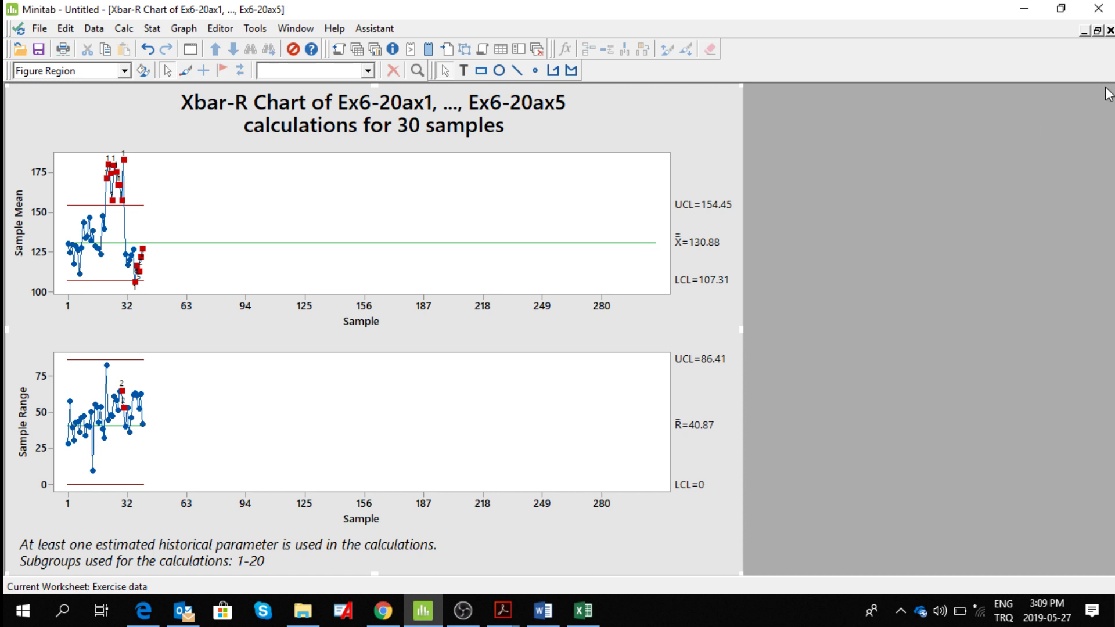
left_click(1084, 32)
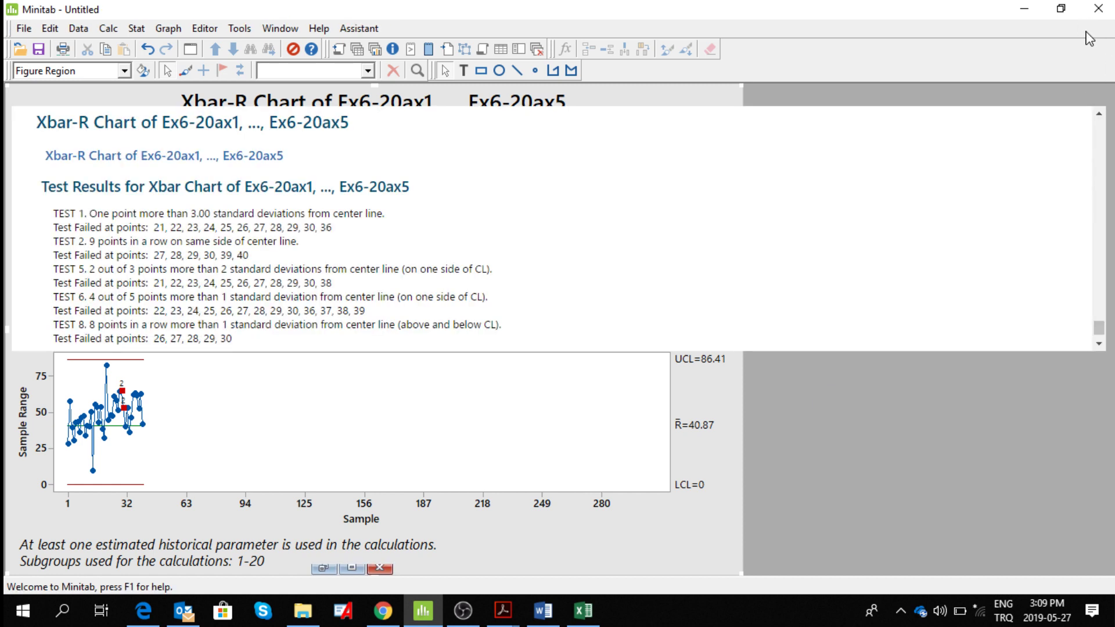
Send the latest Xbar chart test results from the session output to Word.
left_click(1099, 345)
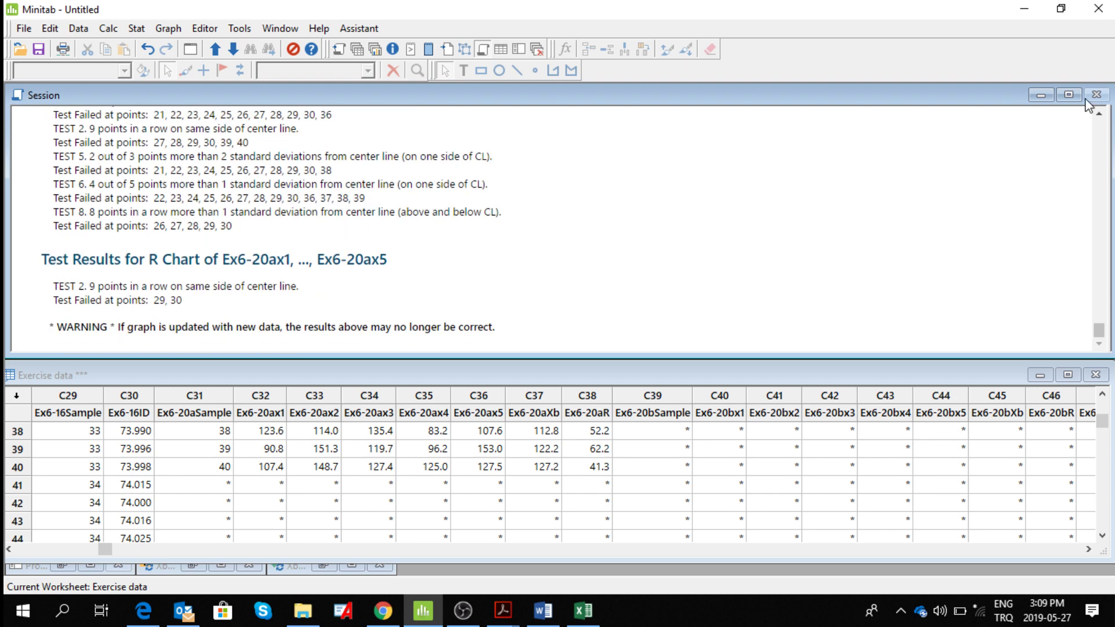
left_click(1102, 115)
left_click(1099, 114)
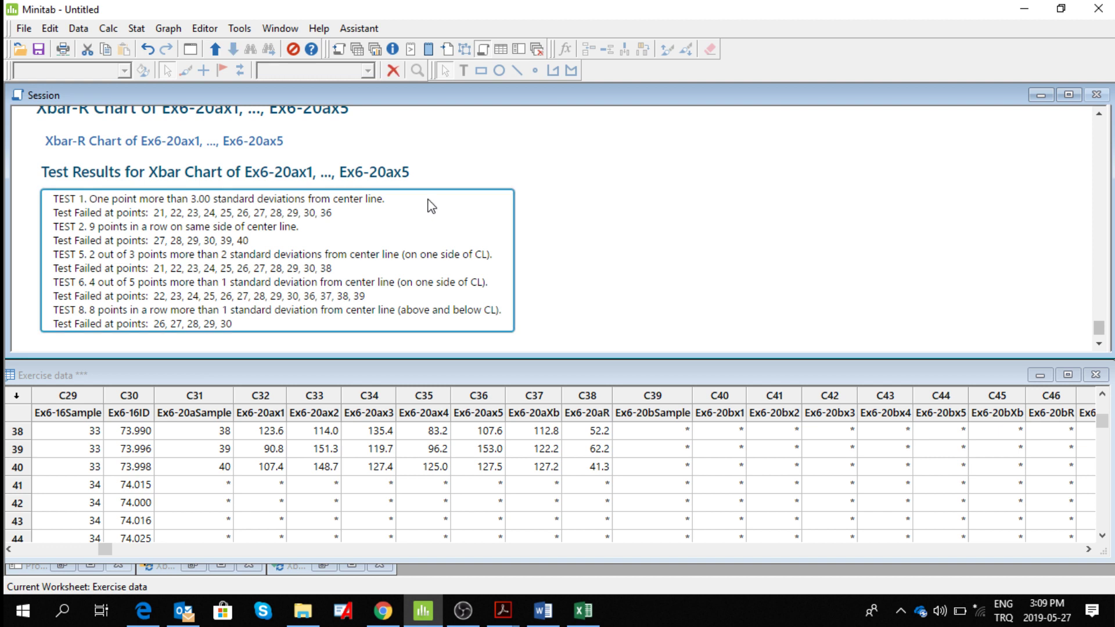
right_click(515, 167)
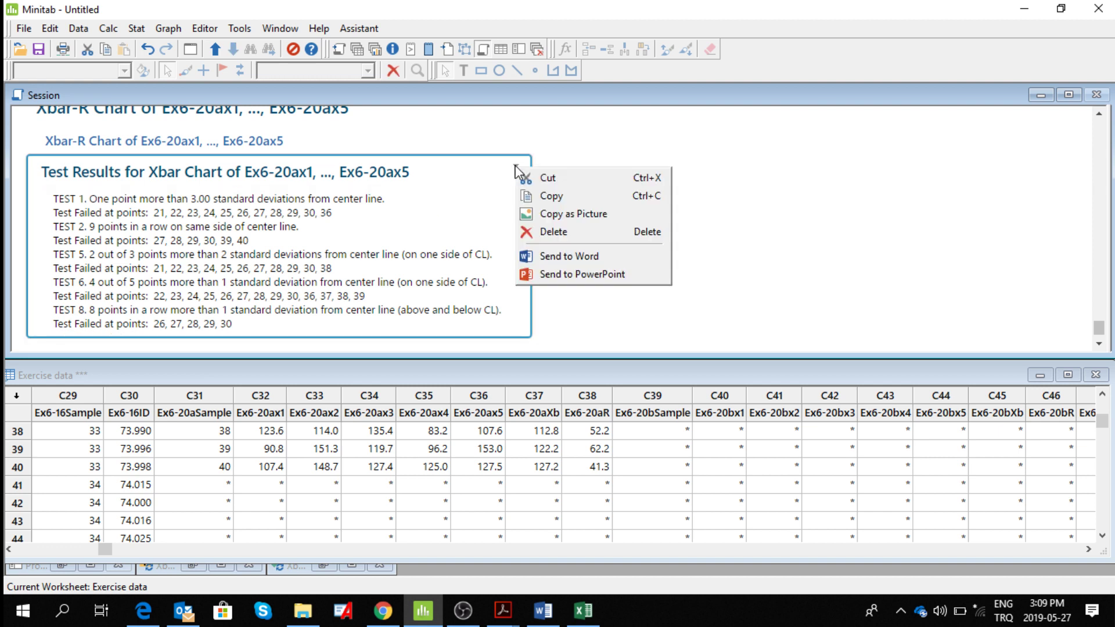
right_click(515, 165)
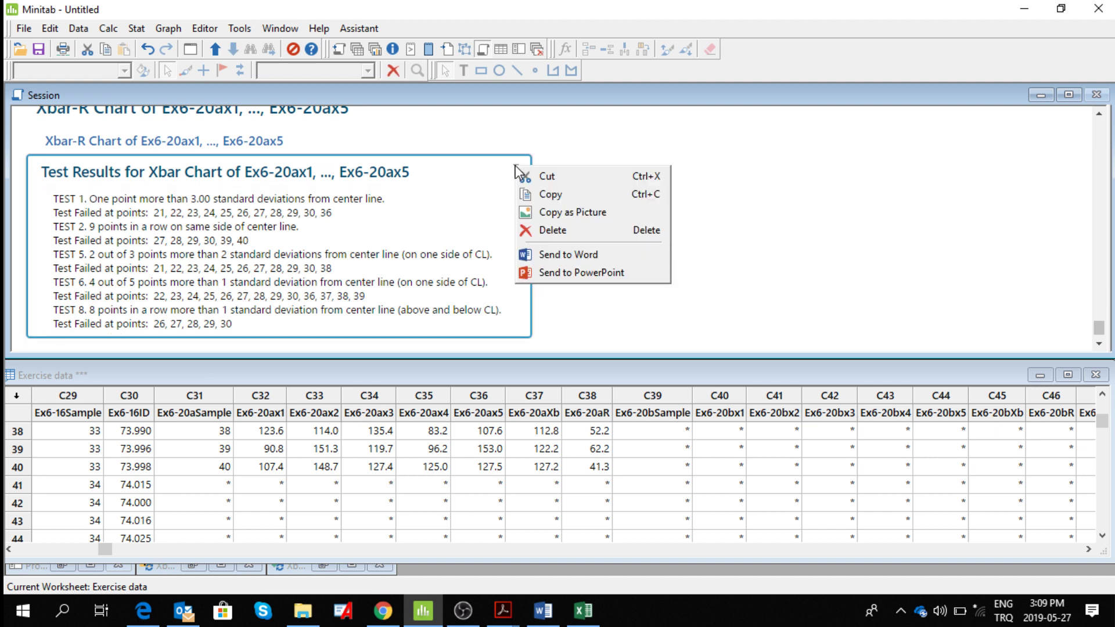
left_click(573, 261)
Send the latest R chart test results from the session output to Word.
left_click(1099, 344)
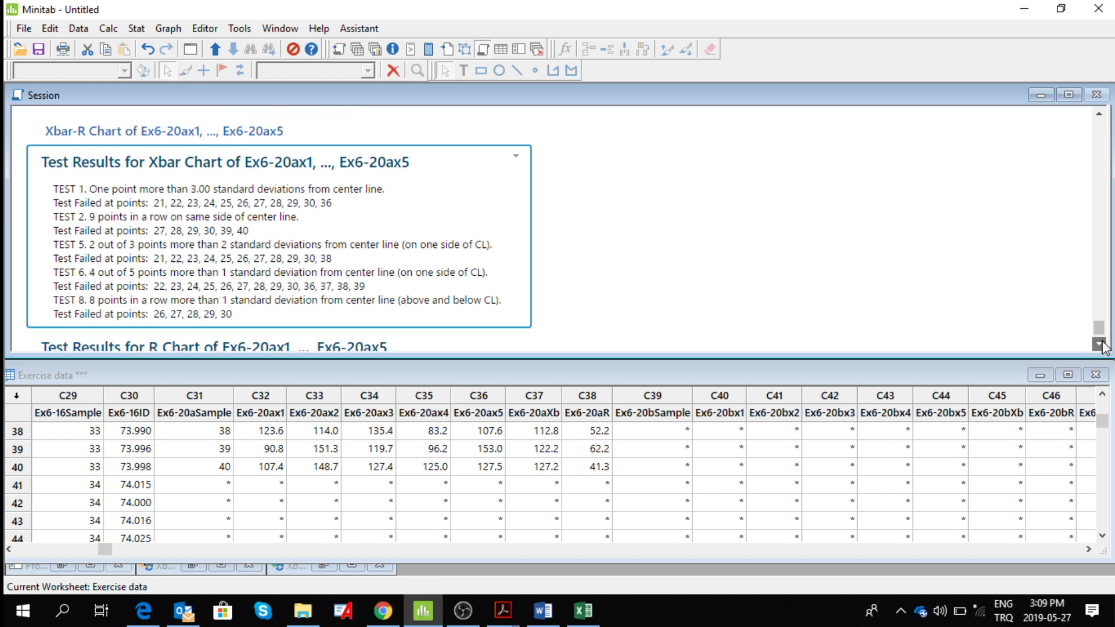
left_click(1099, 344)
left_click(1099, 344)
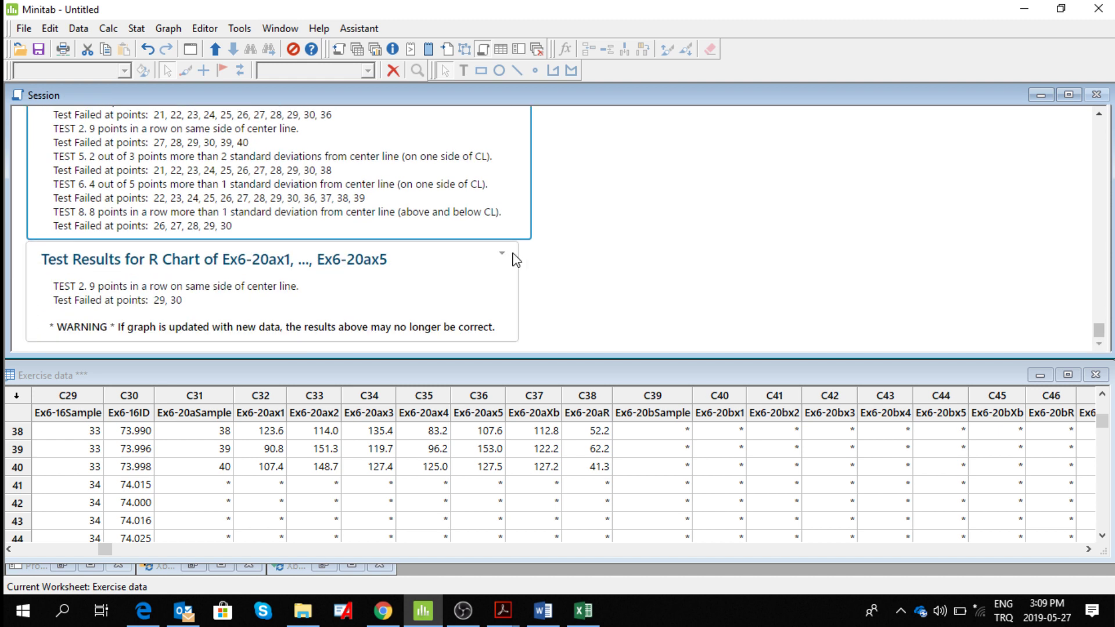
right_click(504, 255)
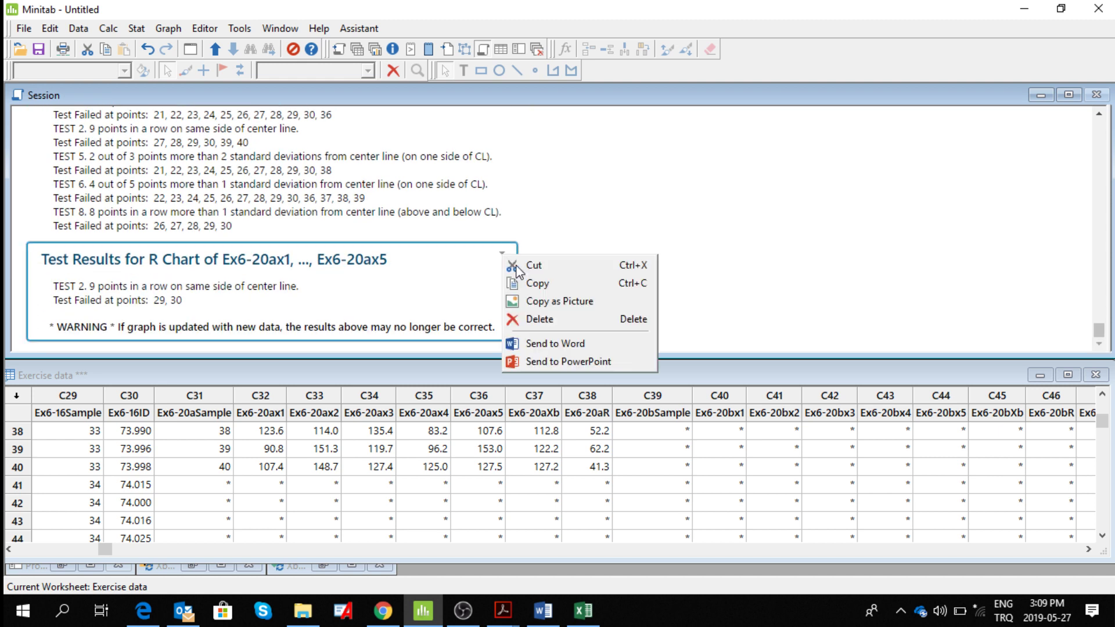
left_click(563, 345)
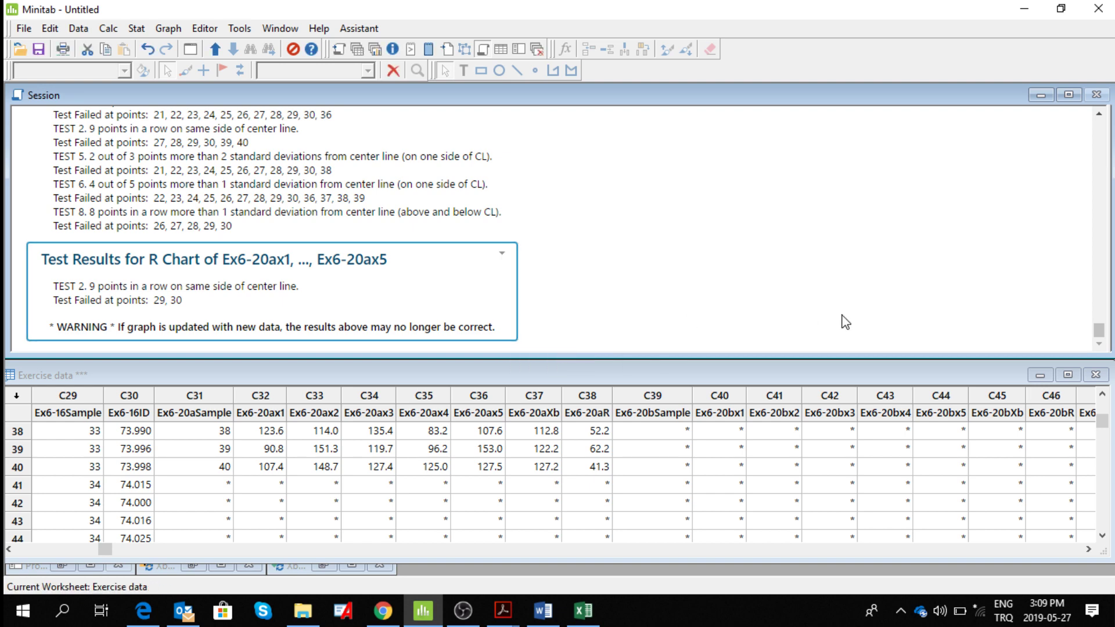
Switch to the Word document and check the part (c) Xbar-R chart and test results sent from Minitab.
left_click(1023, 9)
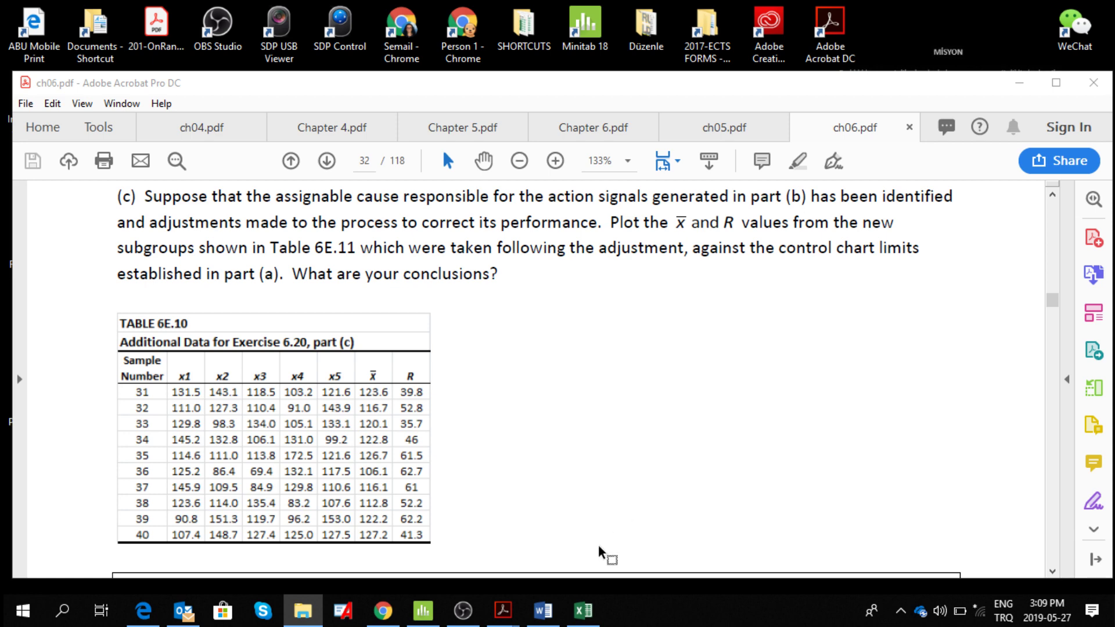
left_click(543, 610)
scroll(876, 333, "up", 8)
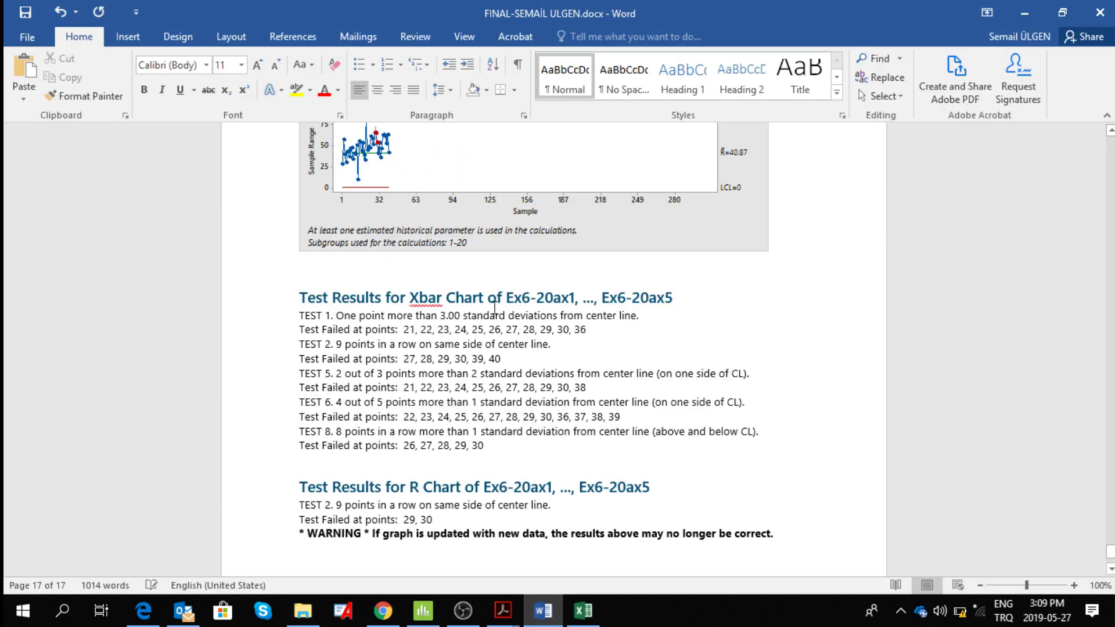
key("ctrl+v")
left_click(1112, 190)
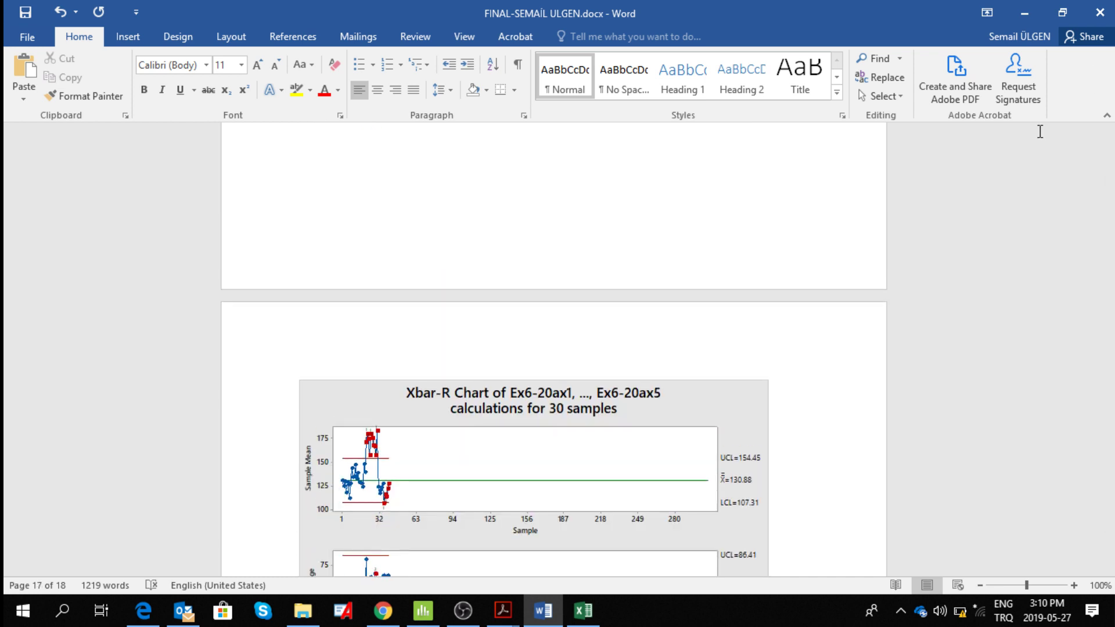
left_click(463, 611)
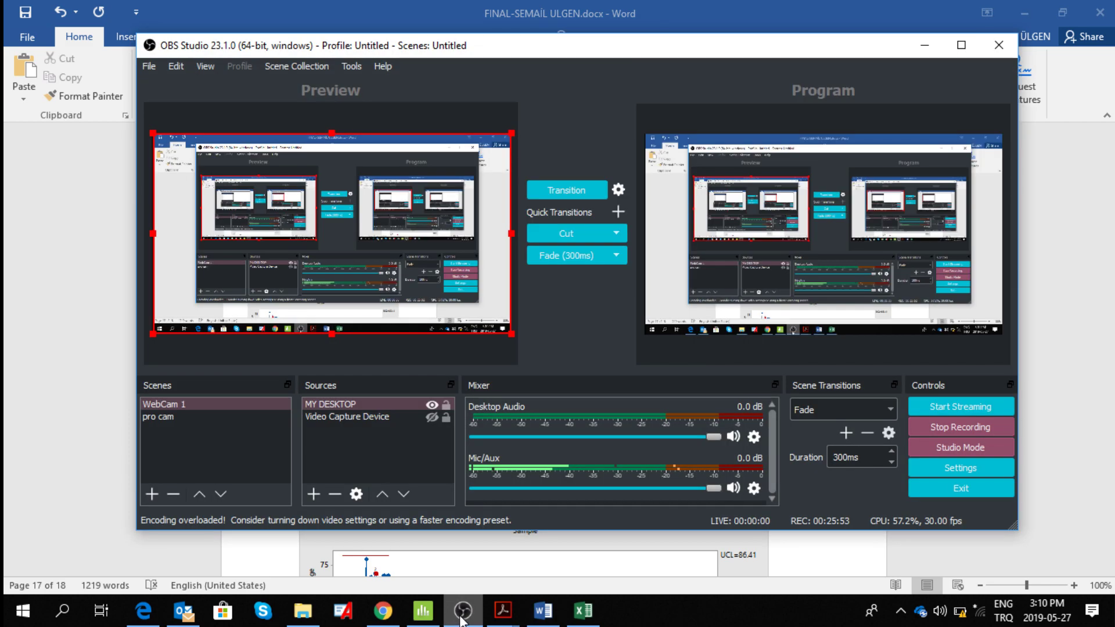